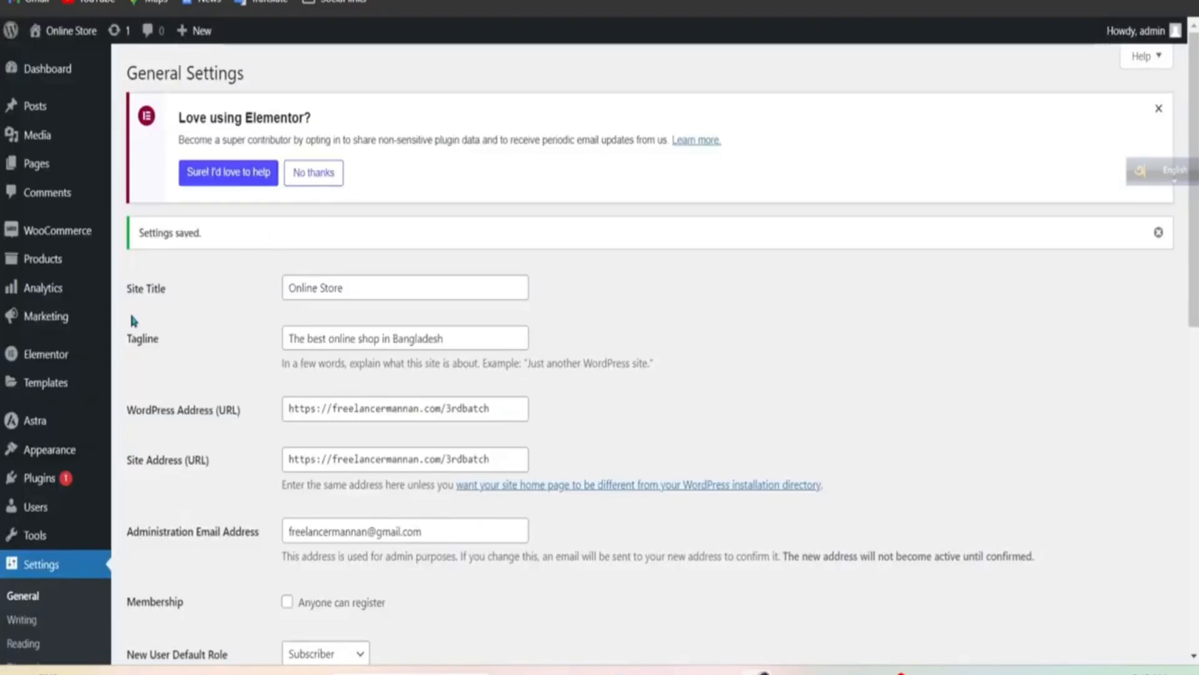
Open the form for adding a new WooCommerce product.
scroll(56, 231, down, 3)
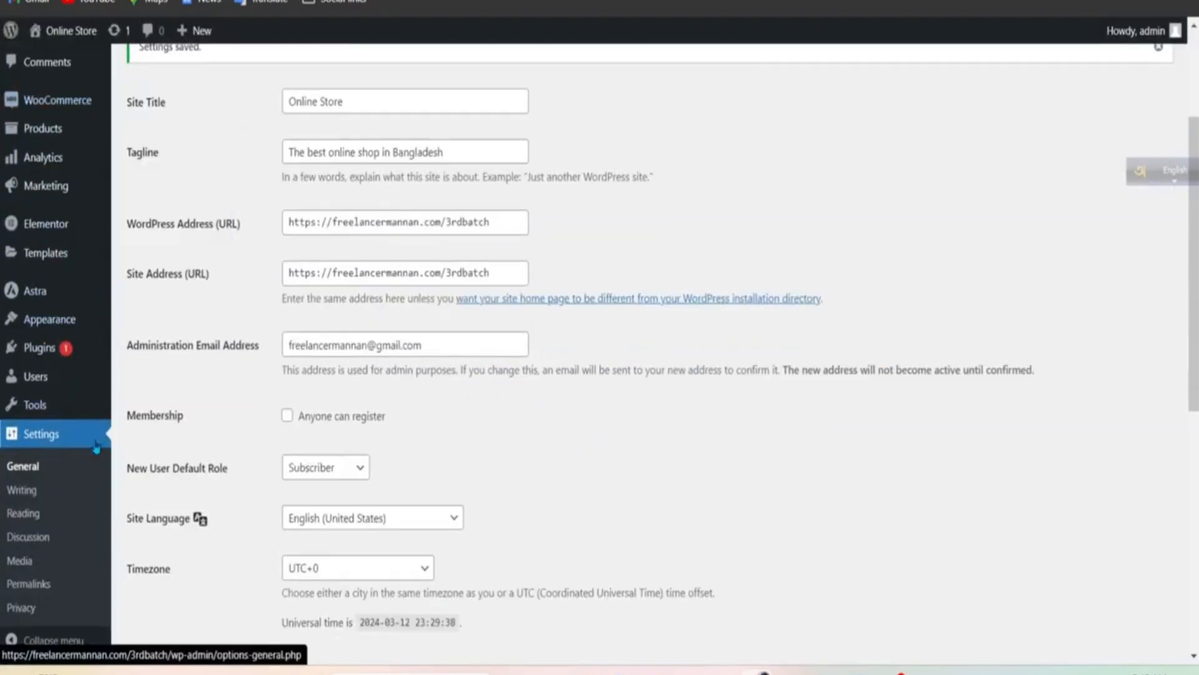
scroll(63, 325, up, 3)
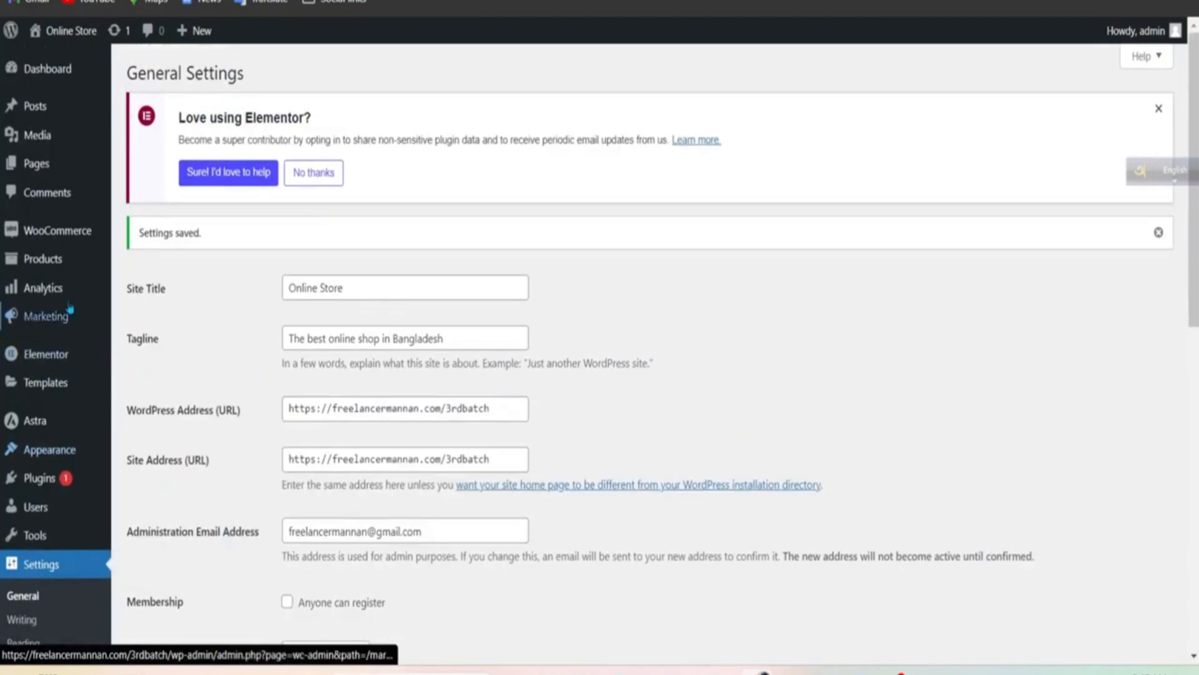
mouse_move(68, 265)
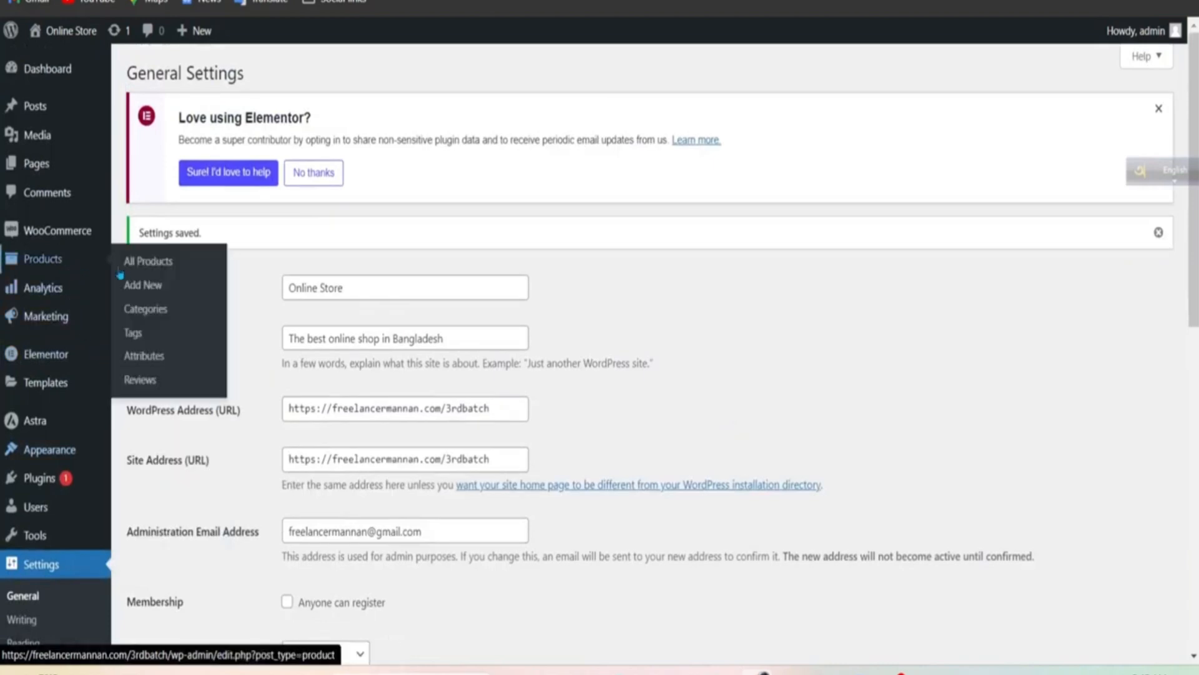
click(150, 287)
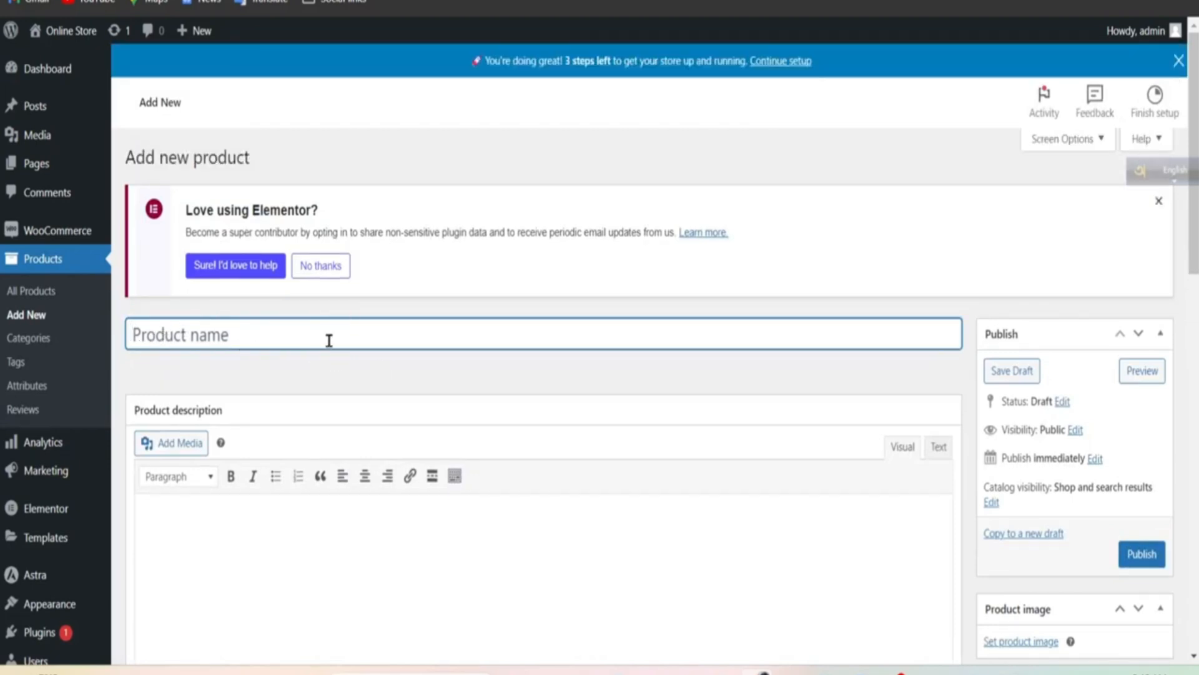
Examine the product type options in the product data section, keeping Simple product selected.
scroll(375, 362, down, 3)
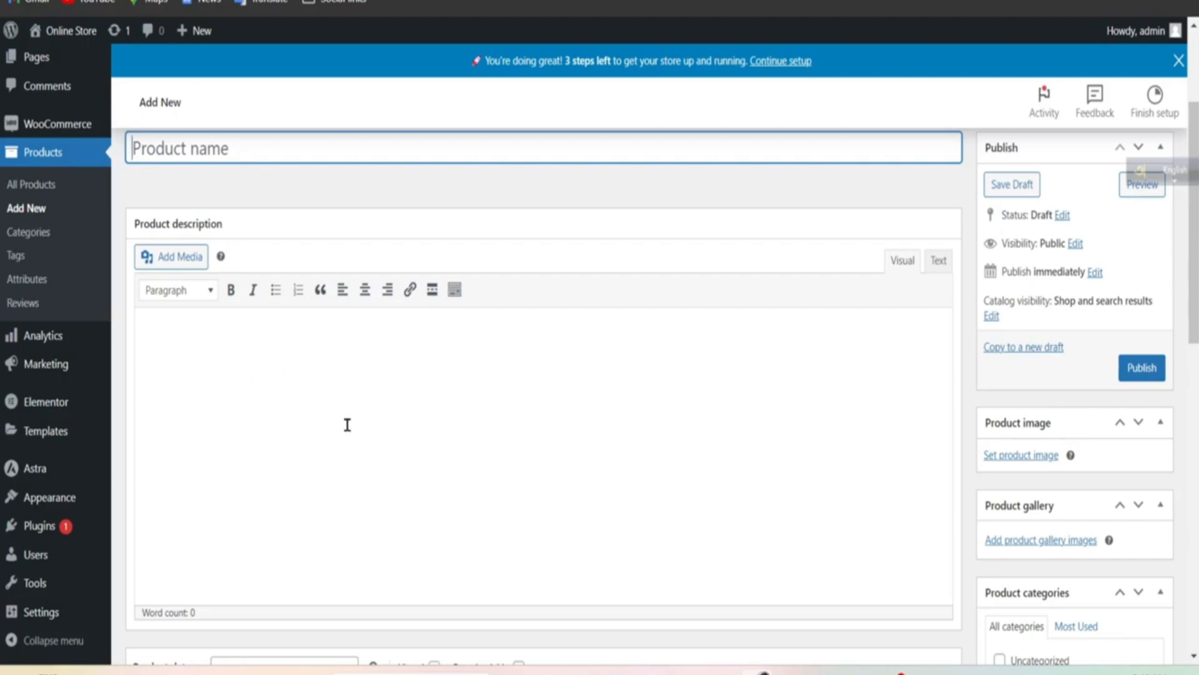
scroll(347, 424, down, 6)
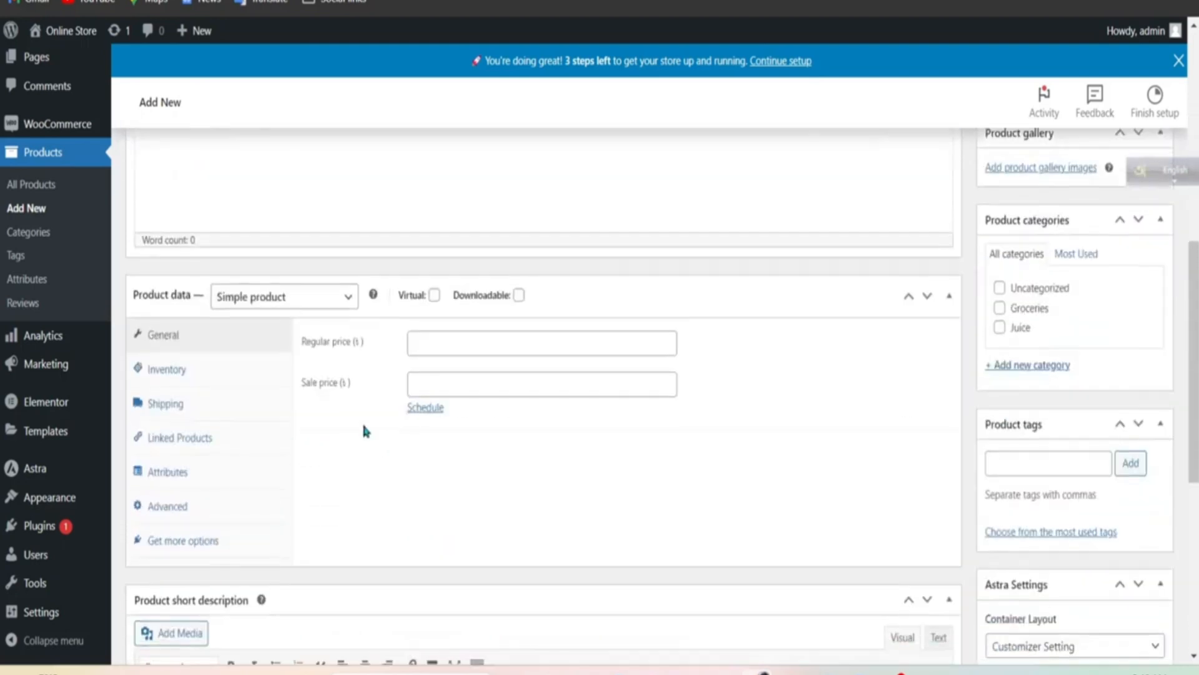
click(355, 301)
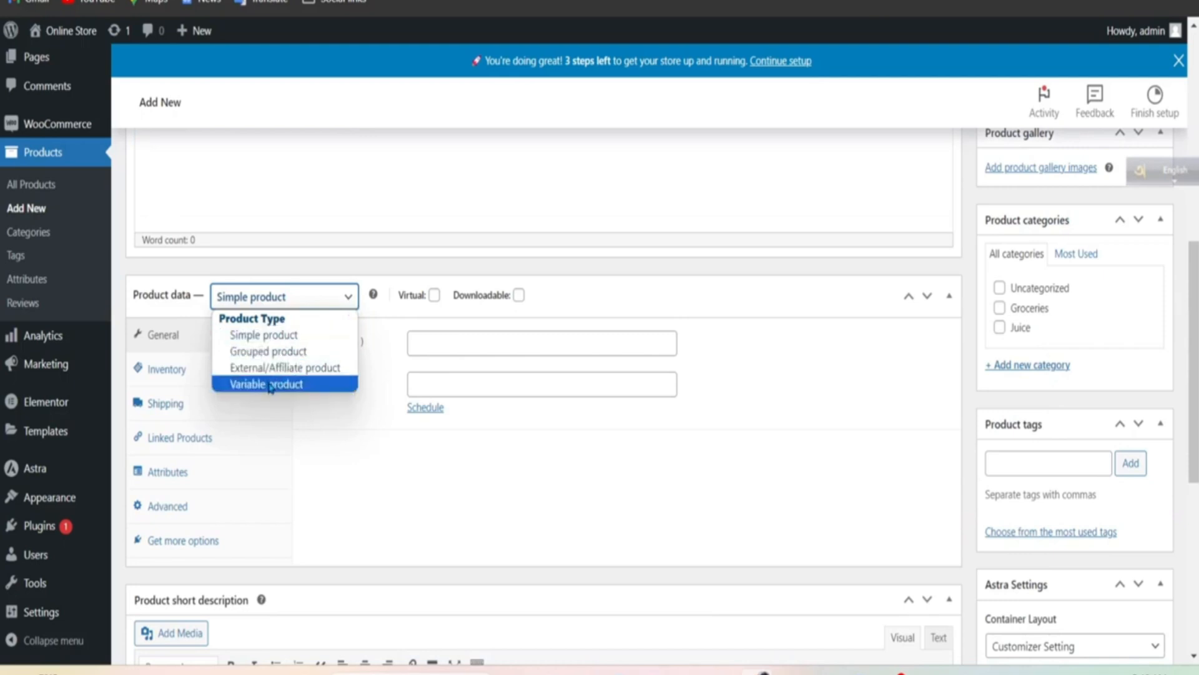
click(312, 296)
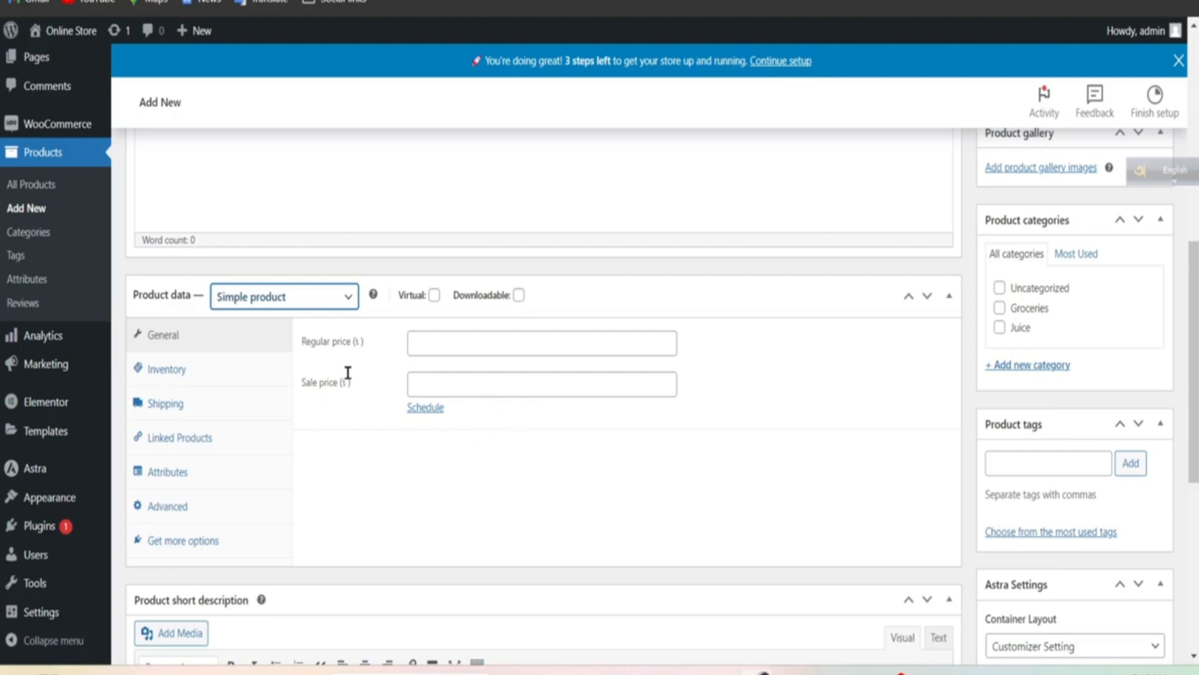
Examine the product's inventory settings, including the options offered by stock quantity tracking, and leave tracking off.
click(166, 372)
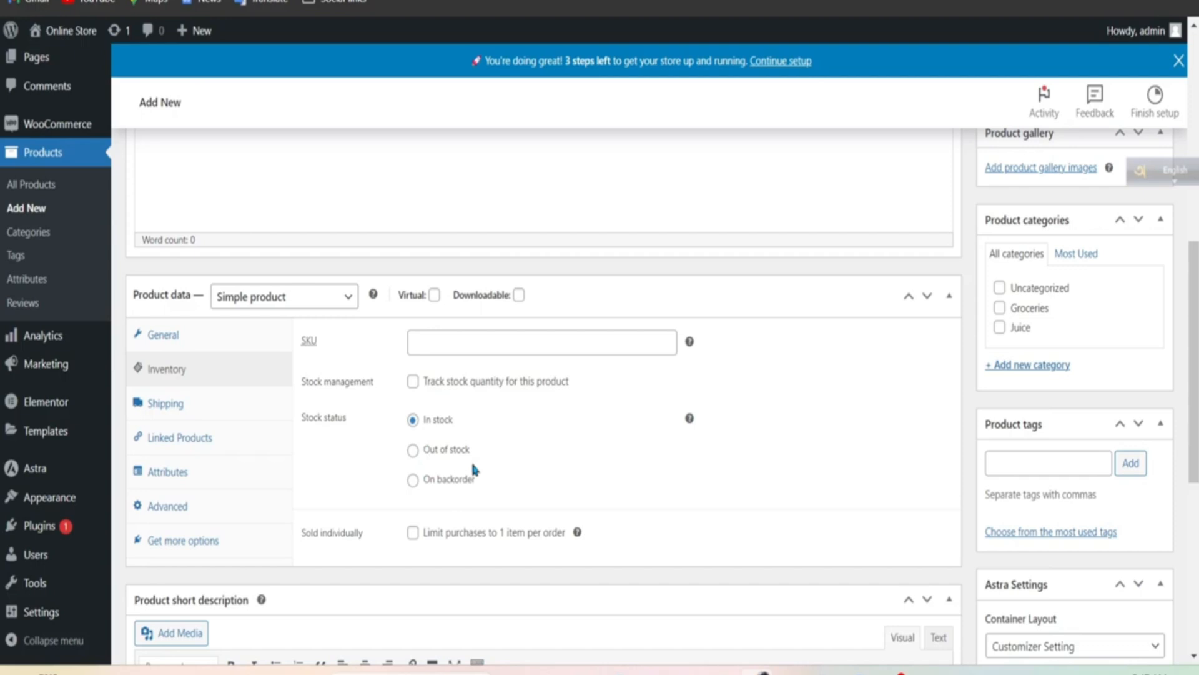
click(413, 382)
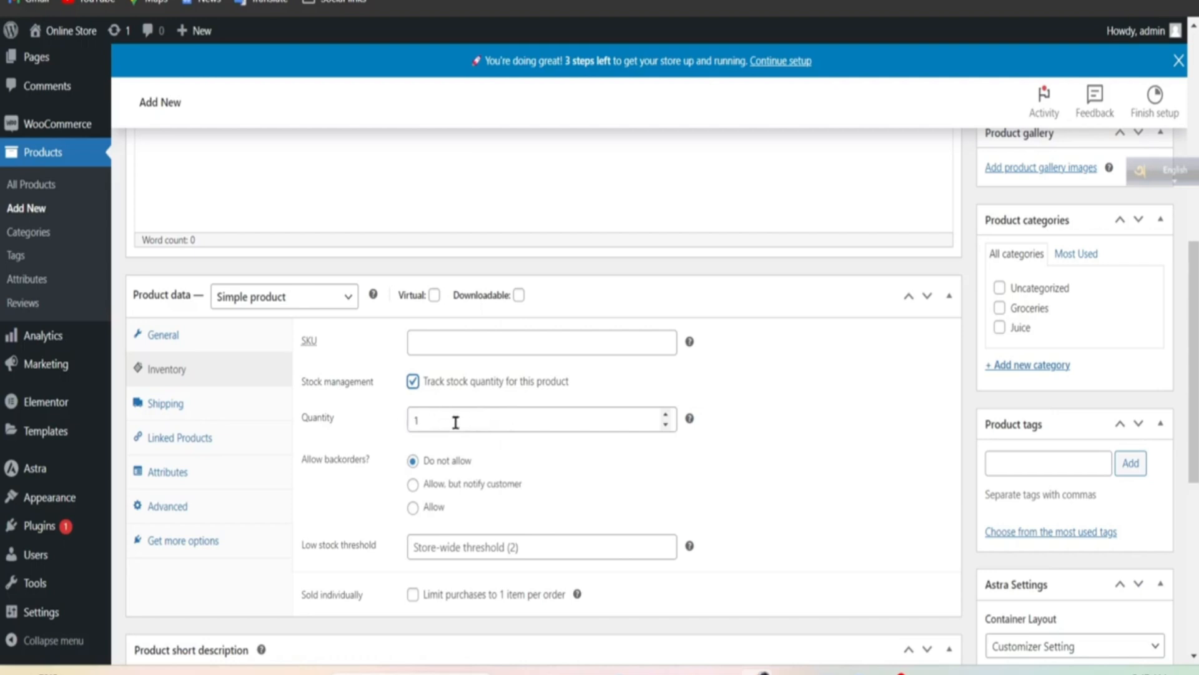
click(414, 386)
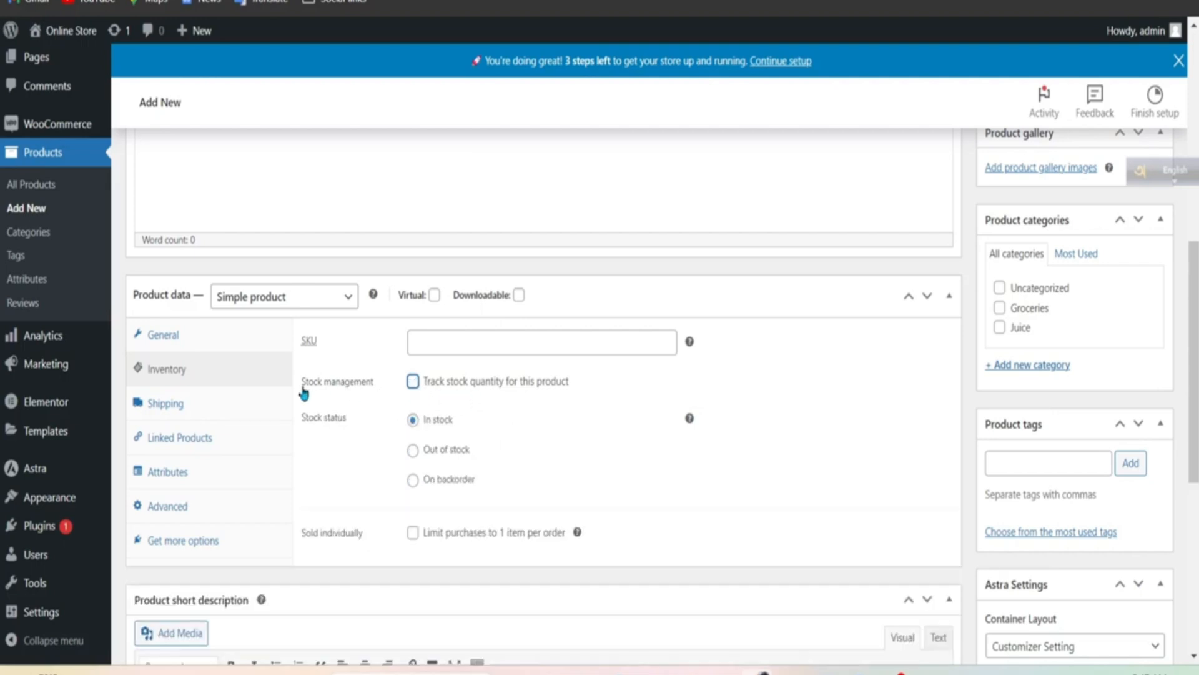
Examine the product's shipping, linked products, attributes, advanced and recommended extensions settings.
click(162, 407)
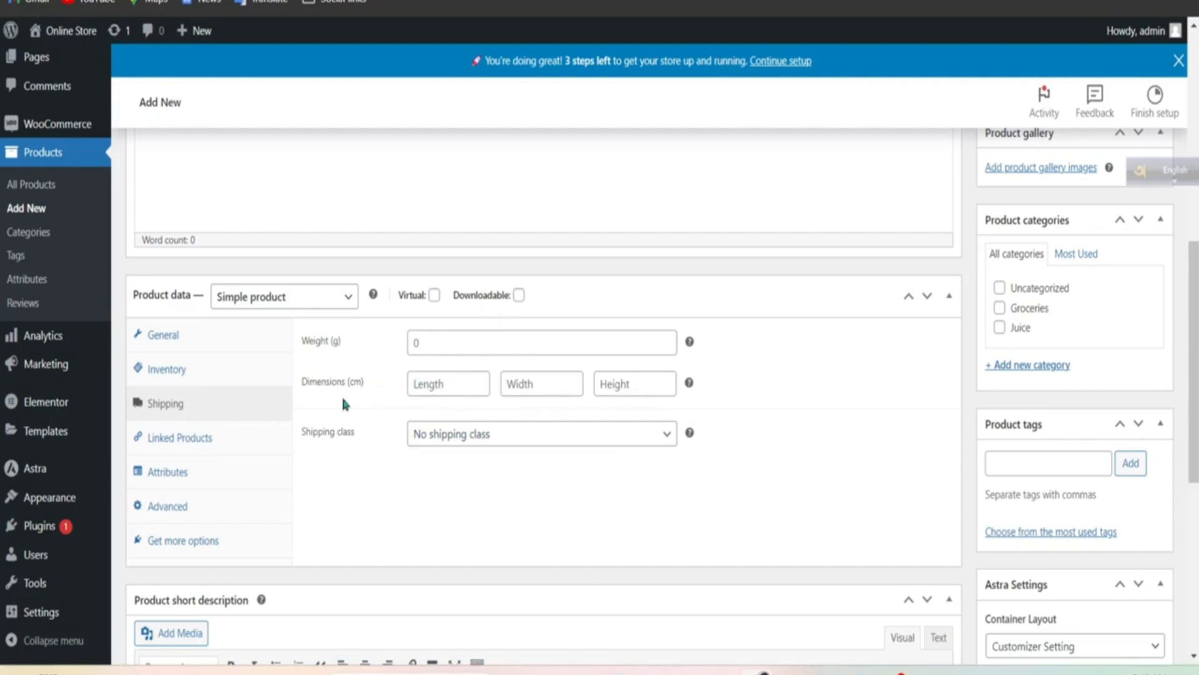
click(188, 438)
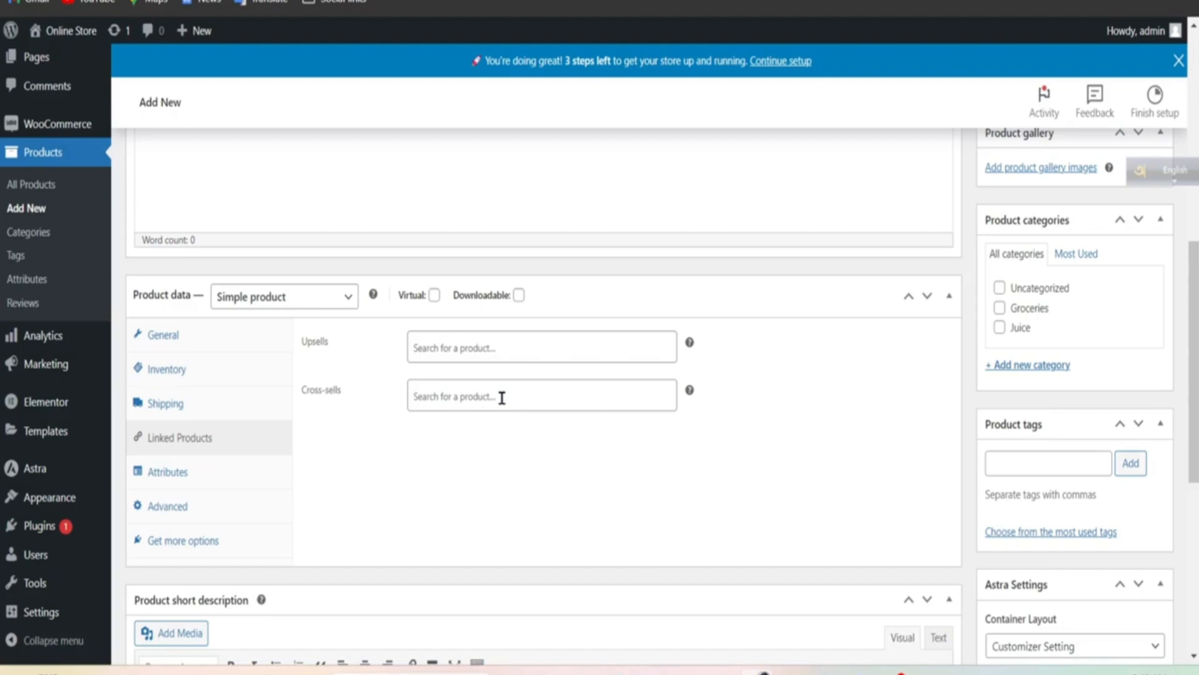
click(181, 481)
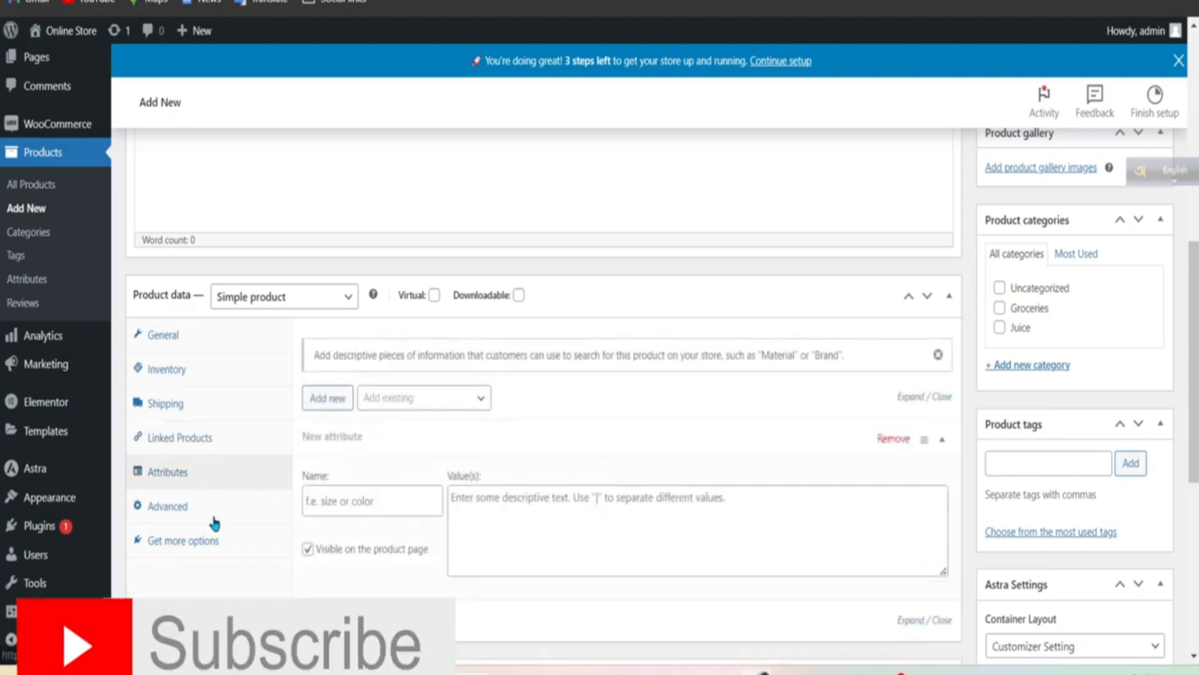
click(178, 514)
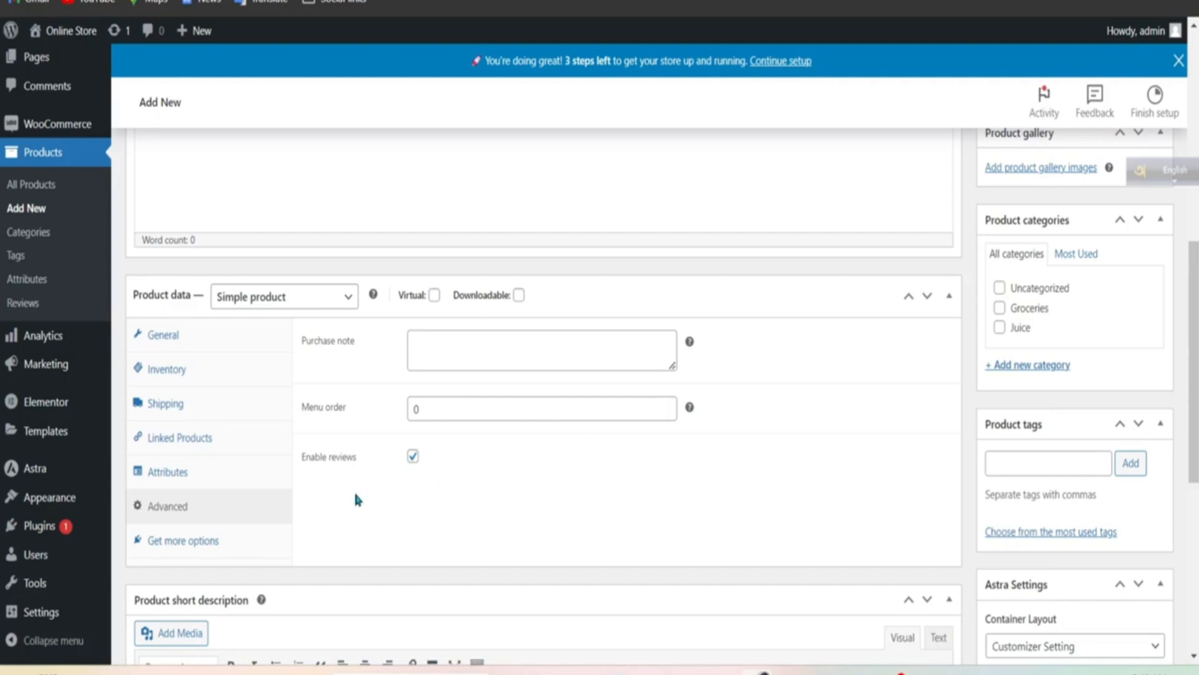
scroll(419, 413, down, 3)
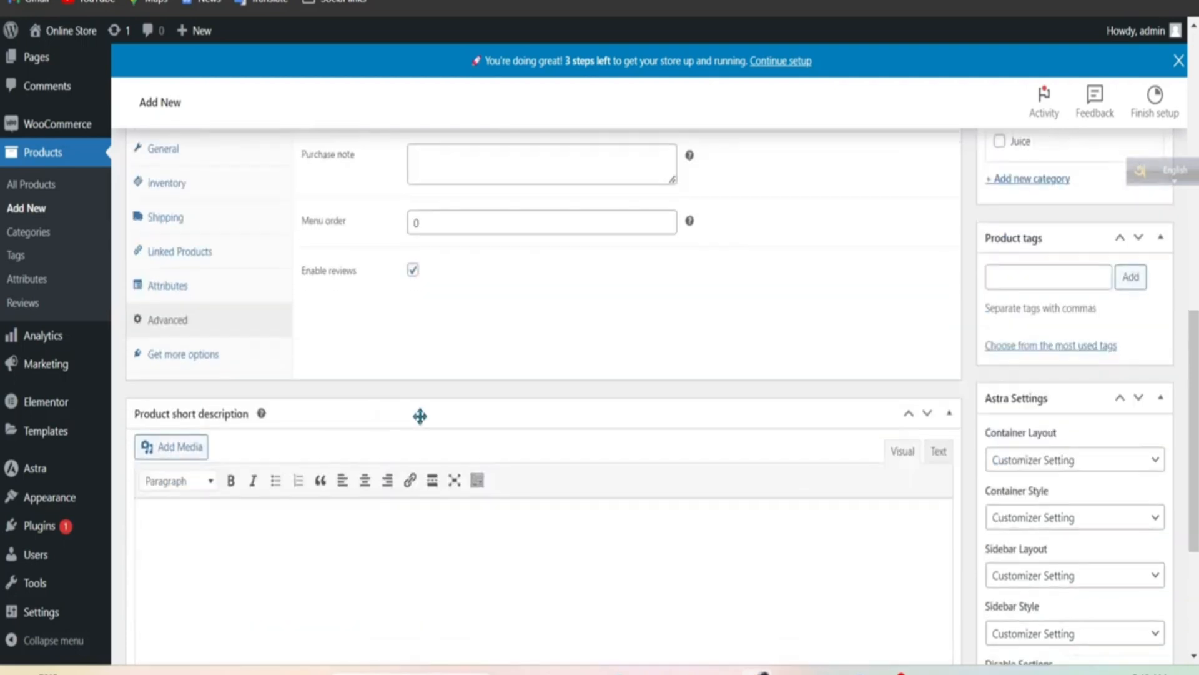
scroll(506, 375, up, 3)
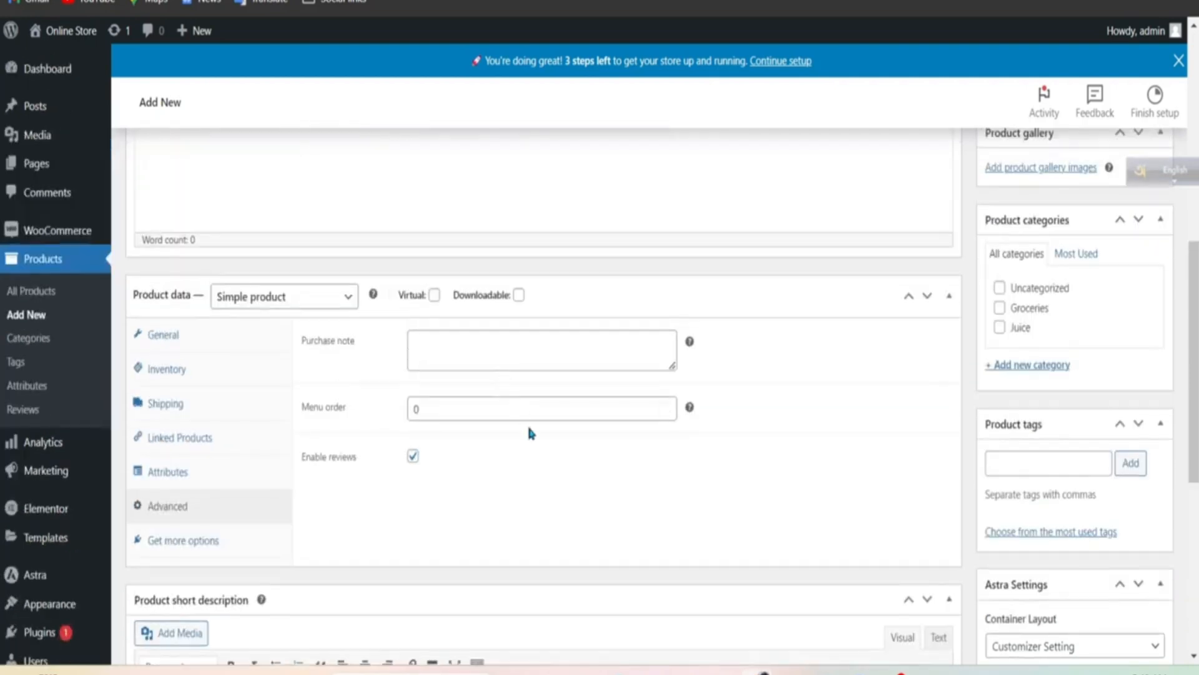
scroll(529, 434, down, 3)
click(205, 371)
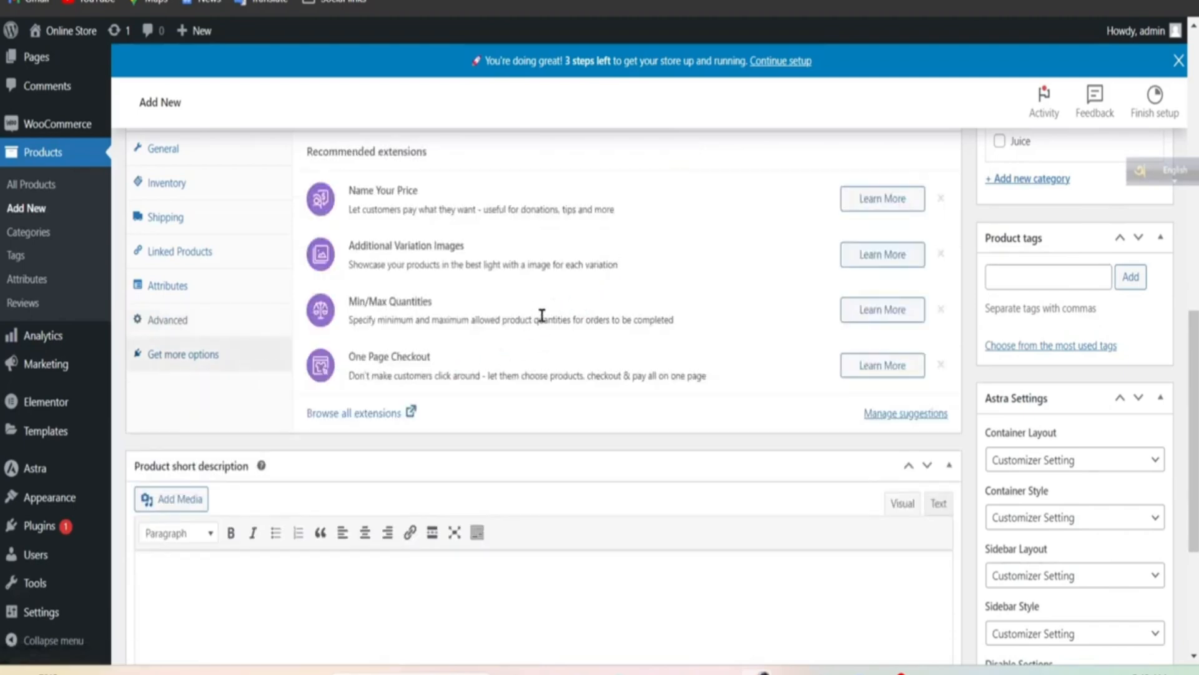
scroll(536, 306, down, 3)
scroll(541, 312, up, 5)
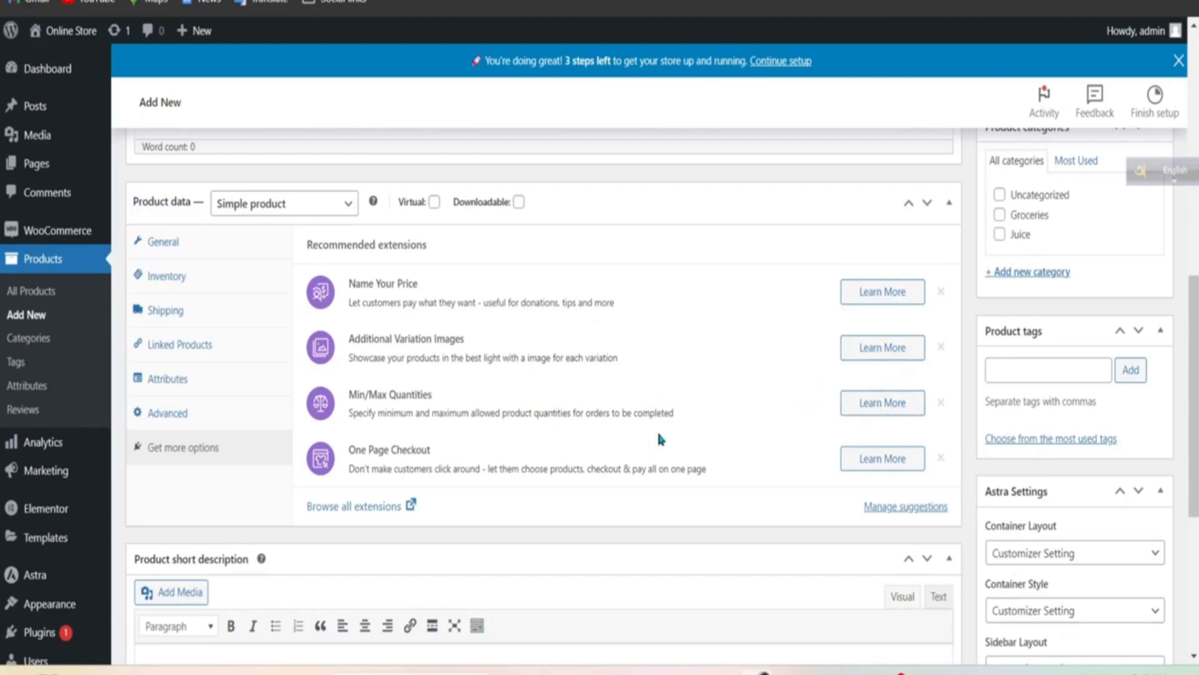
Examine the product form's short description, product image, gallery, categories, tags and Astra settings.
scroll(661, 439, down, 5)
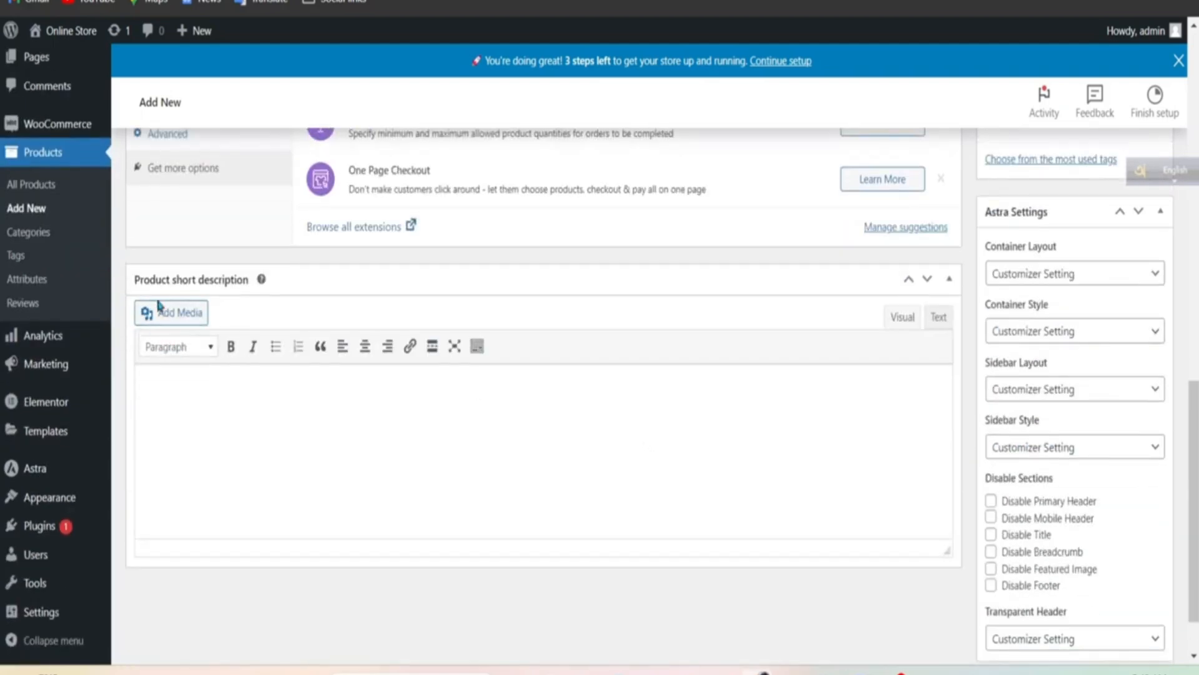
click(185, 397)
scroll(963, 396, up, 10)
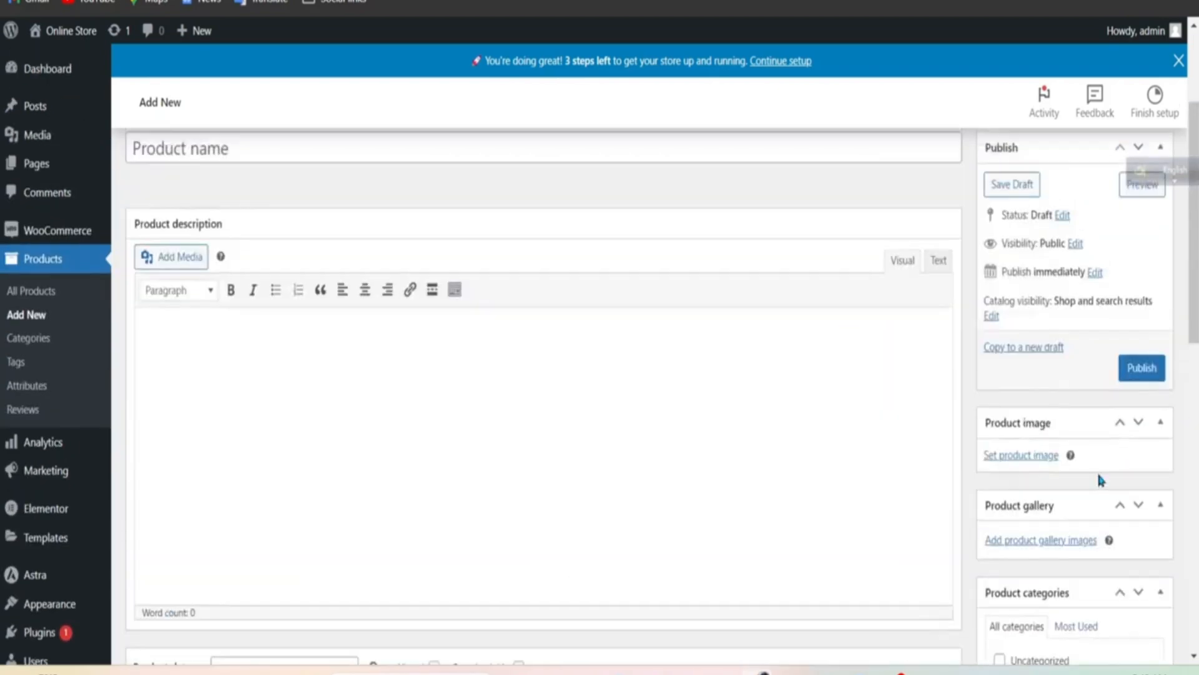
scroll(1097, 471, down, 2)
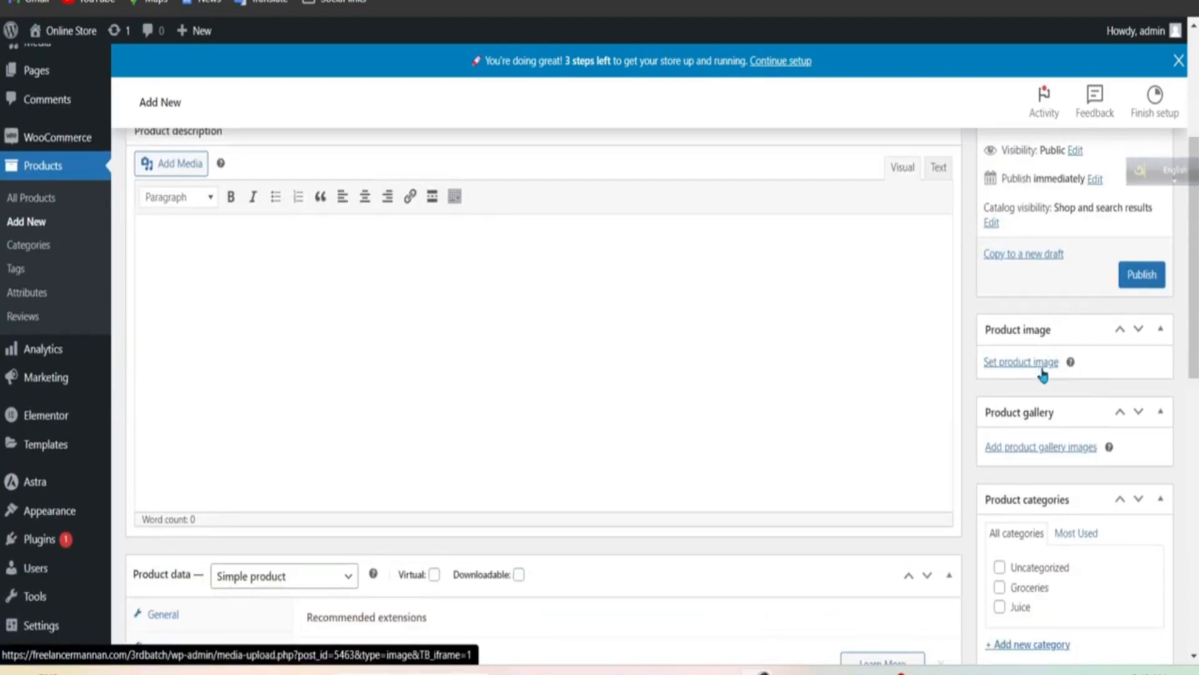
scroll(1112, 407, down, 3)
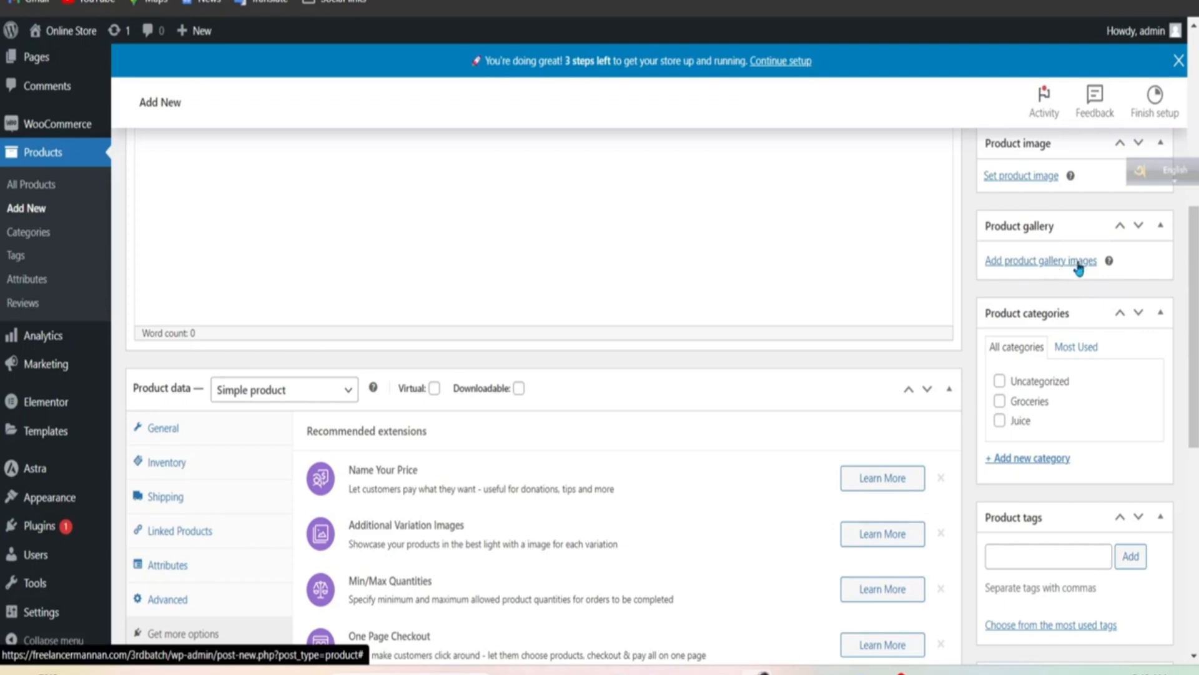
scroll(1079, 269, down, 1)
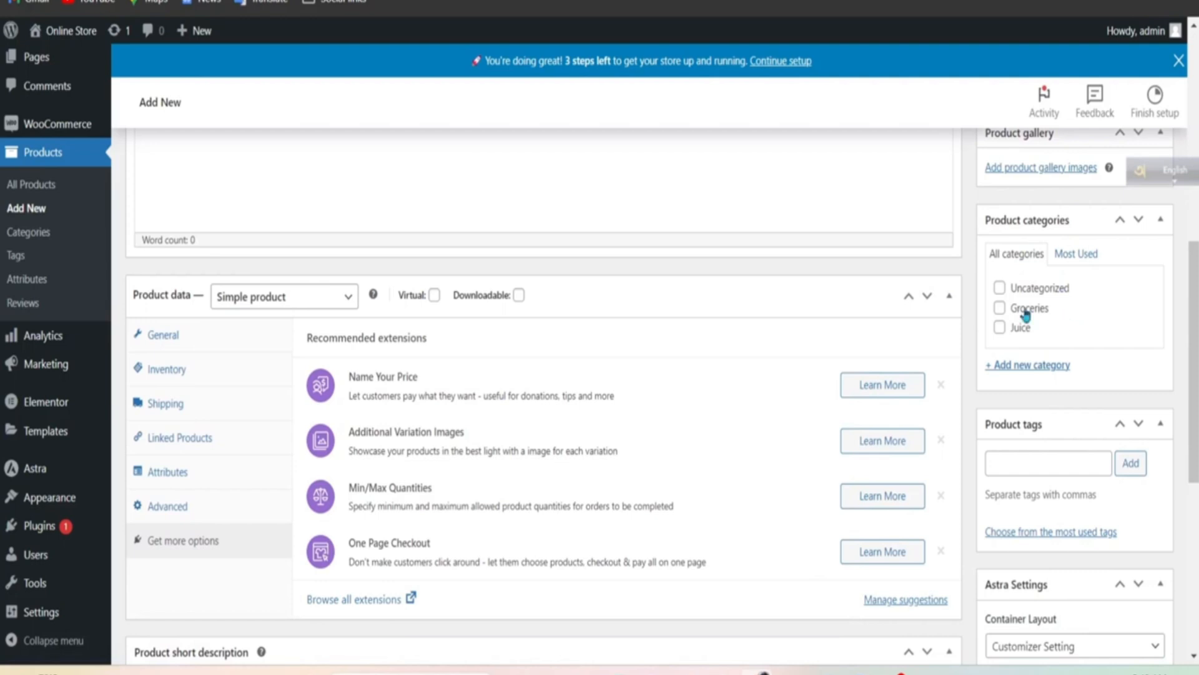
scroll(1085, 384, down, 1)
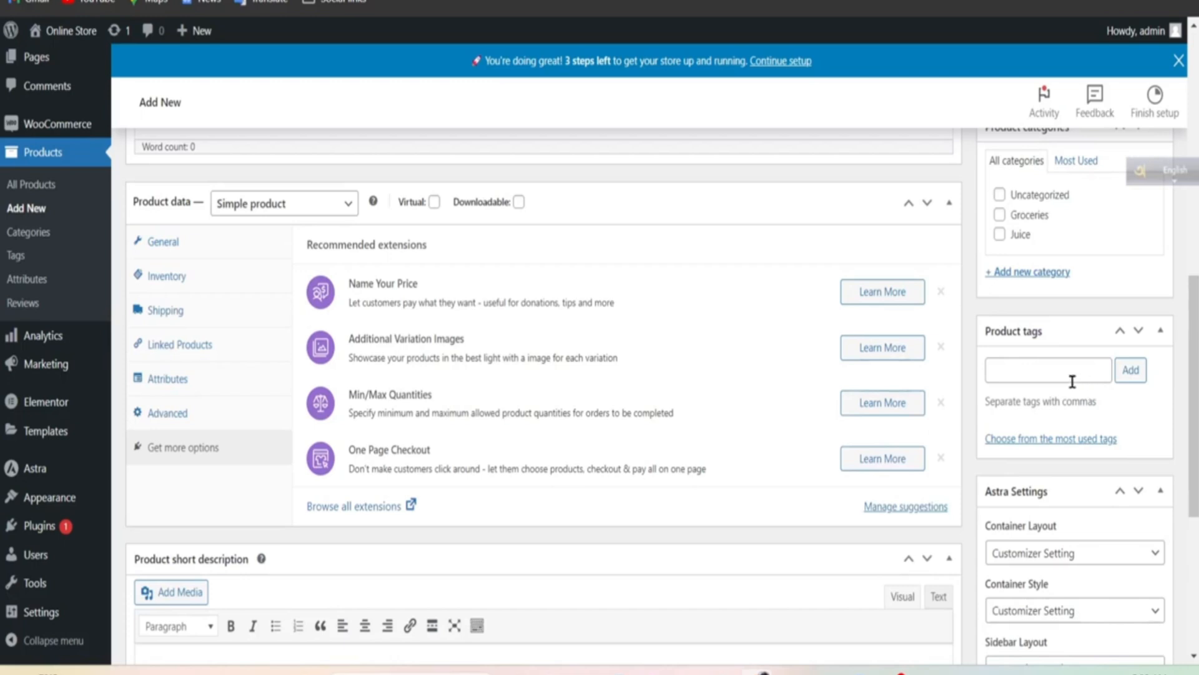
click(1024, 368)
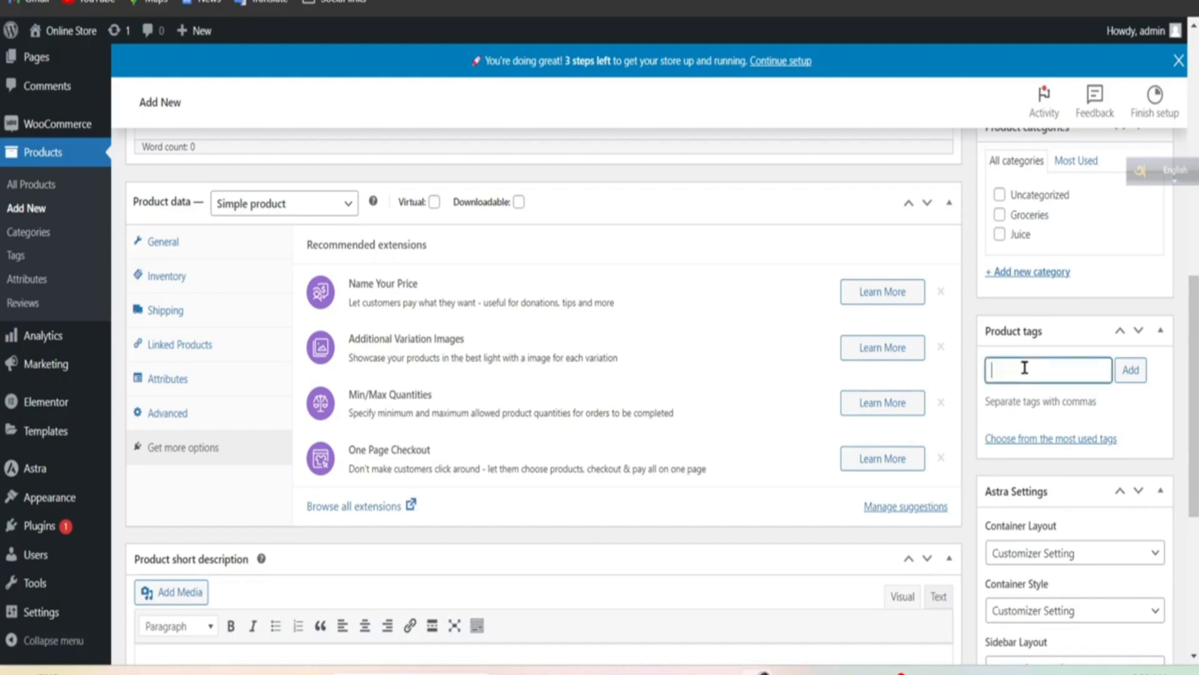
scroll(1089, 366, down, 5)
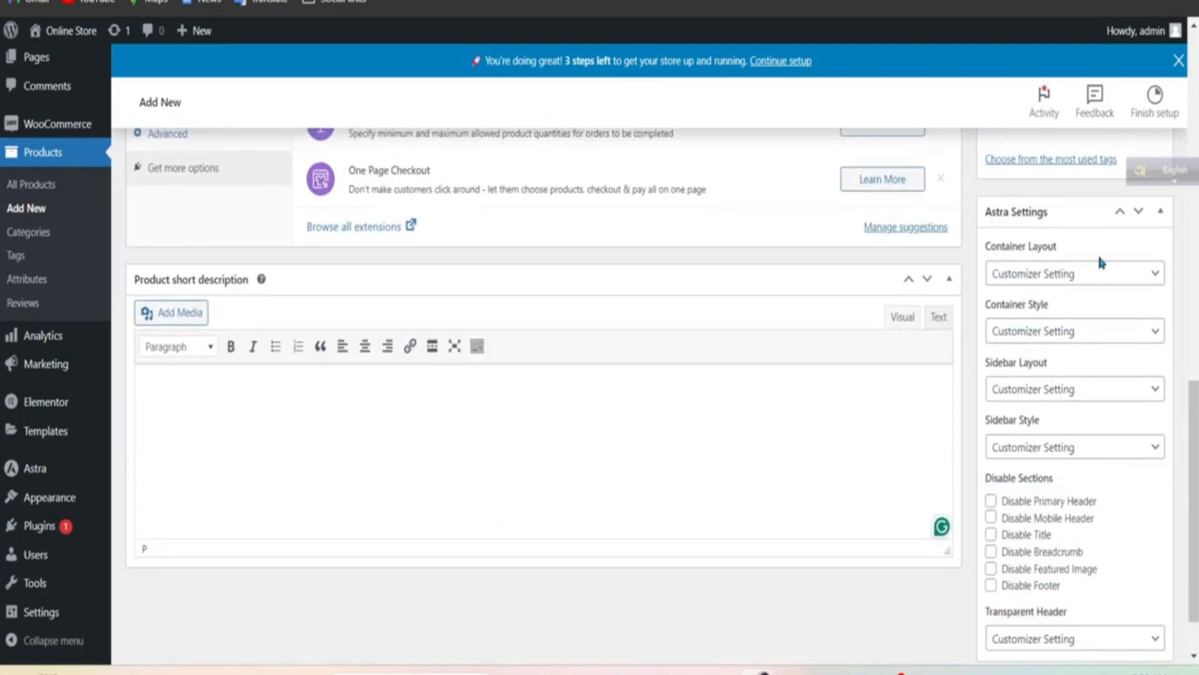
scroll(1095, 268, up, 1)
scroll(1100, 331, down, 1)
scroll(1127, 592, down, 1)
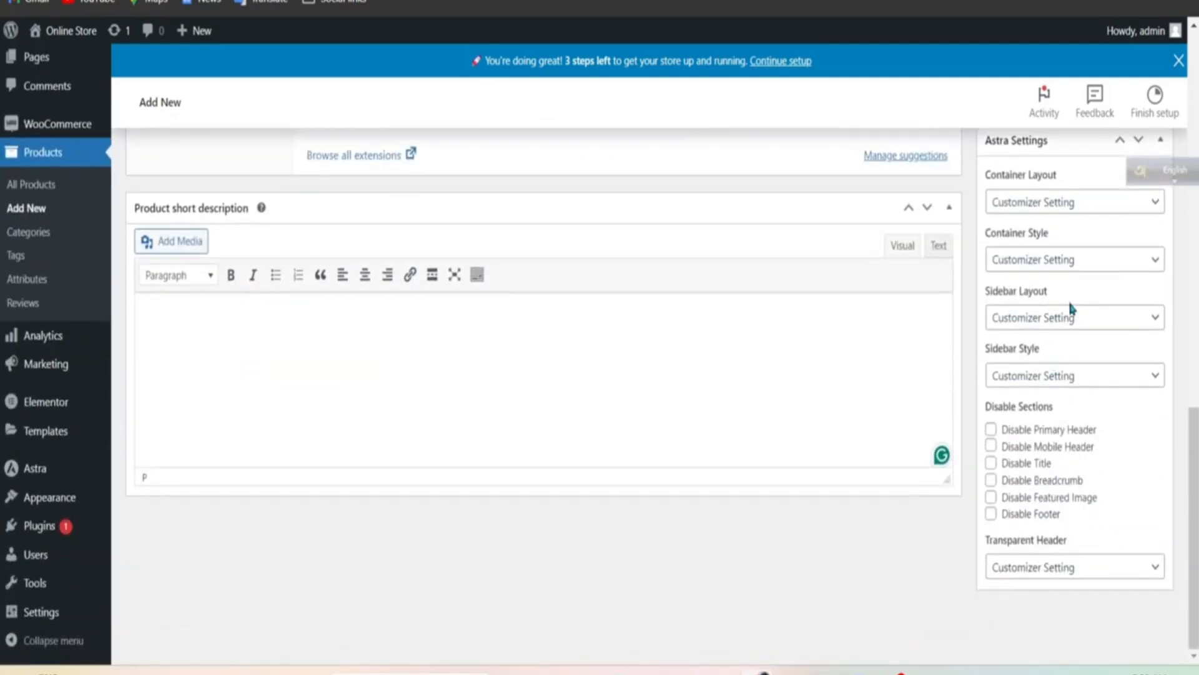
scroll(1070, 306, up, 5)
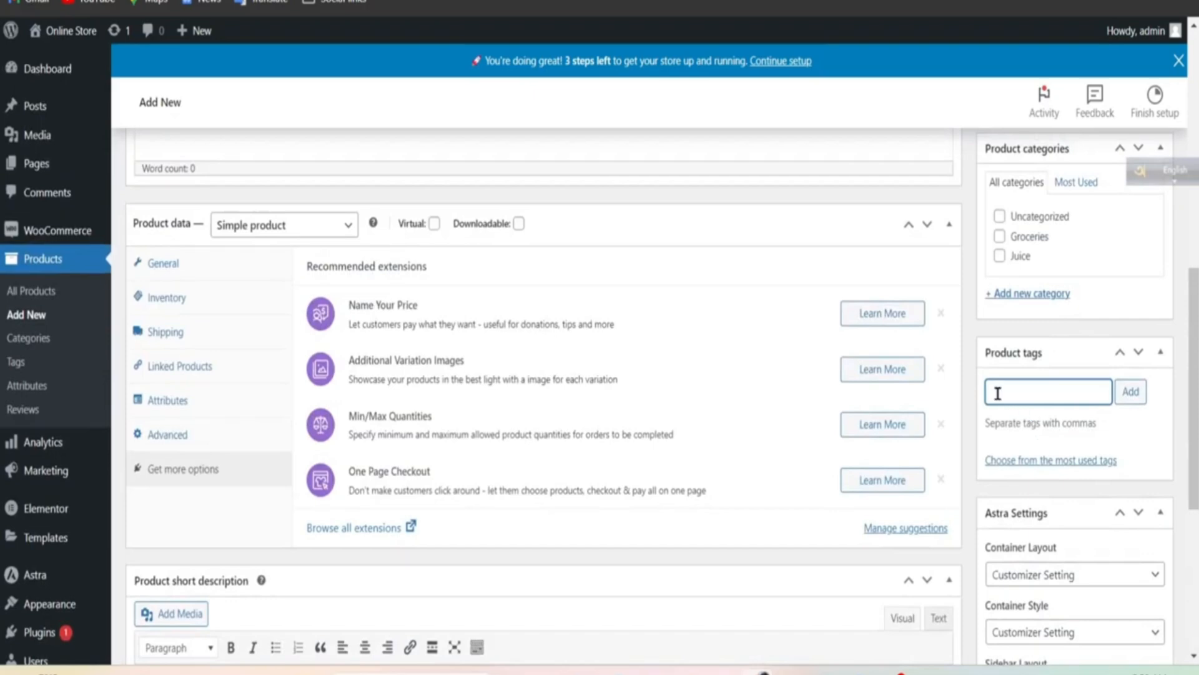
Copy the cap's title from its Daraz page and paste it as the product name: "Black and White Cotton NY Cap for Men".
scroll(997, 393, up, 8)
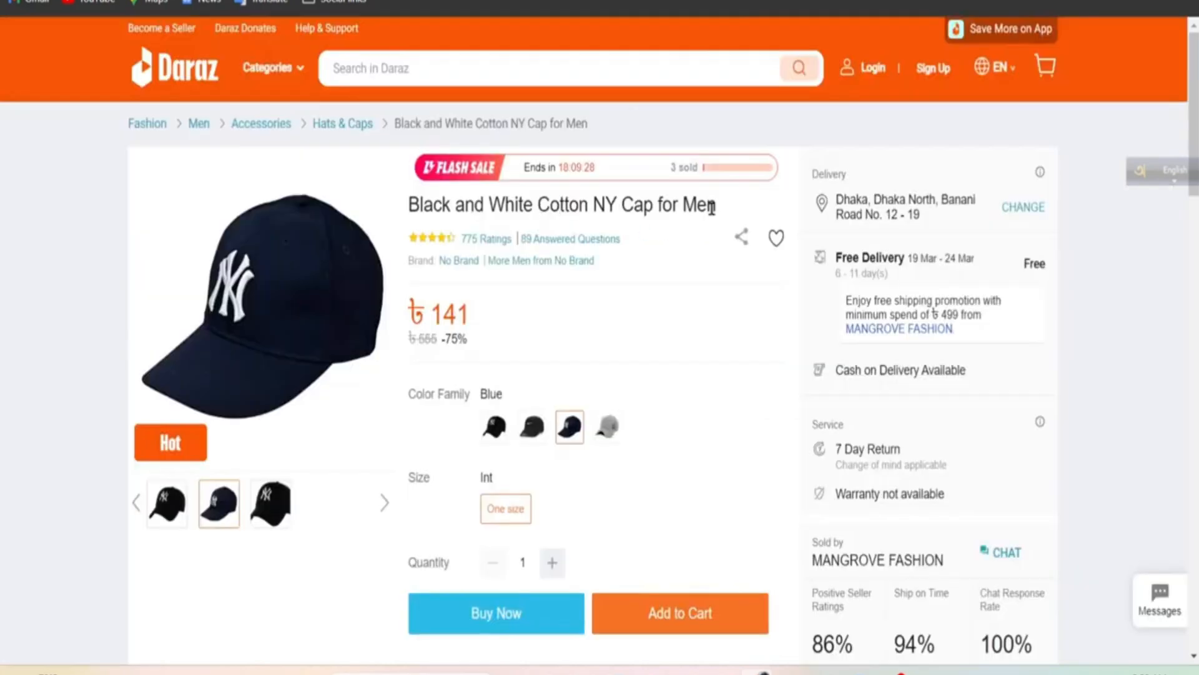
drag(725, 210, 403, 203)
key(ctrl+c)
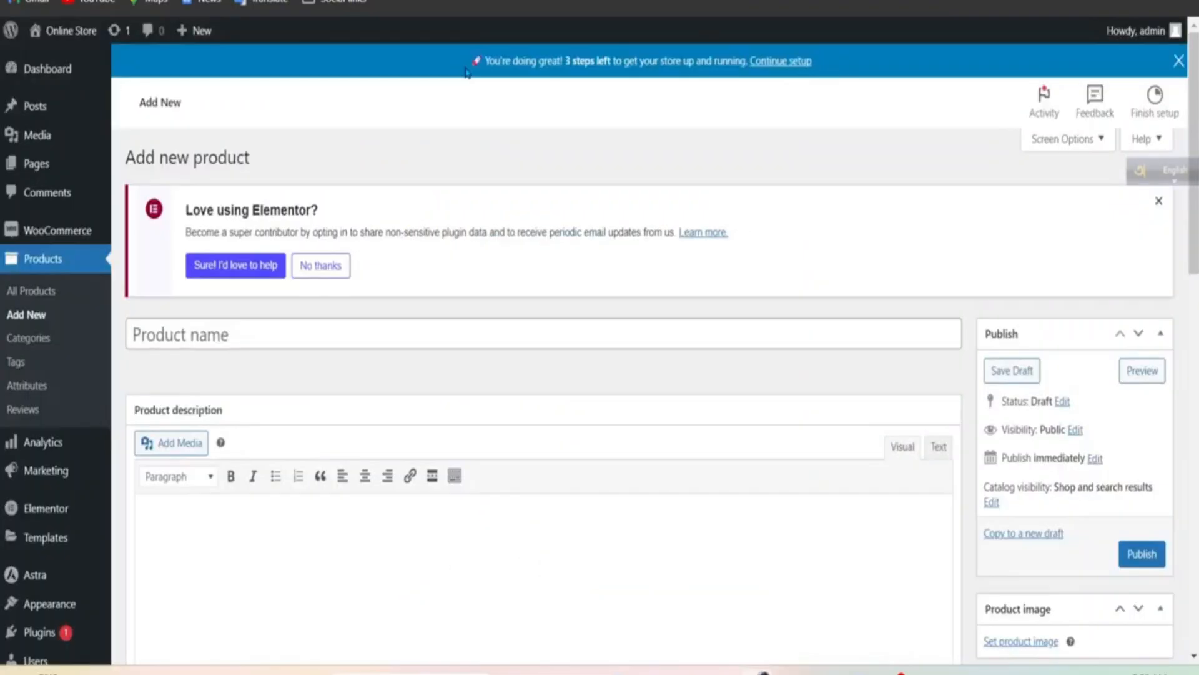
click(274, 337)
key(ctrl+v)
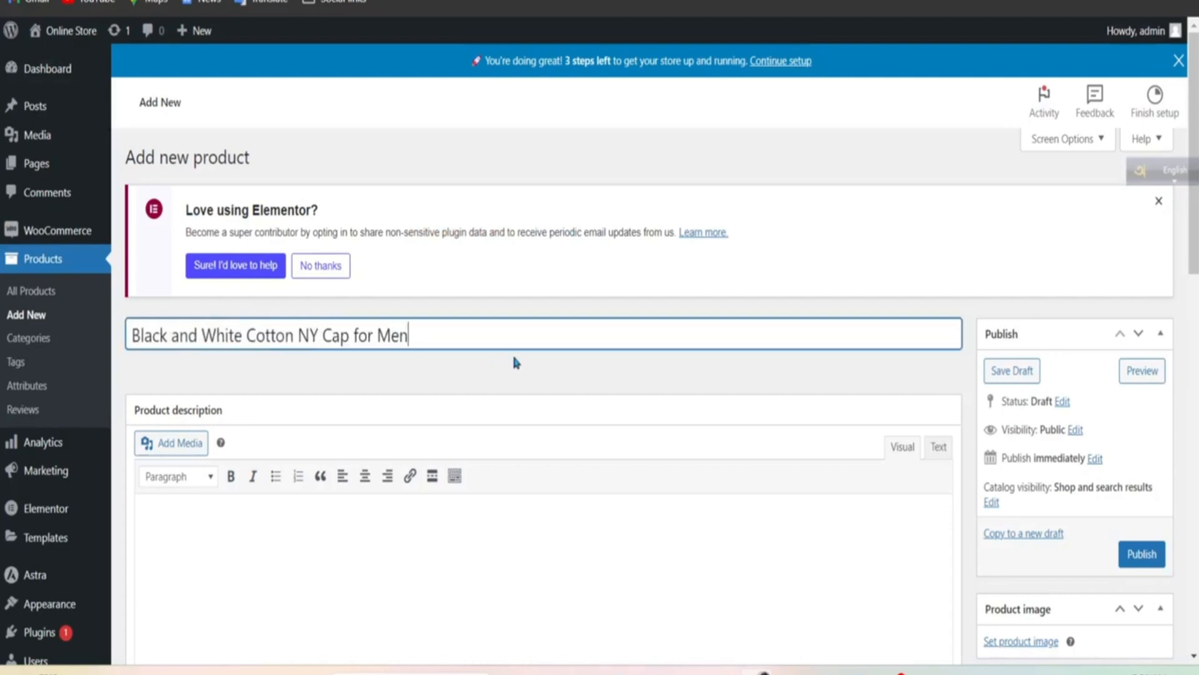
Copy both bulleted product details lists from the cap's Daraz page and paste them into the product description.
scroll(579, 352, down, 3)
click(391, 371)
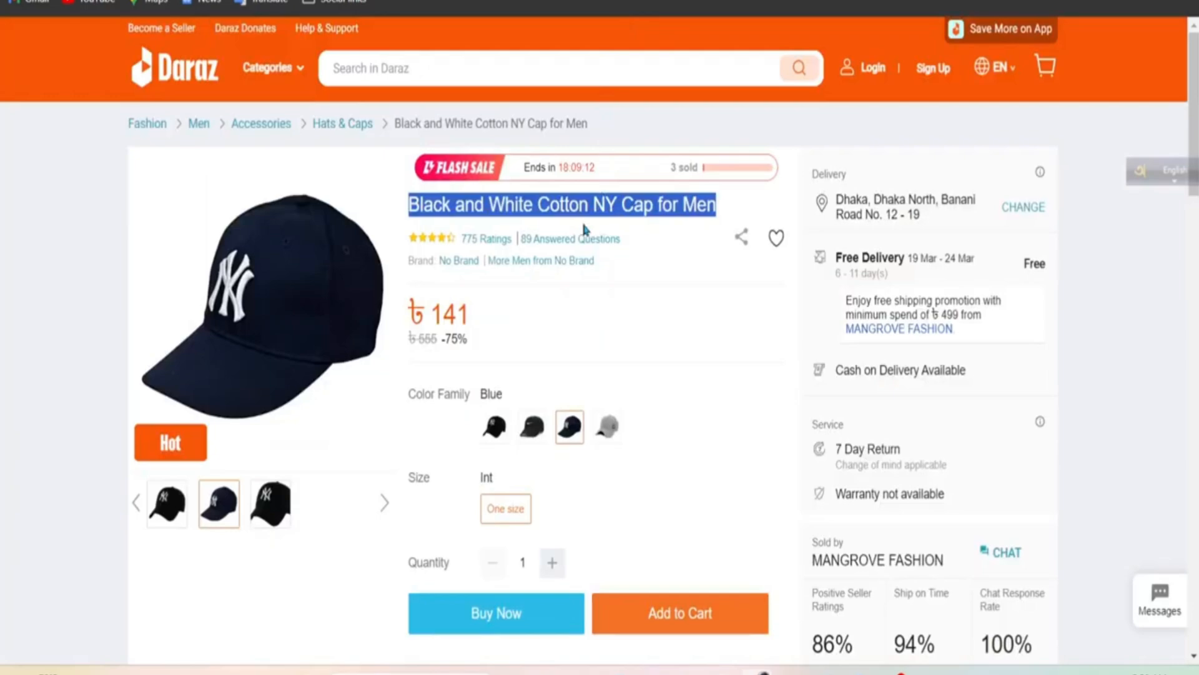
scroll(587, 281, down, 10)
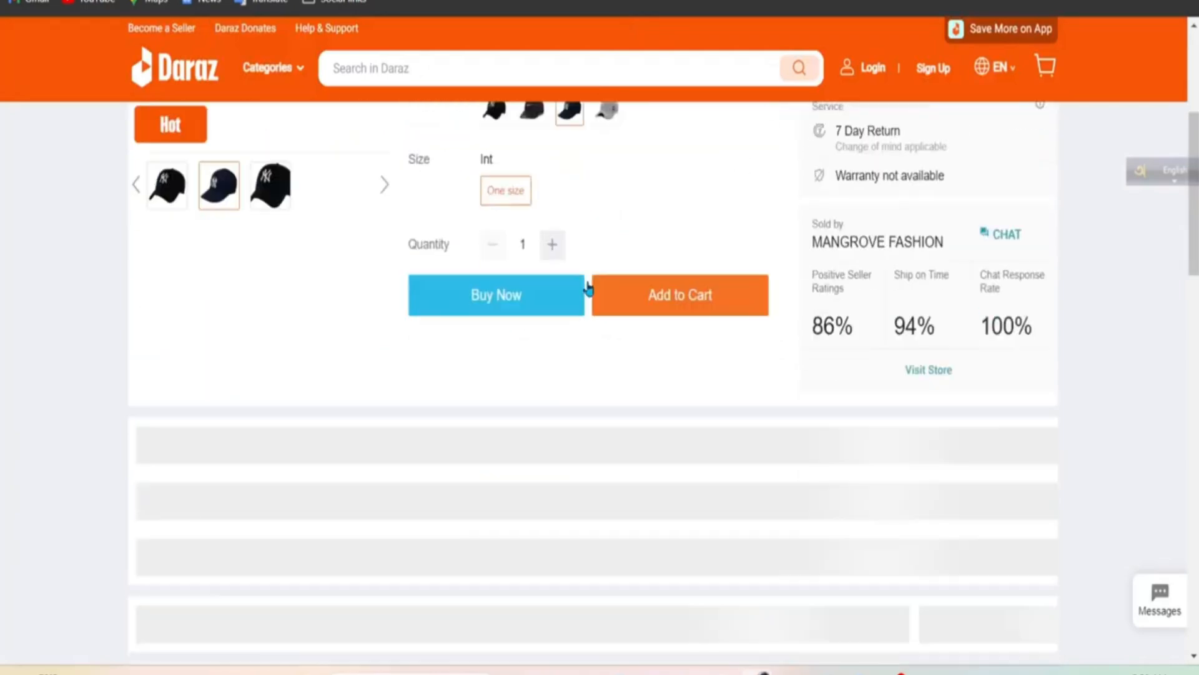
scroll(590, 279, down, 10)
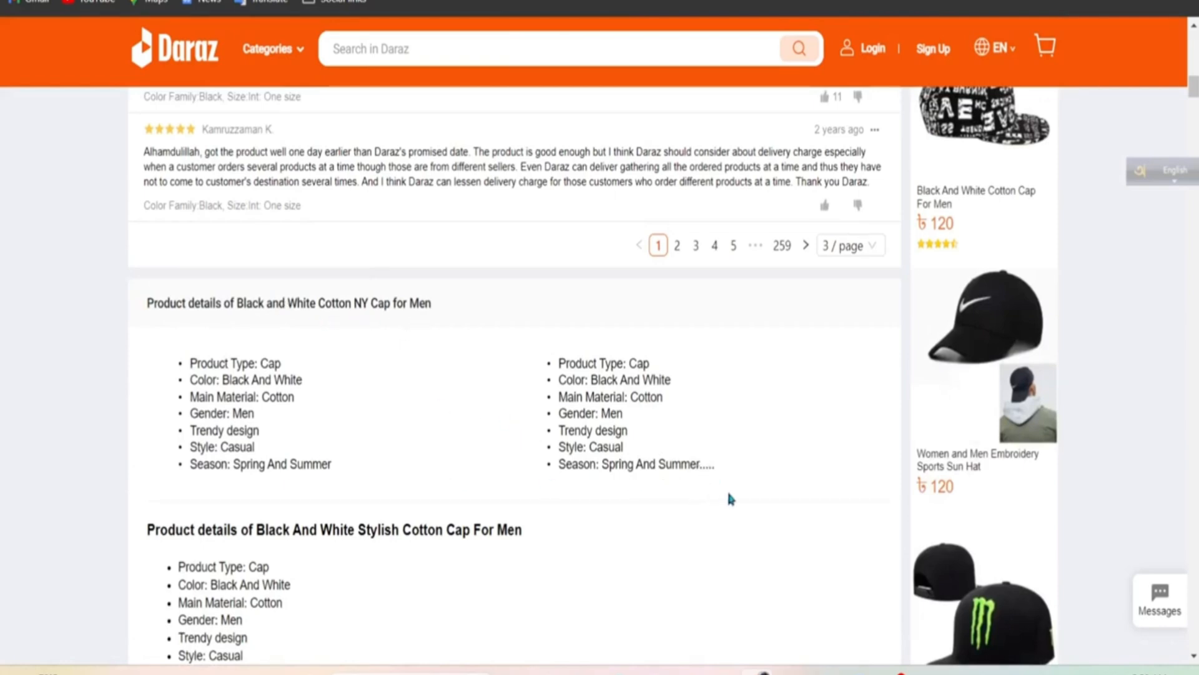
drag(732, 473, 193, 383)
key(ctrl+c)
scroll(367, 498, down, 9)
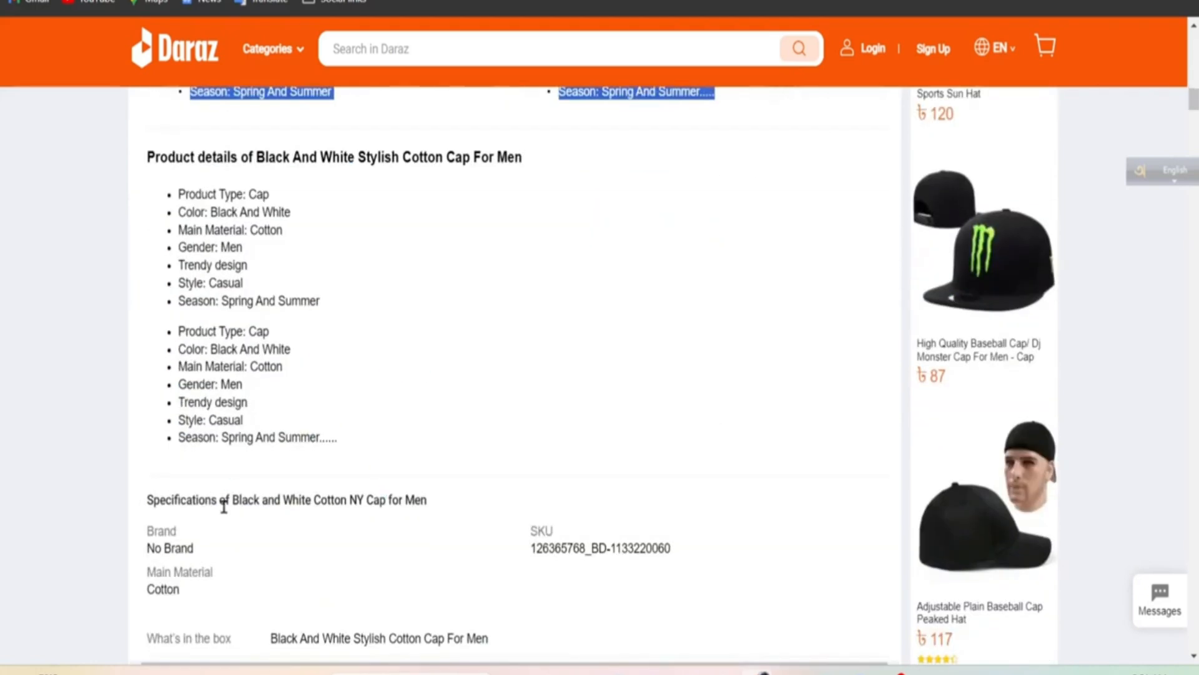
scroll(318, 493, up, 6)
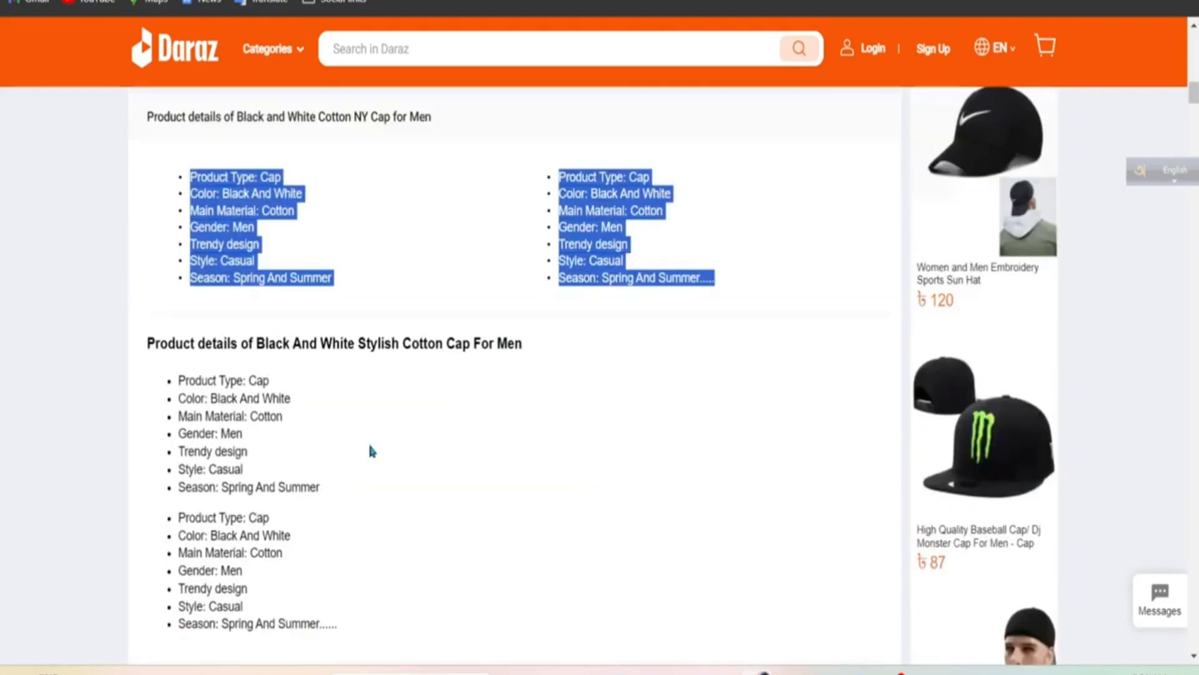
click(549, 1)
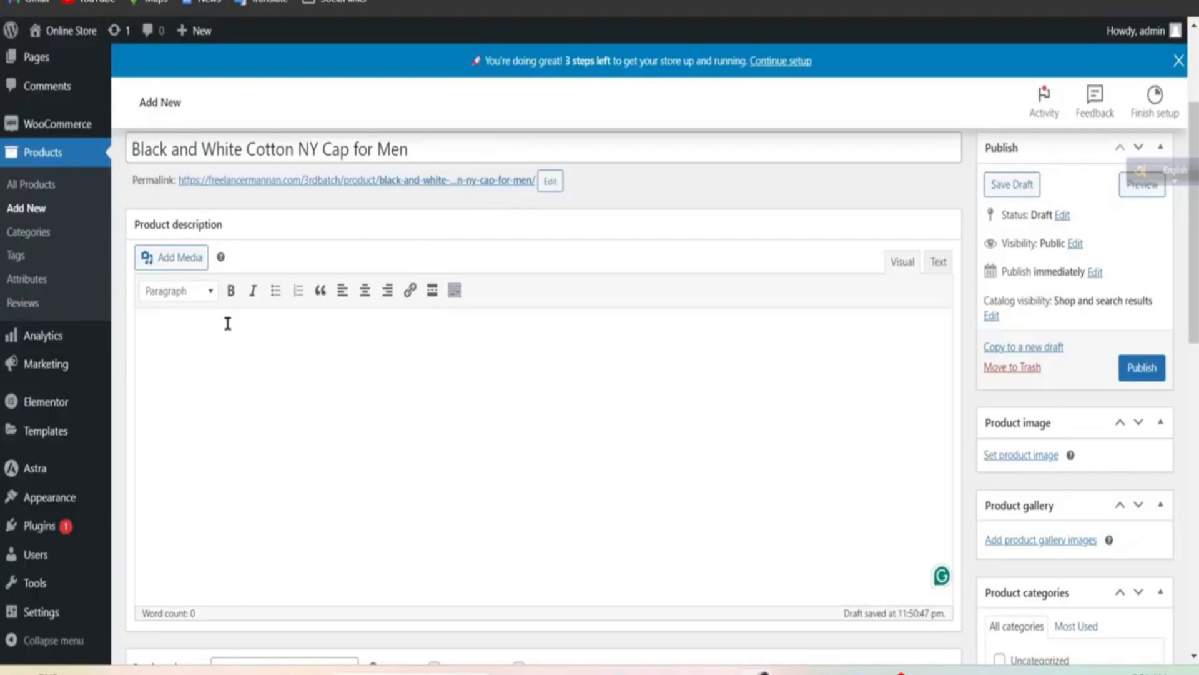
key(ctrl+v)
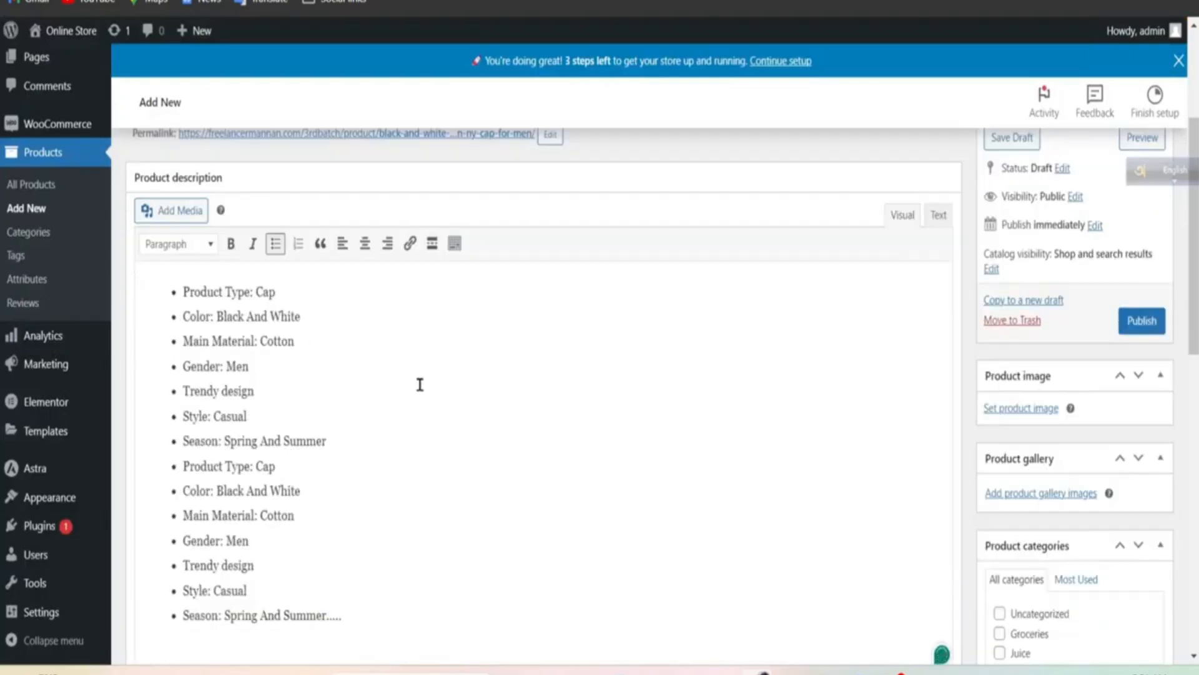
Copy the description's first five bullets, from "Product Type: Cap" to "Trendy design", into the product short description.
scroll(313, 413, up, 3)
scroll(331, 432, down, 2)
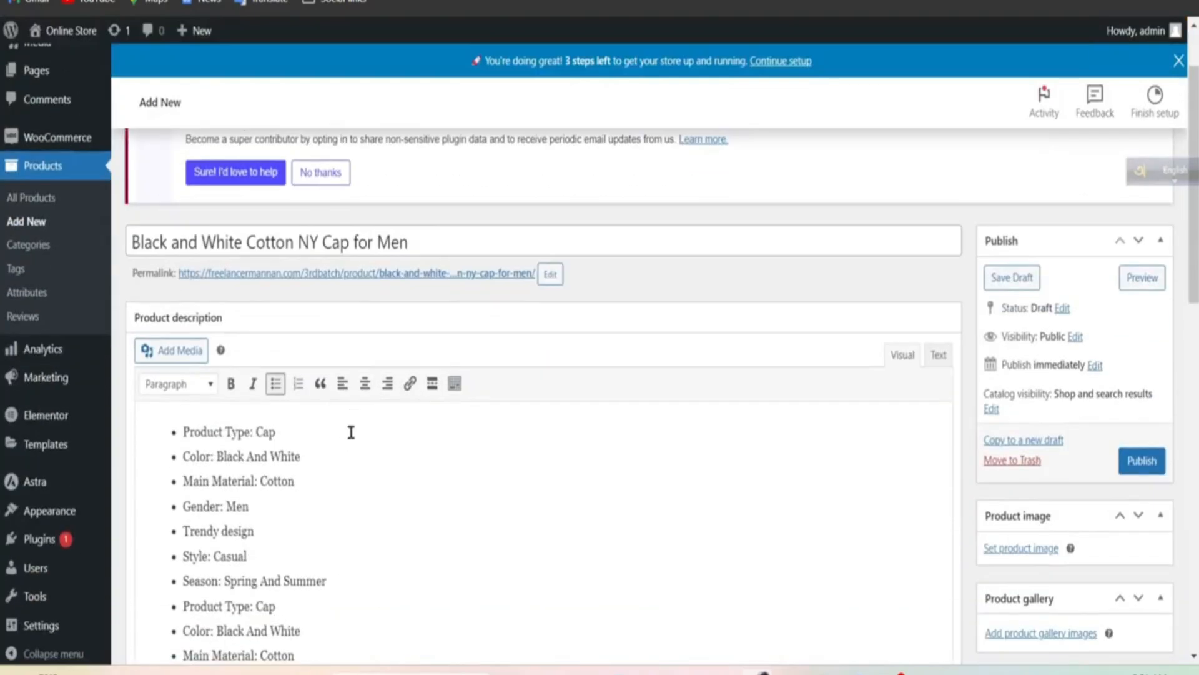
drag(255, 531, 161, 435)
key(ctrl+c)
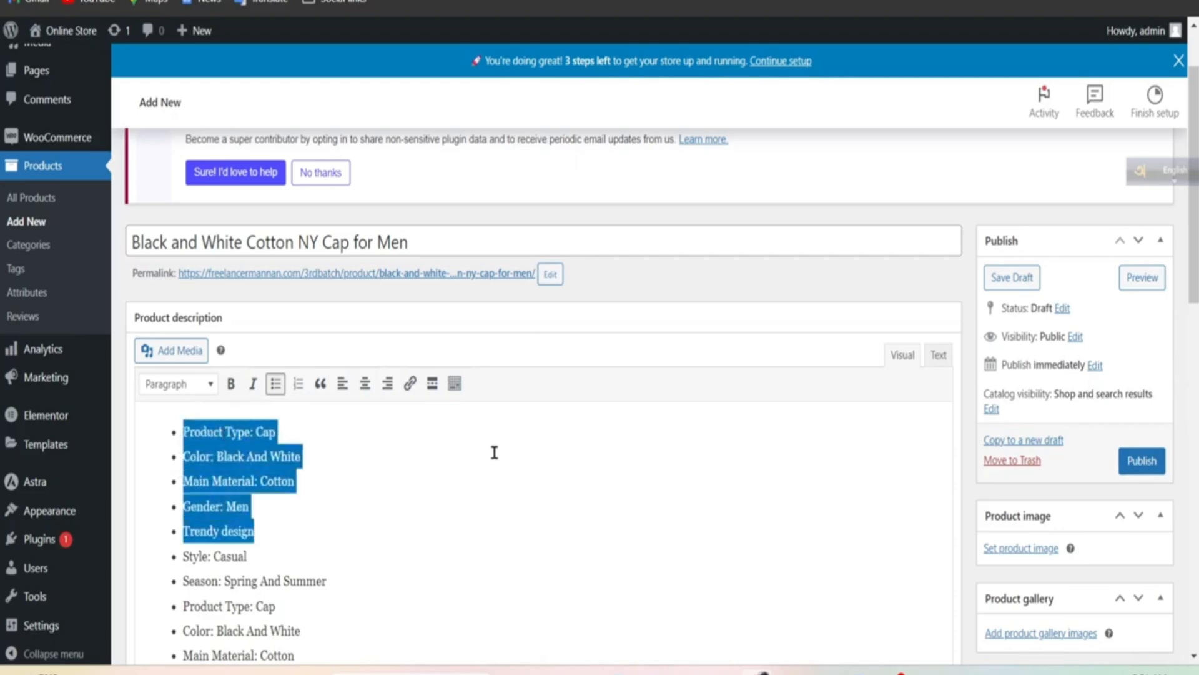
scroll(497, 453, down, 10)
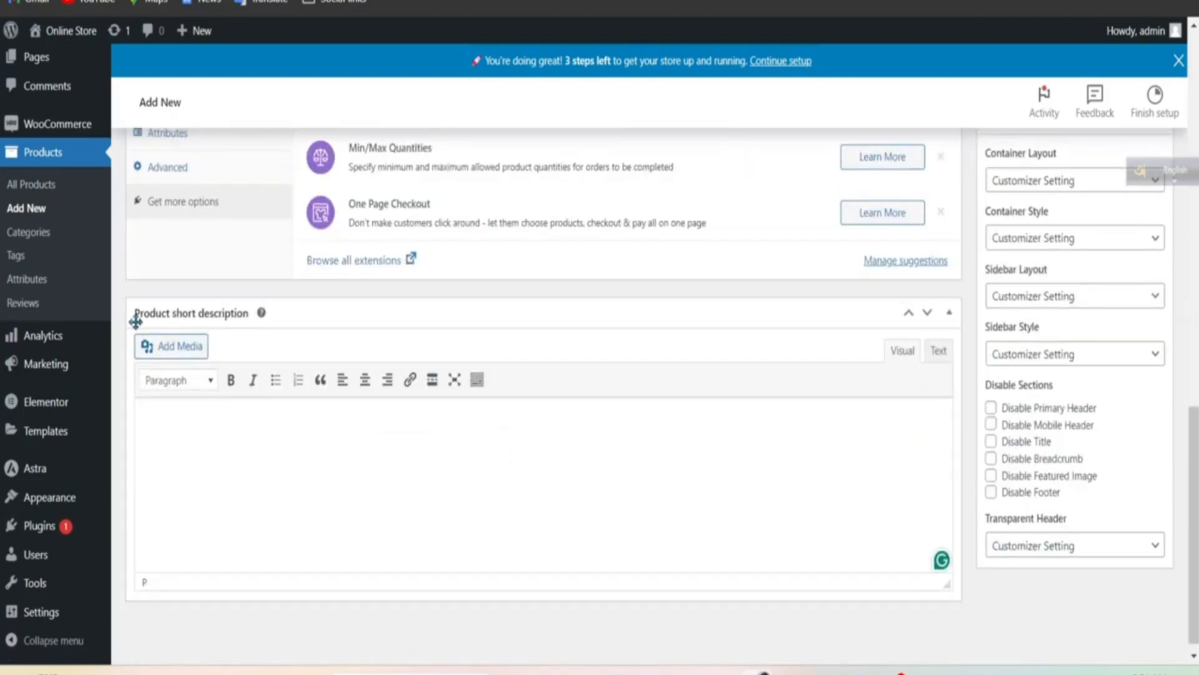
key(ctrl+v)
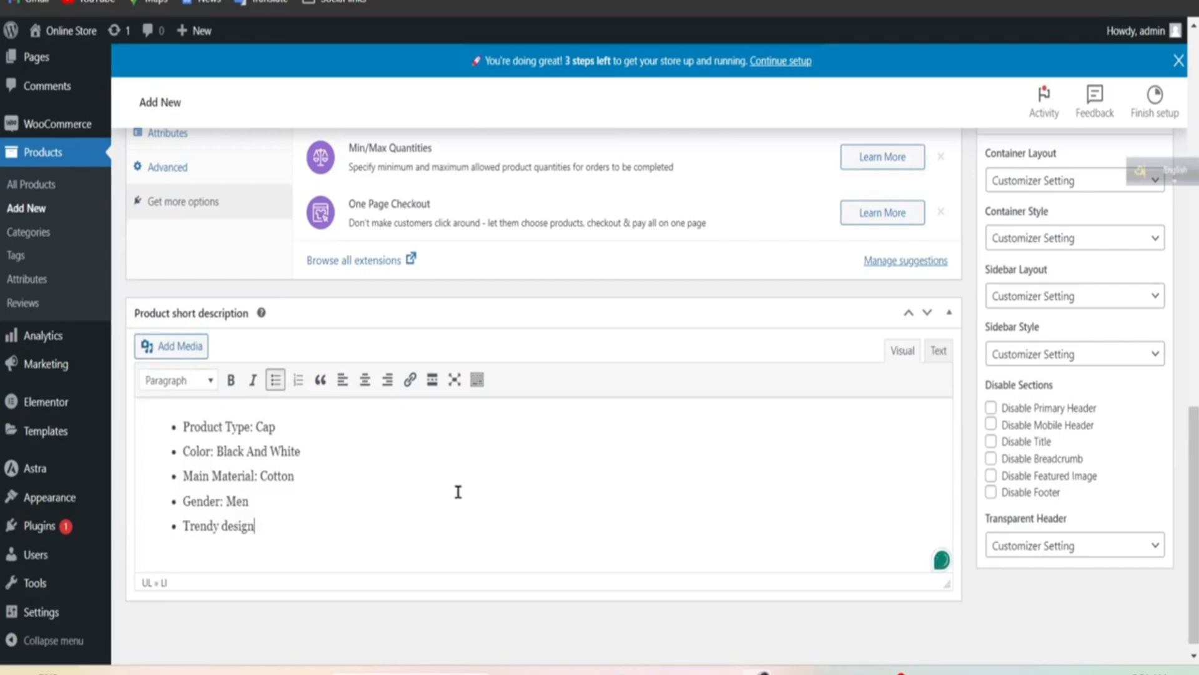
Check the cap's prices on its Daraz page and set the product's regular price to 555 and sale price to 141.
scroll(458, 490, up, 10)
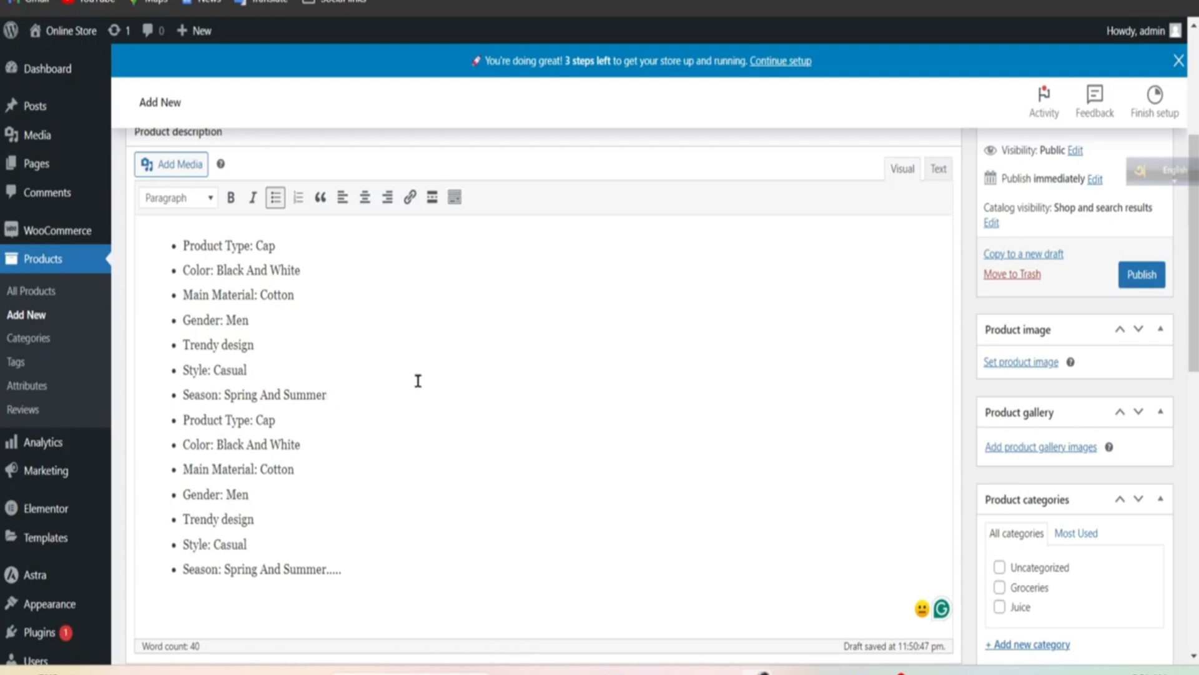
scroll(481, 366, down, 5)
scroll(483, 368, down, 2)
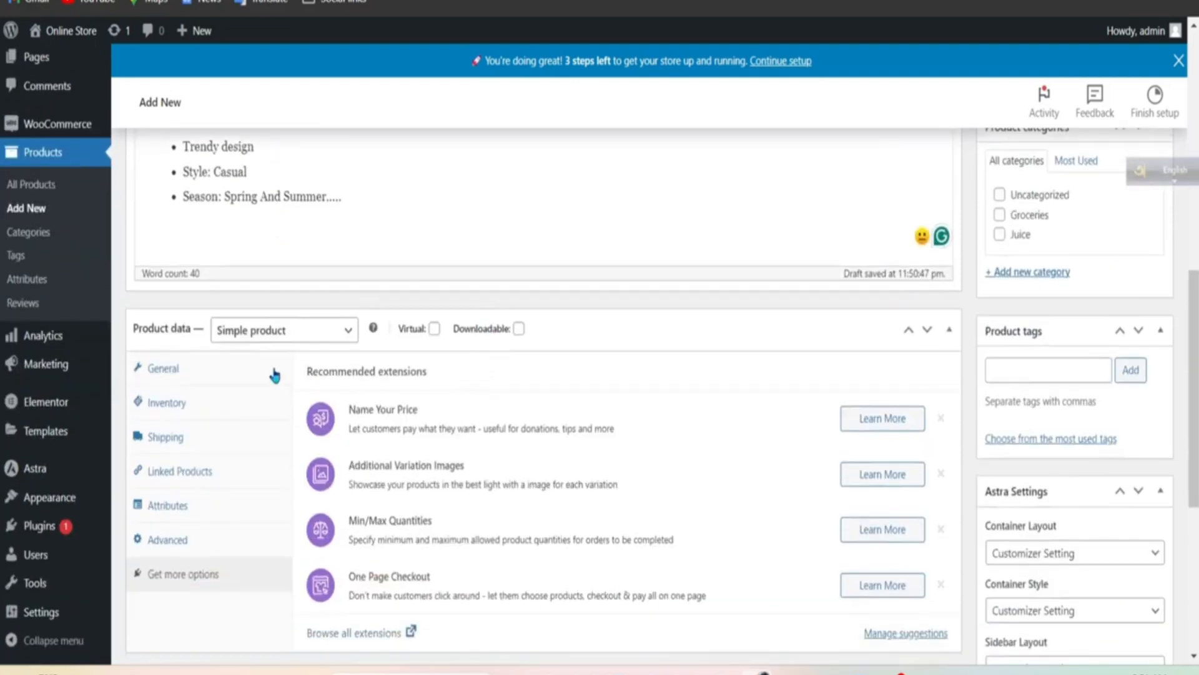
click(162, 375)
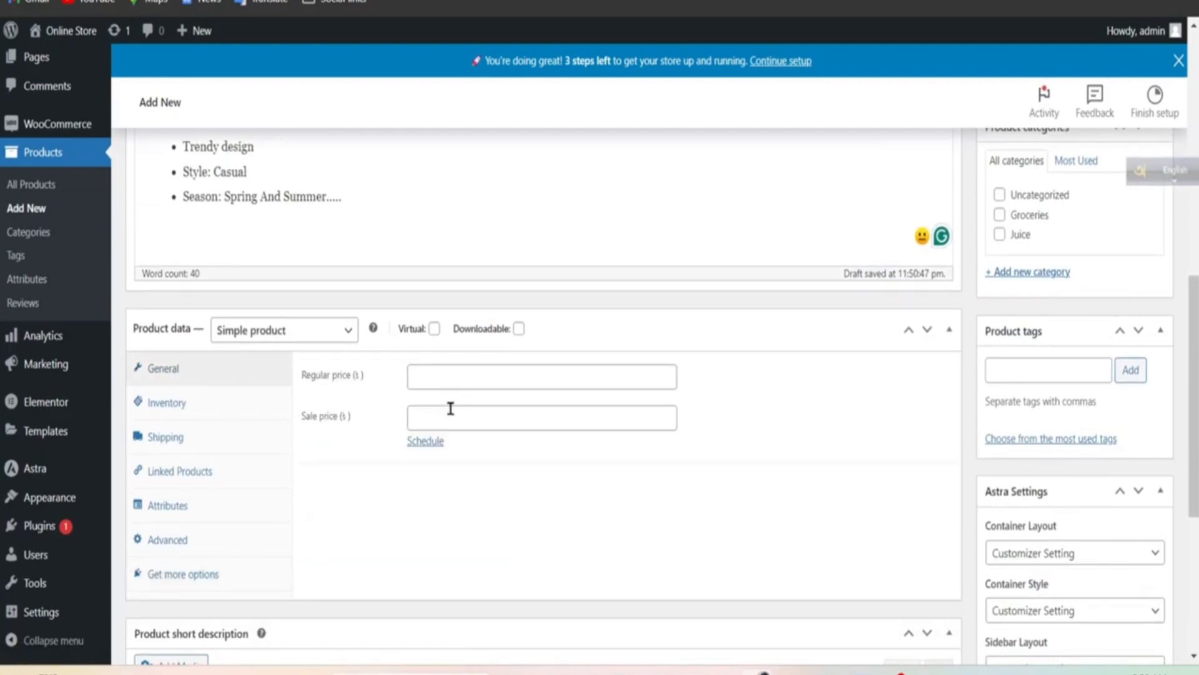
click(452, 375)
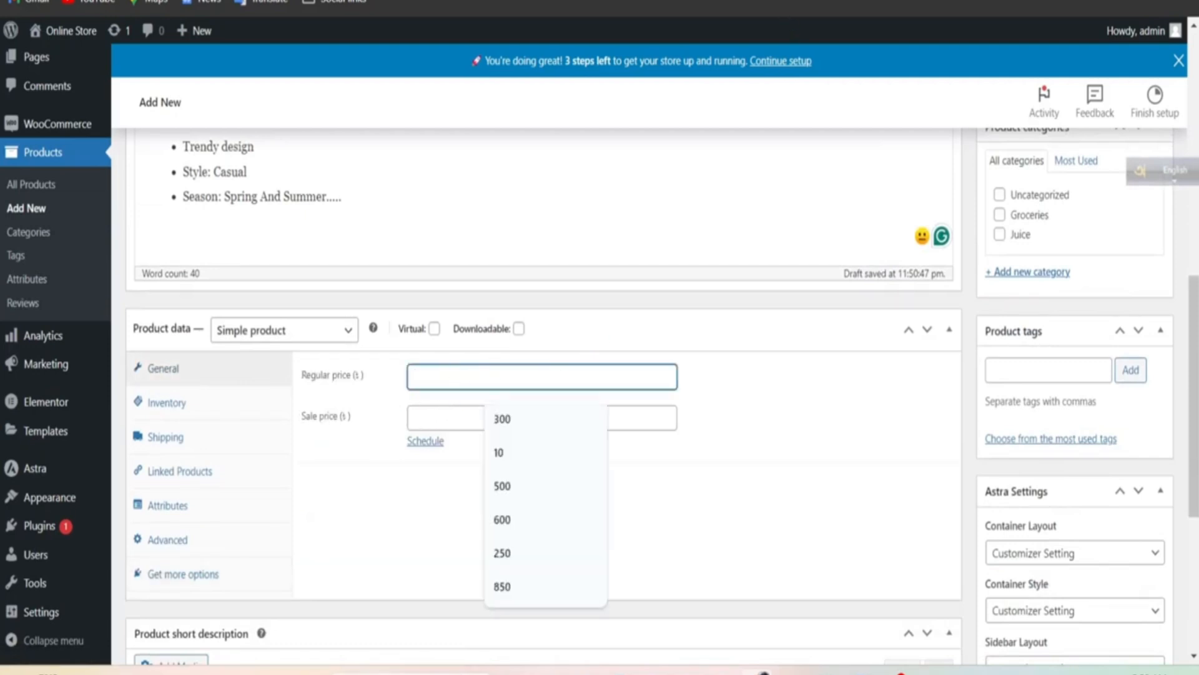
key(ctrl+Tab)
scroll(508, 387, up, 20)
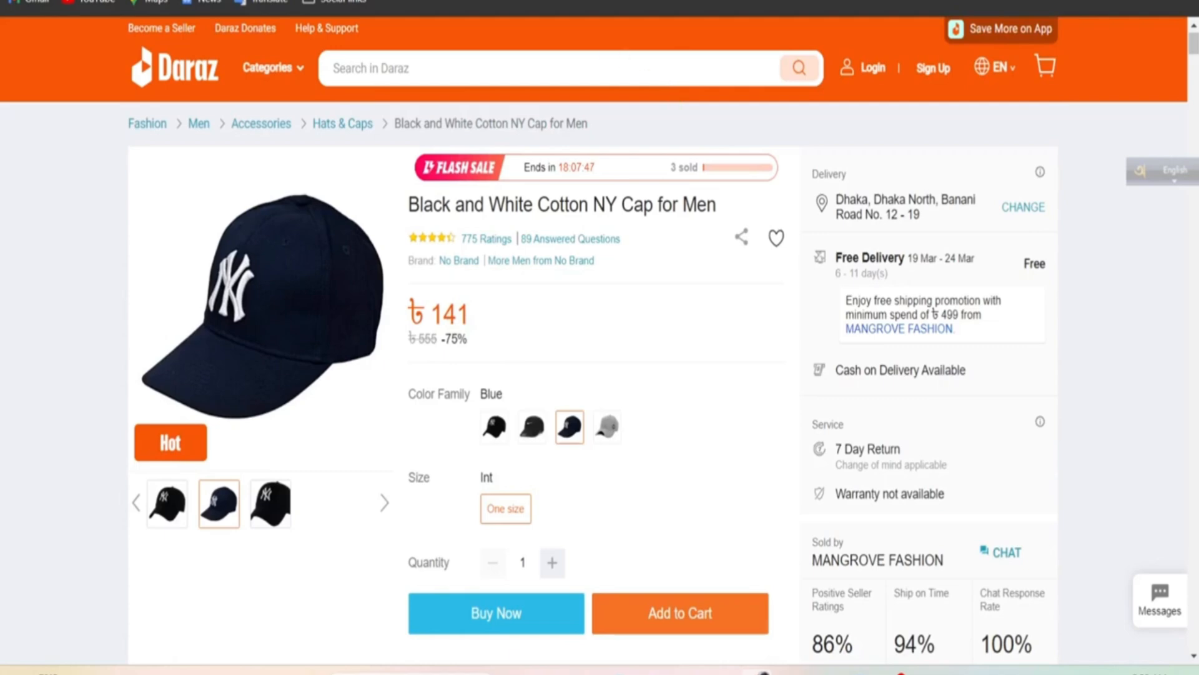
click(519, 2)
click(487, 374)
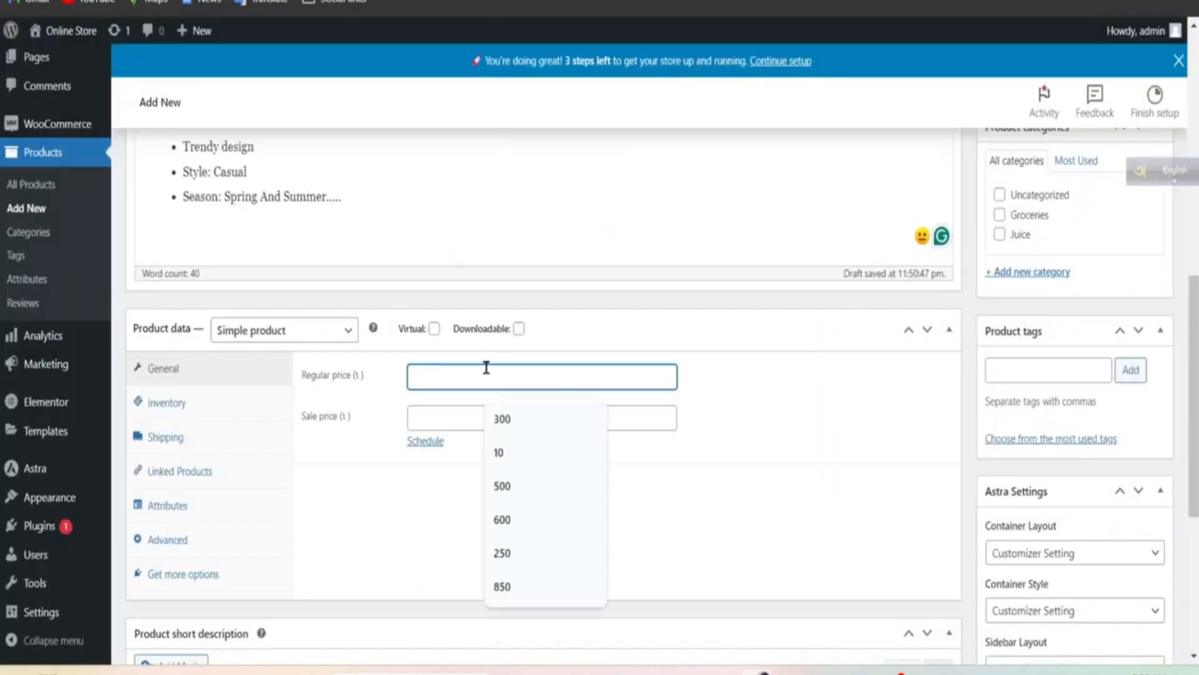
text(555)
click(474, 421)
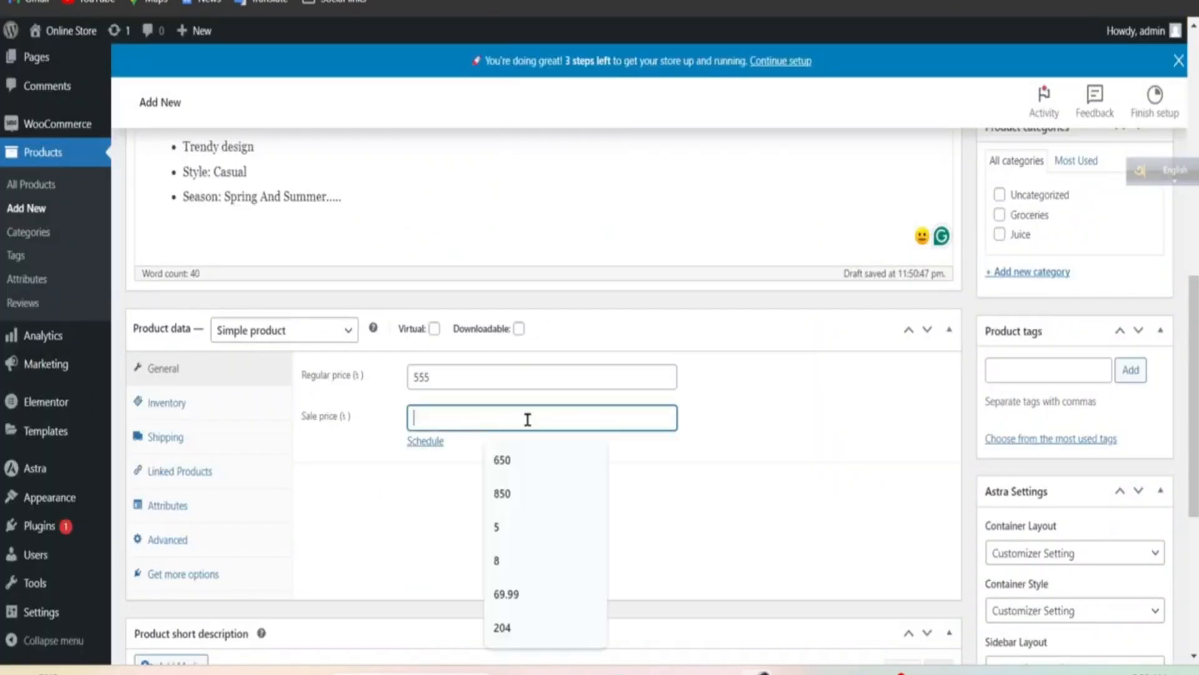
text(14)
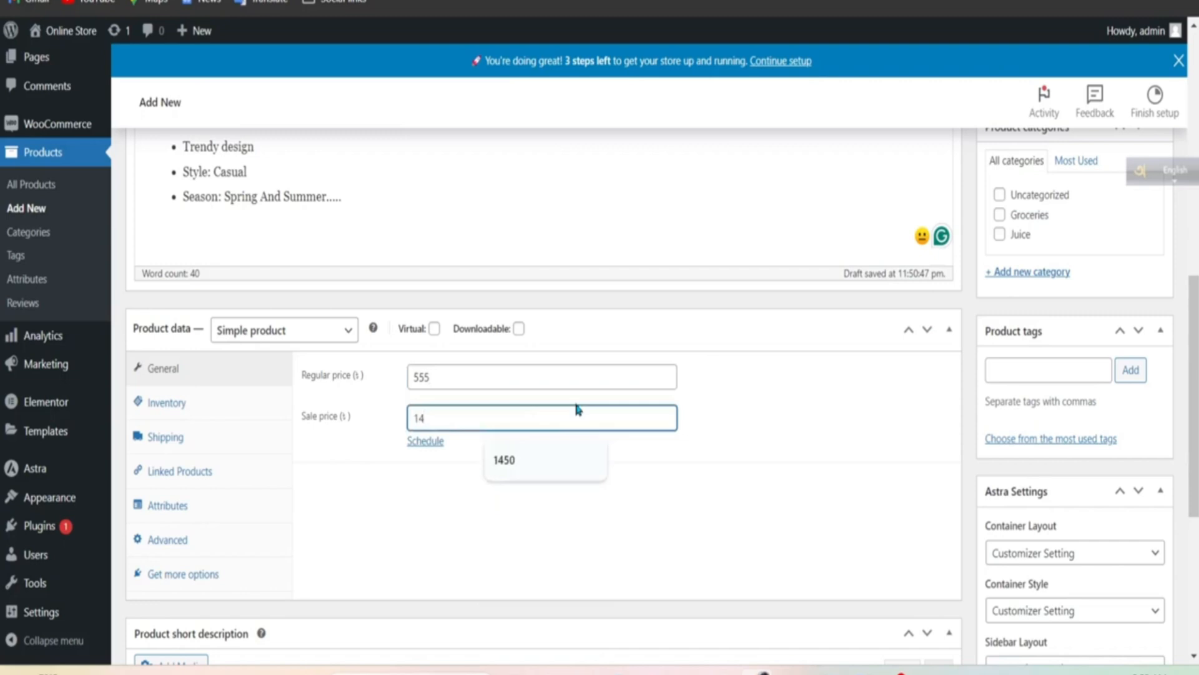
text(1)
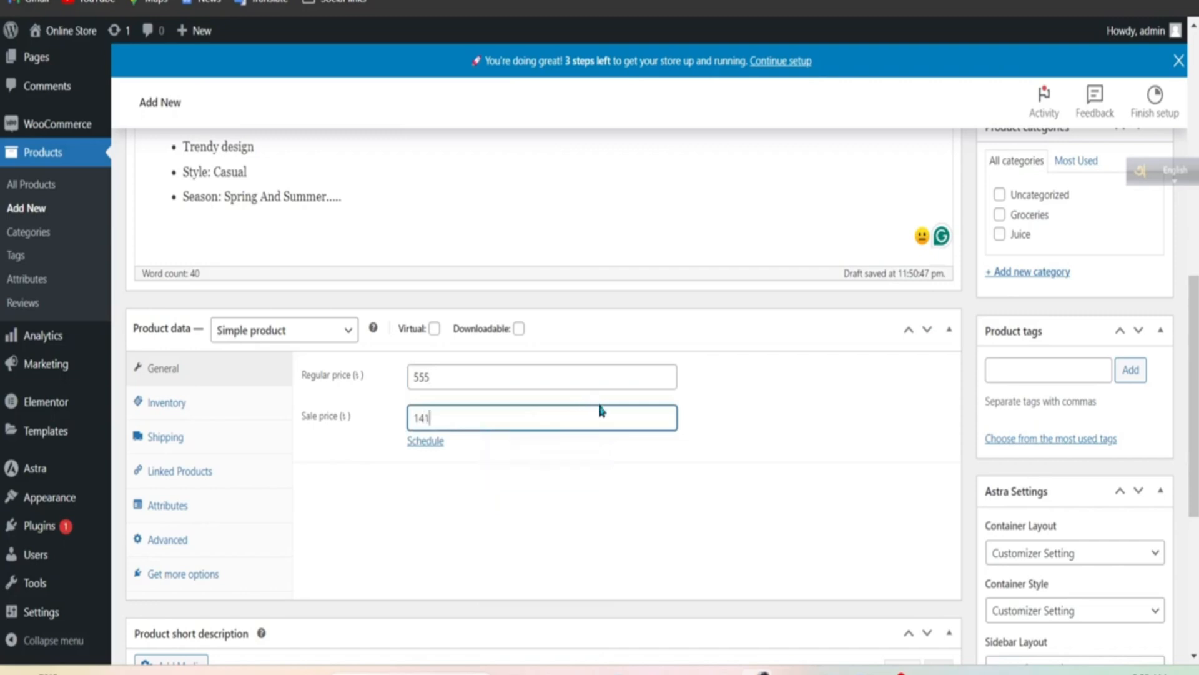
Schedule the sale price to run from 2024-03-13 to 2024-03-31.
click(443, 443)
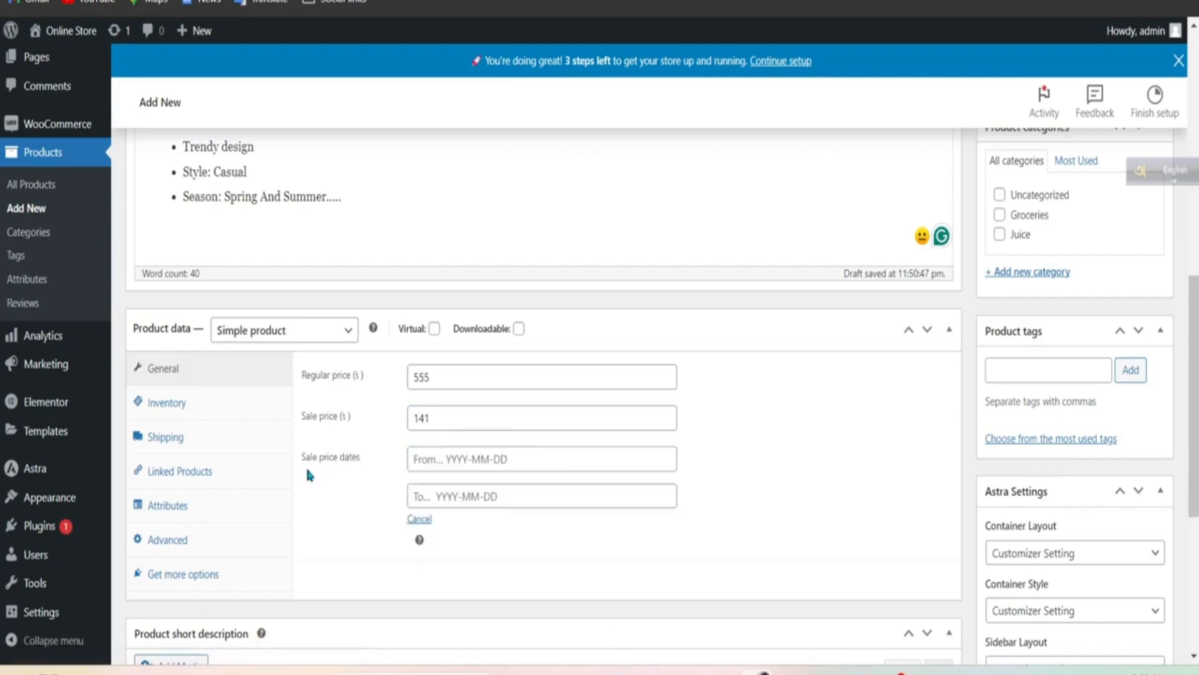
click(493, 457)
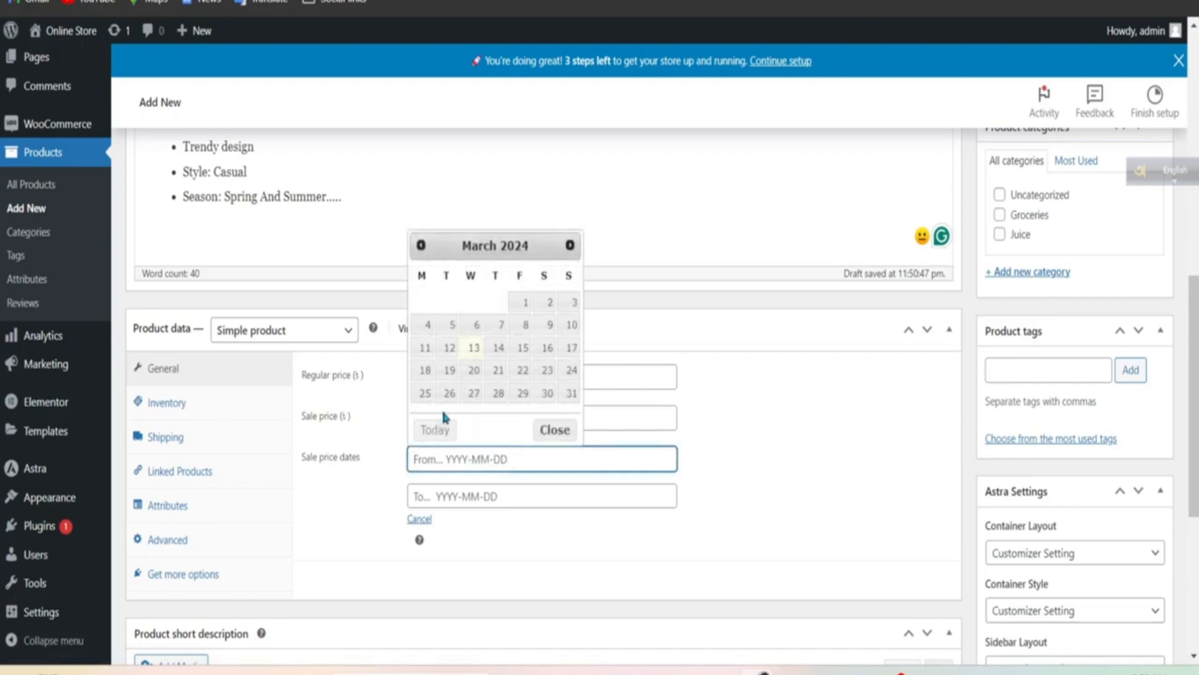
click(474, 347)
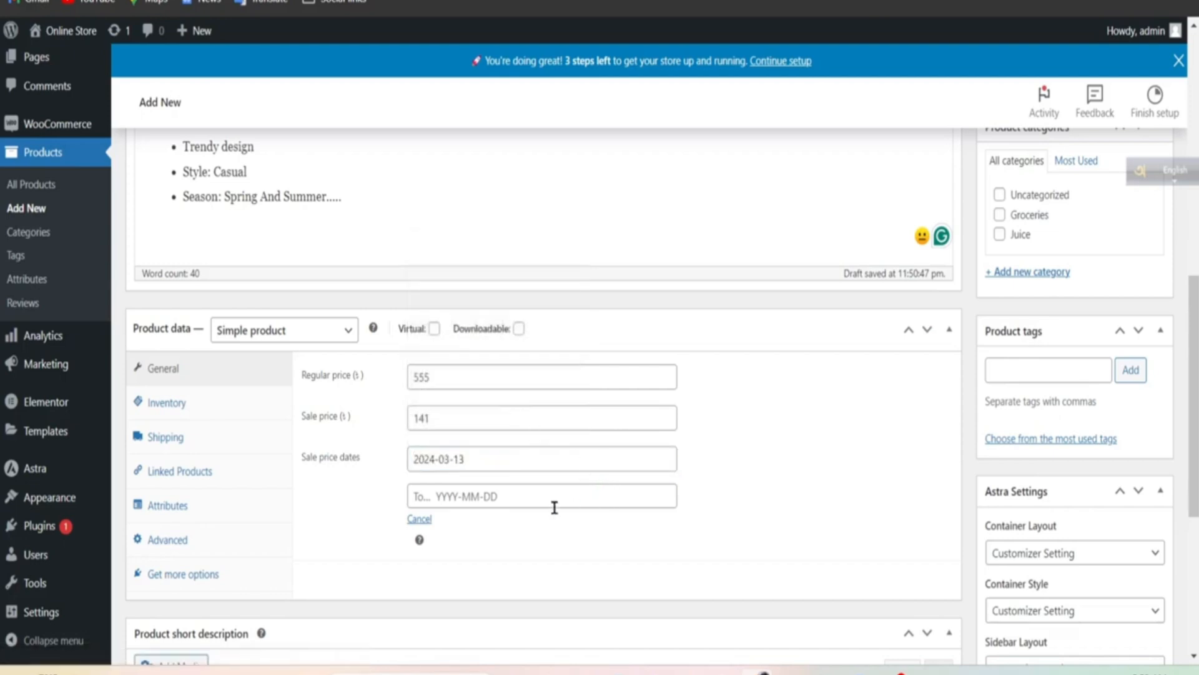
click(504, 496)
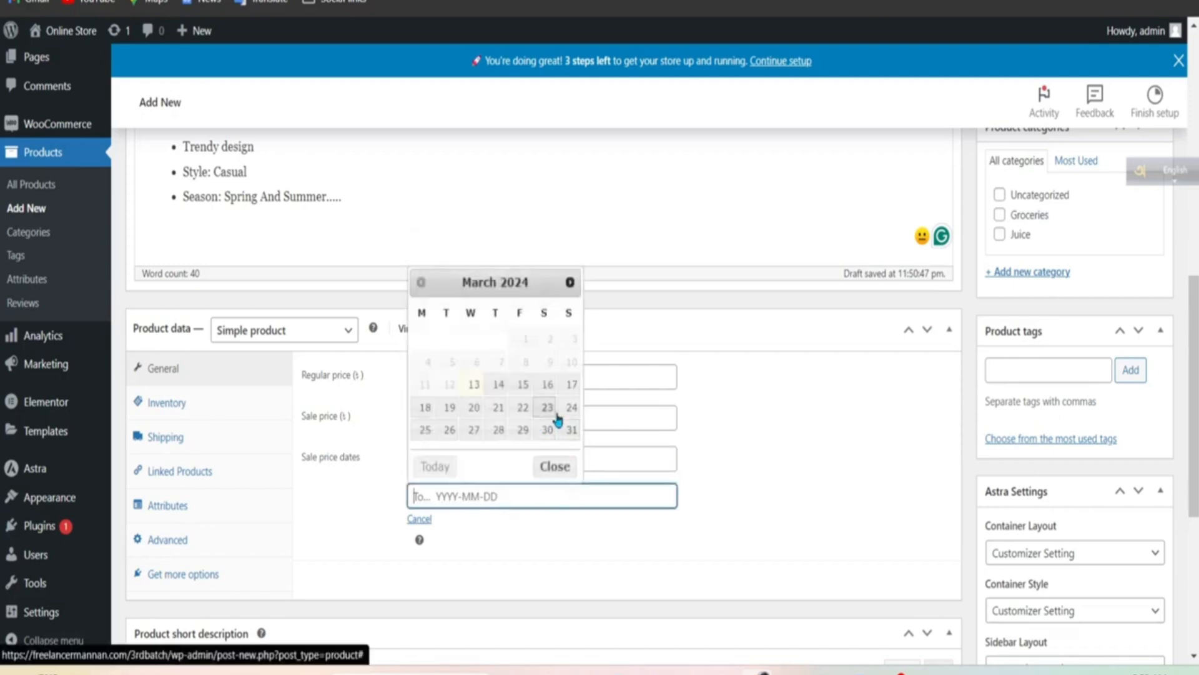
click(571, 430)
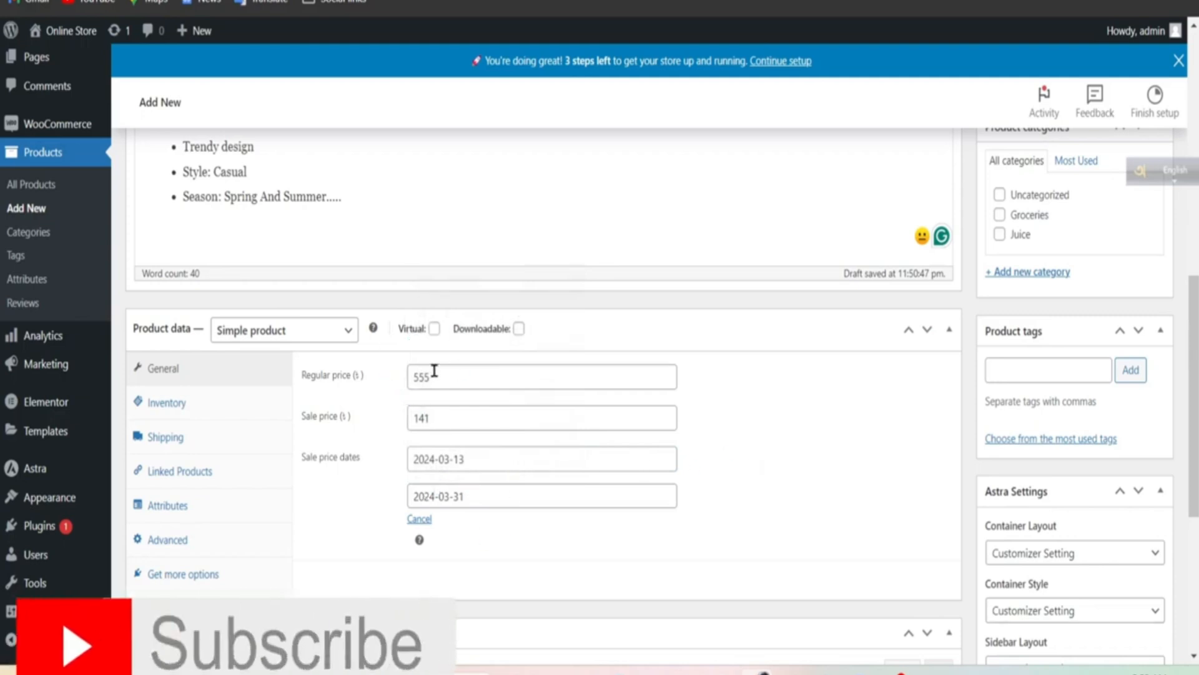
Set the product's SKU to DR12341 in the inventory settings.
click(168, 404)
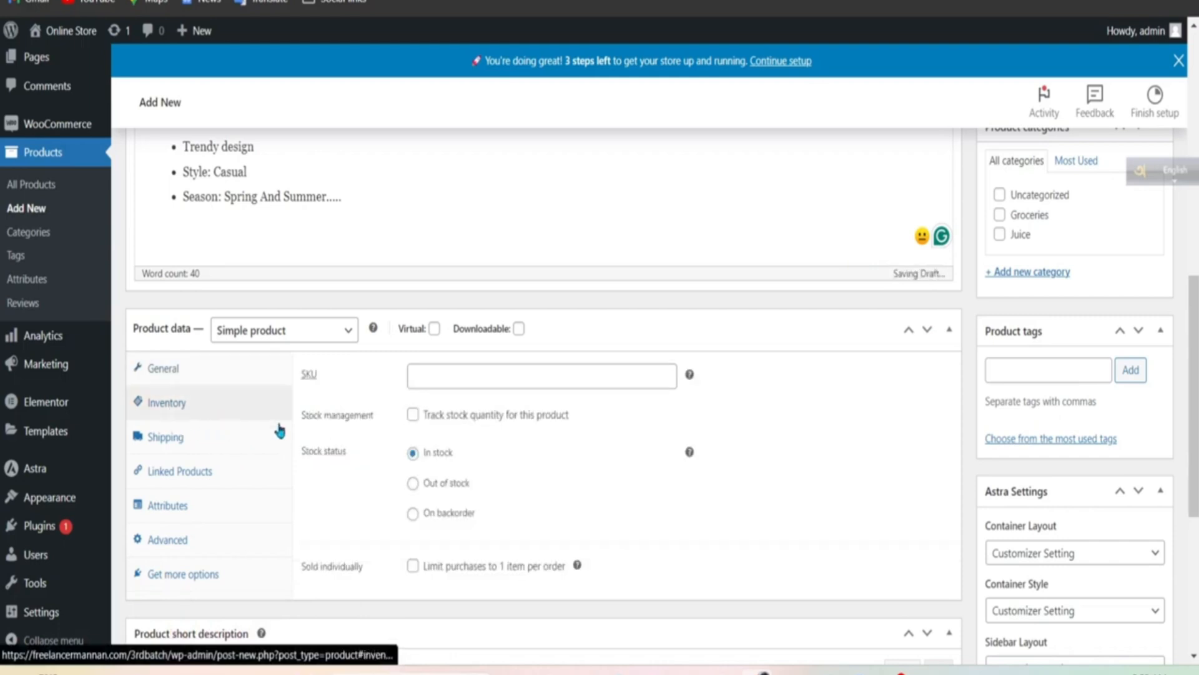
click(427, 384)
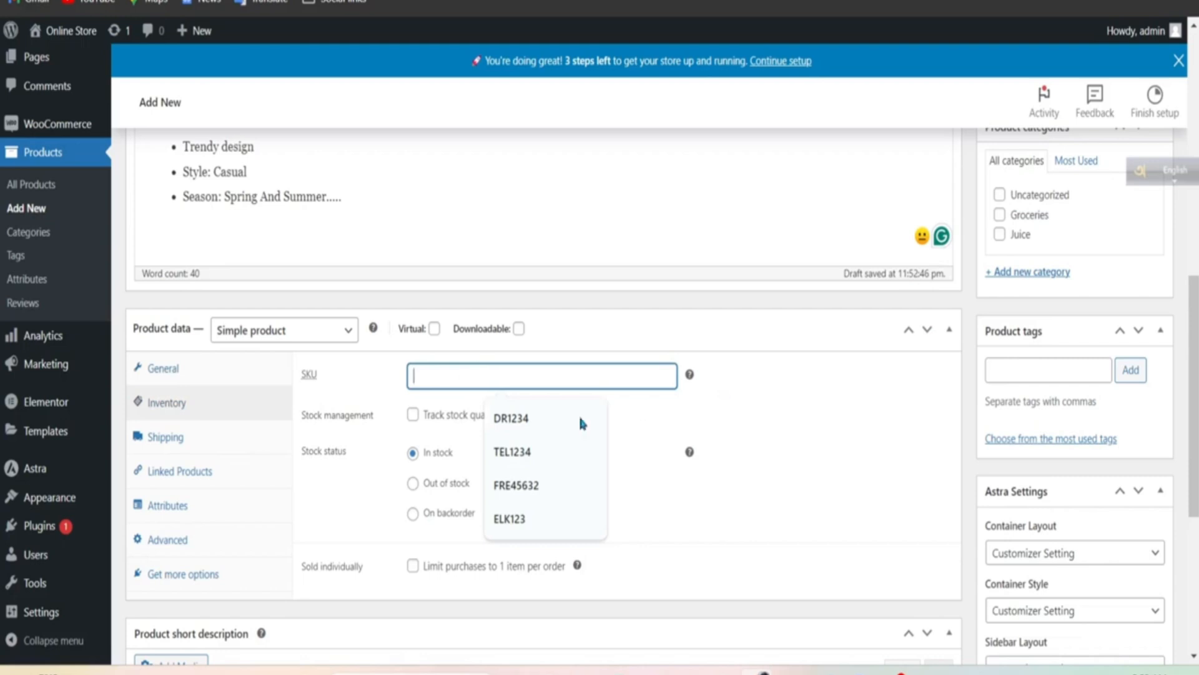
click(537, 420)
click(778, 412)
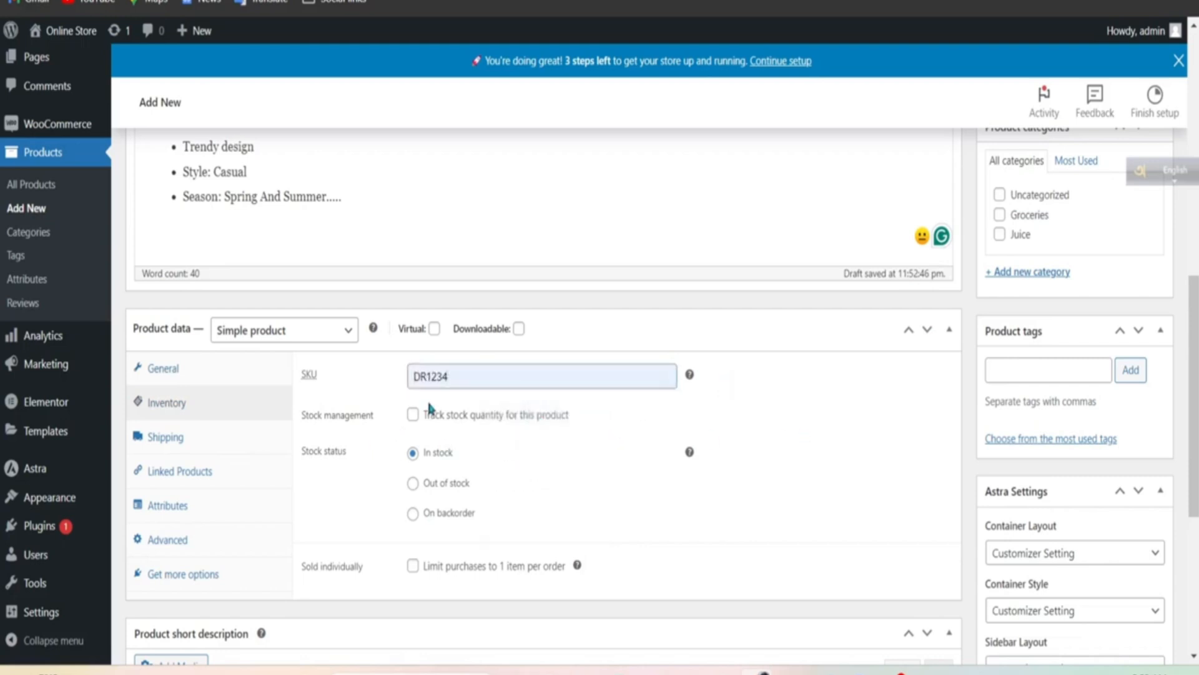
click(479, 387)
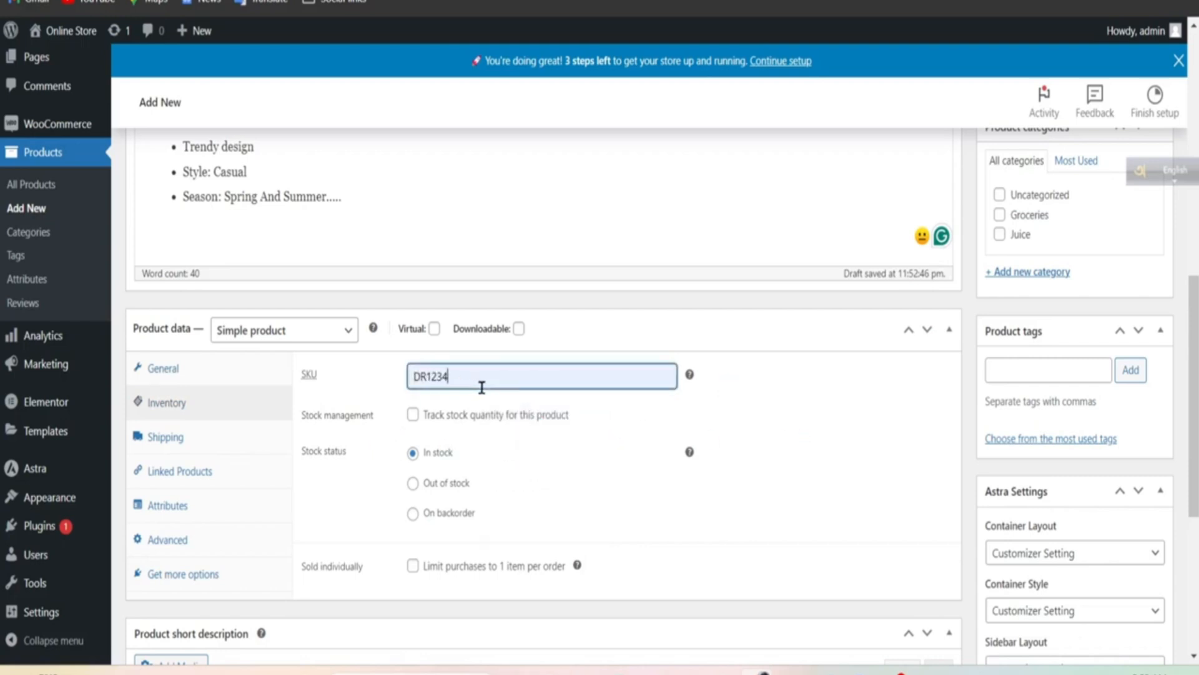
text(1)
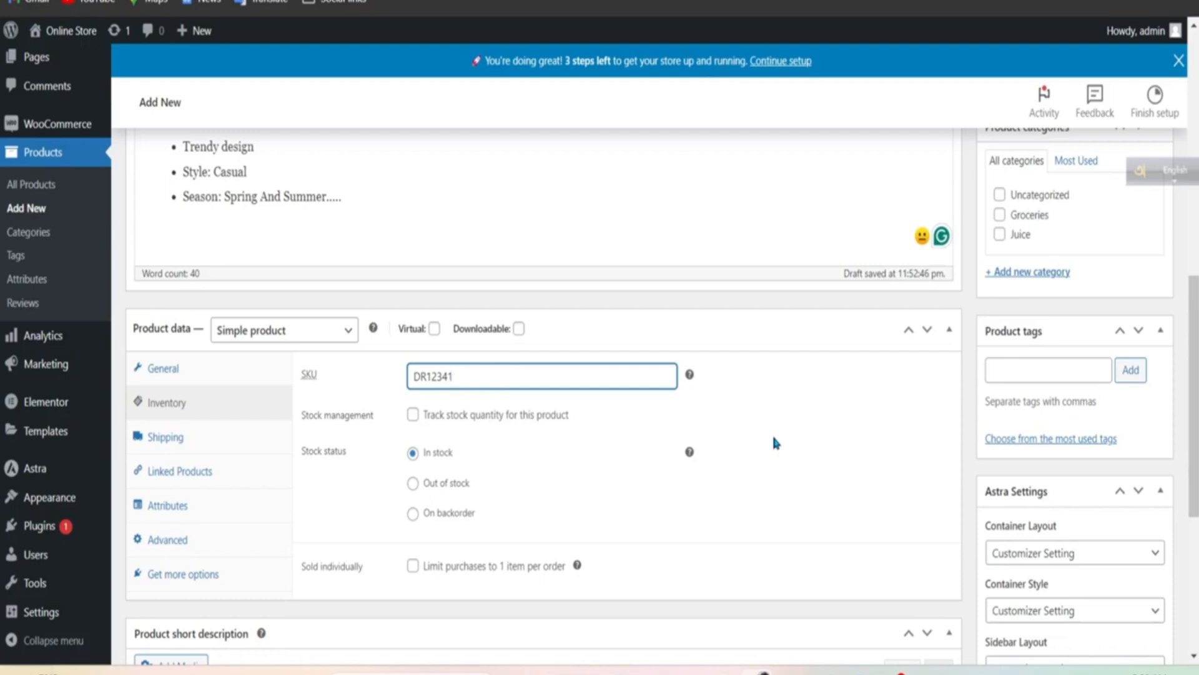
Enable stock quantity tracking for the product and set the stock quantity to 50.
click(412, 414)
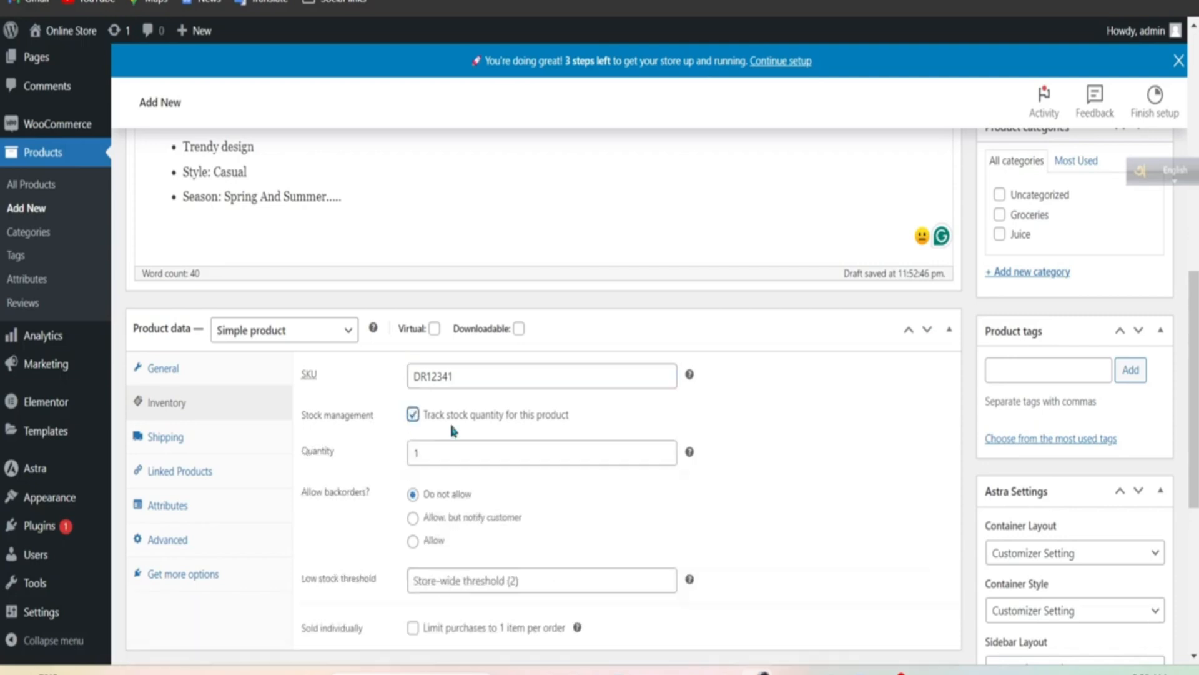
key(Tab)
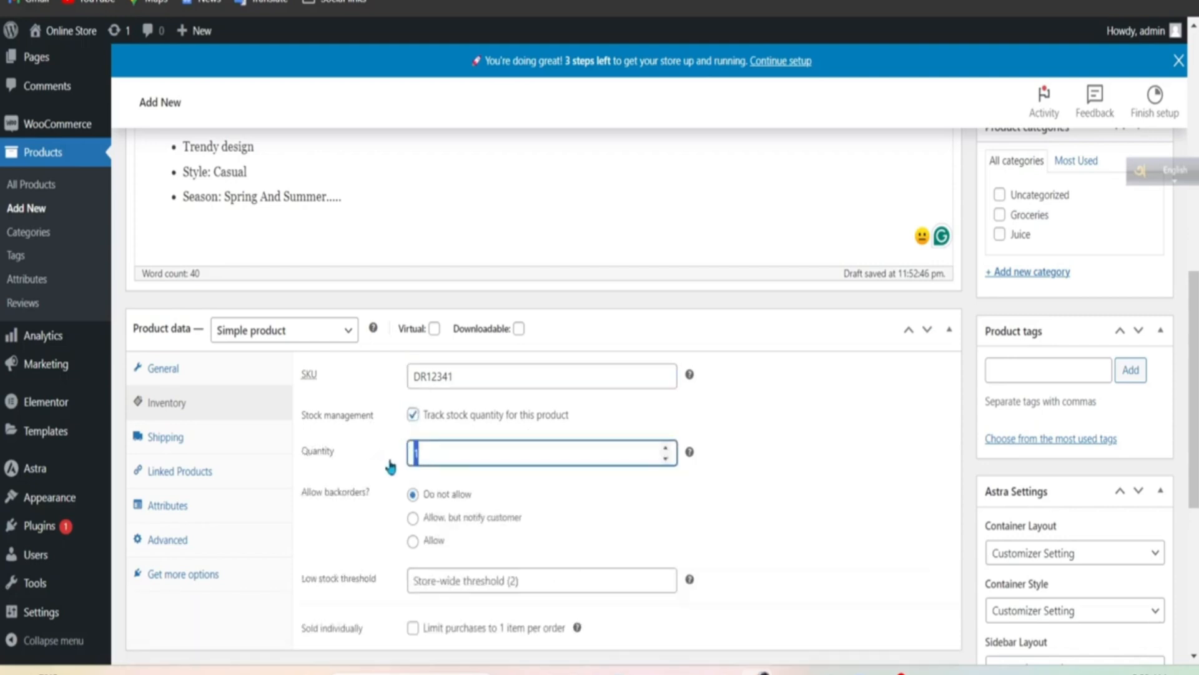
text(50)
Review the product's shipping settings and the upsells and cross-sells options for linked products.
click(167, 439)
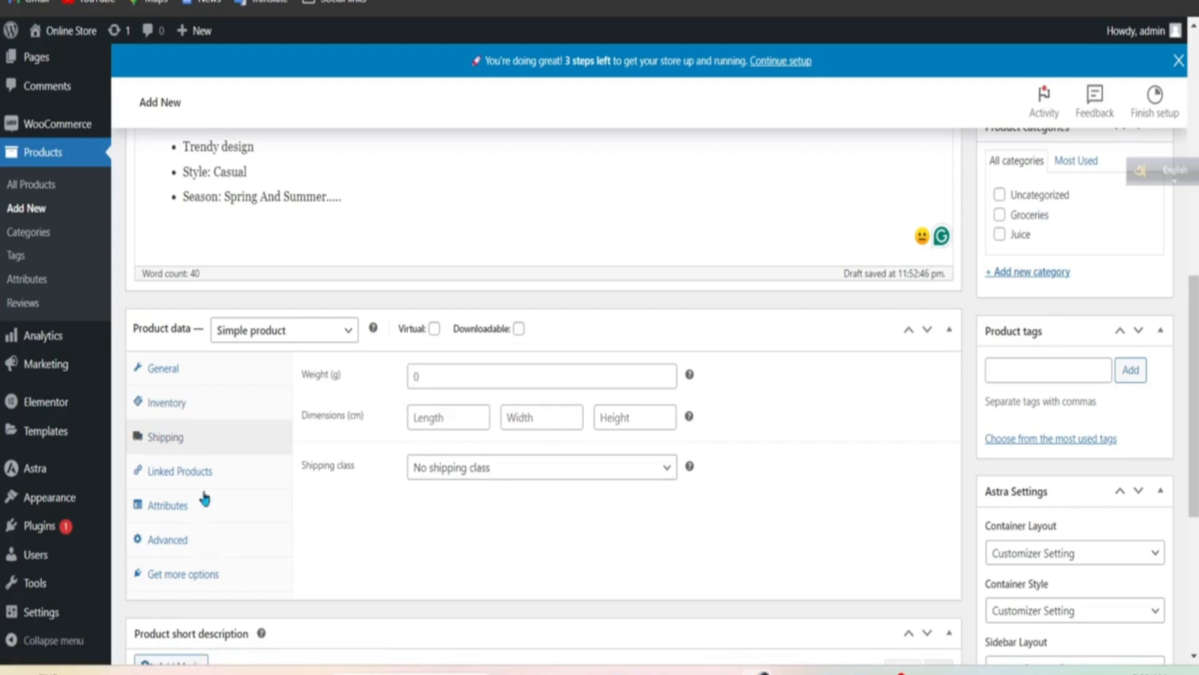
click(192, 473)
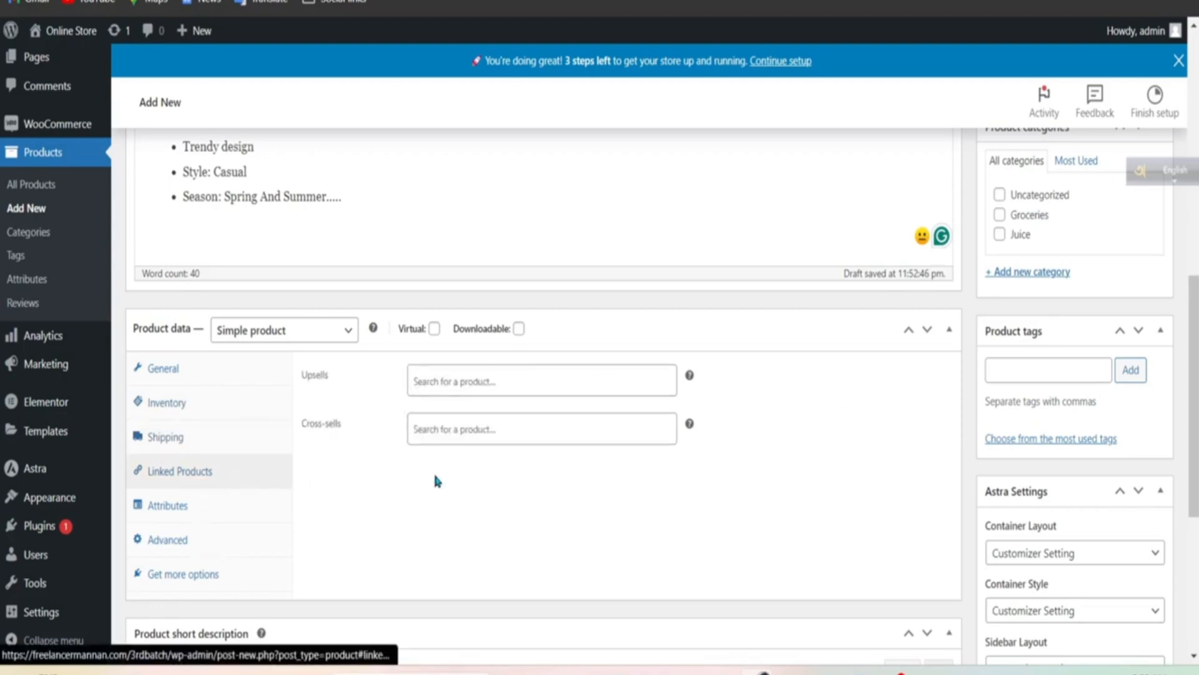
click(496, 383)
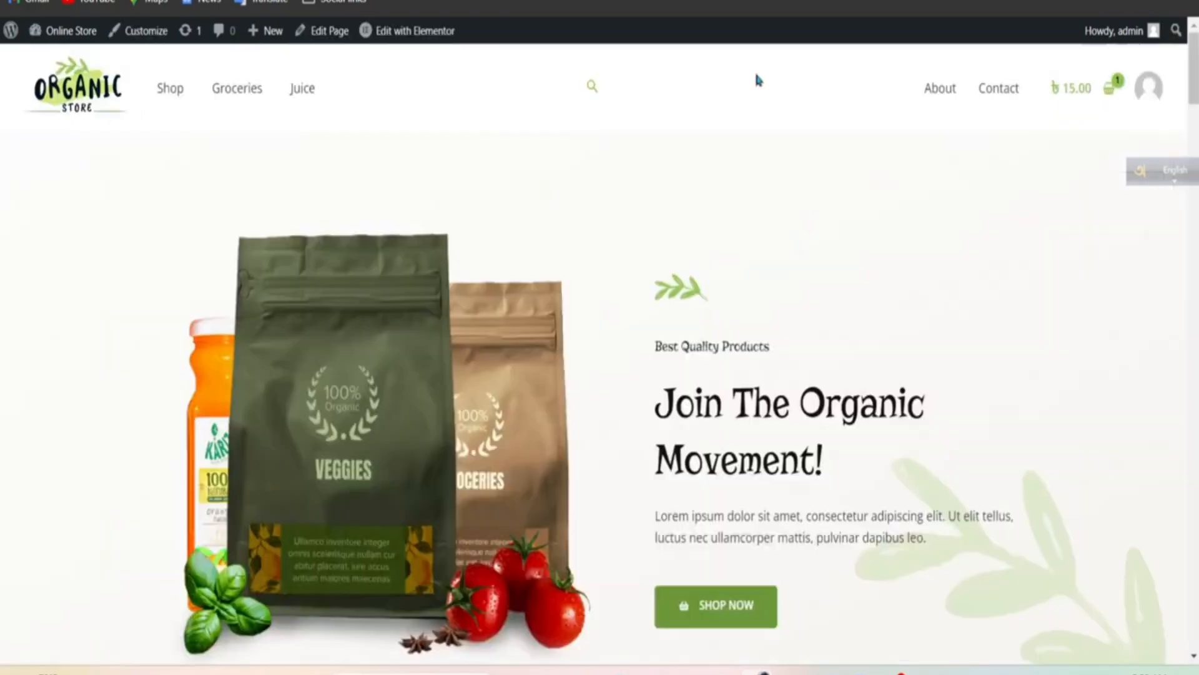
Check the storefront's best-selling products and add Hand Sanitizer and Handpicked Red Chillies as upsells in the cap's linked products.
scroll(629, 312, down, 12)
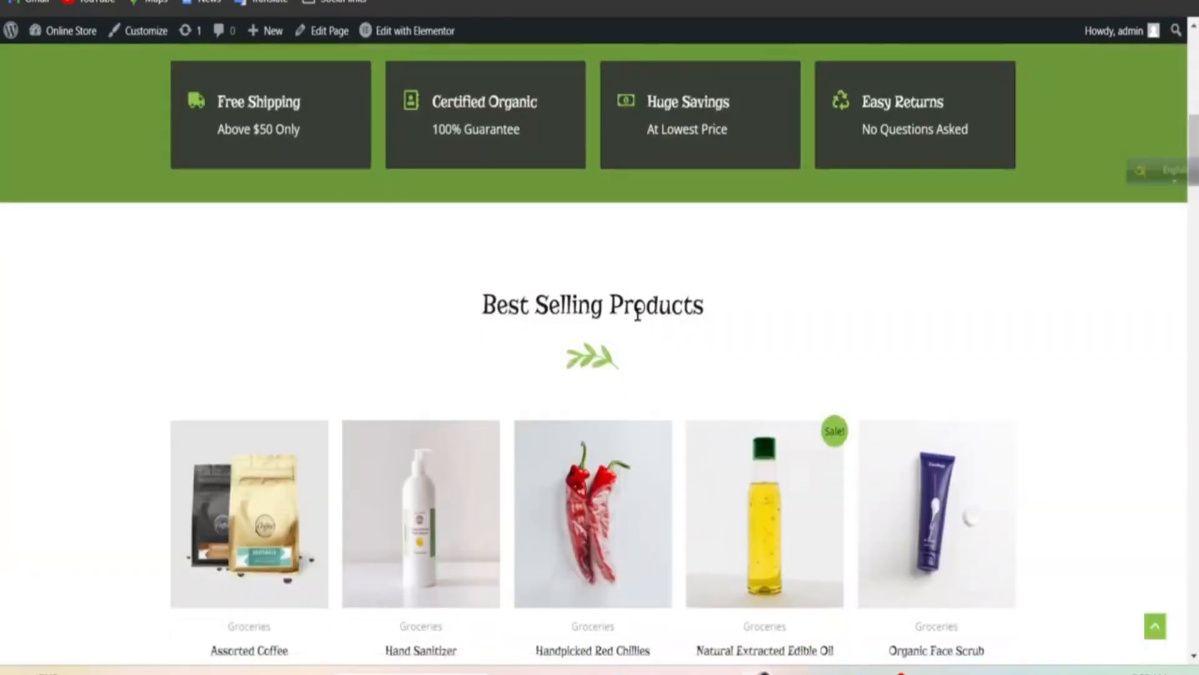
scroll(638, 311, down, 5)
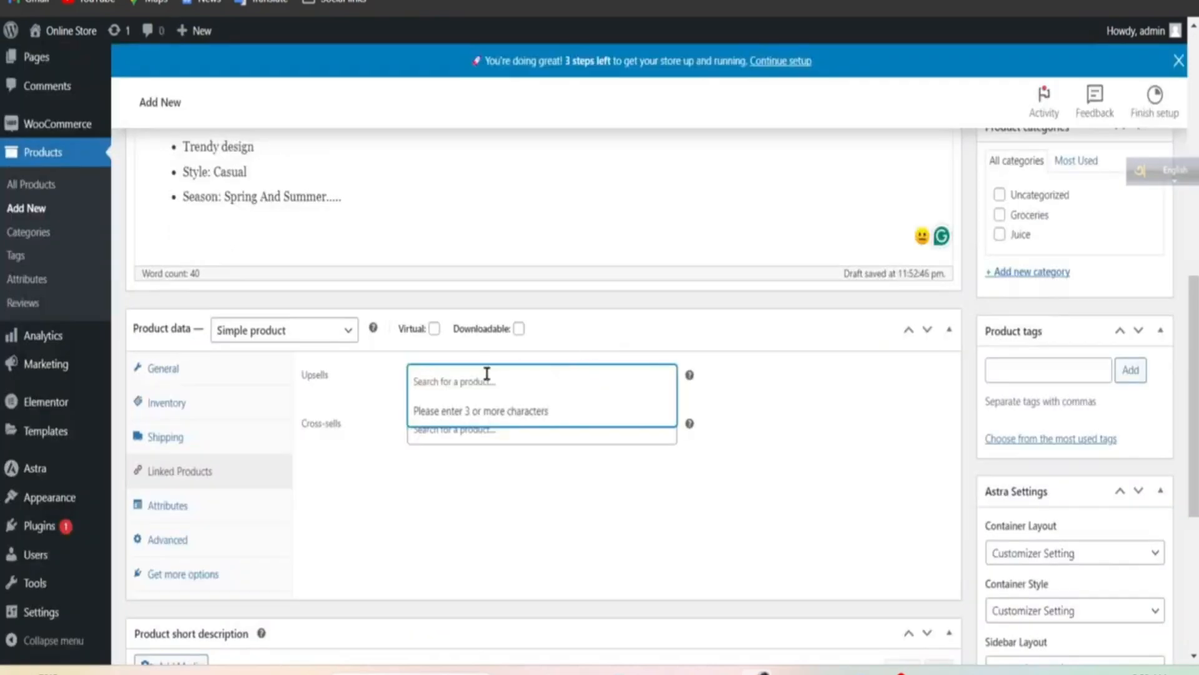
click(476, 379)
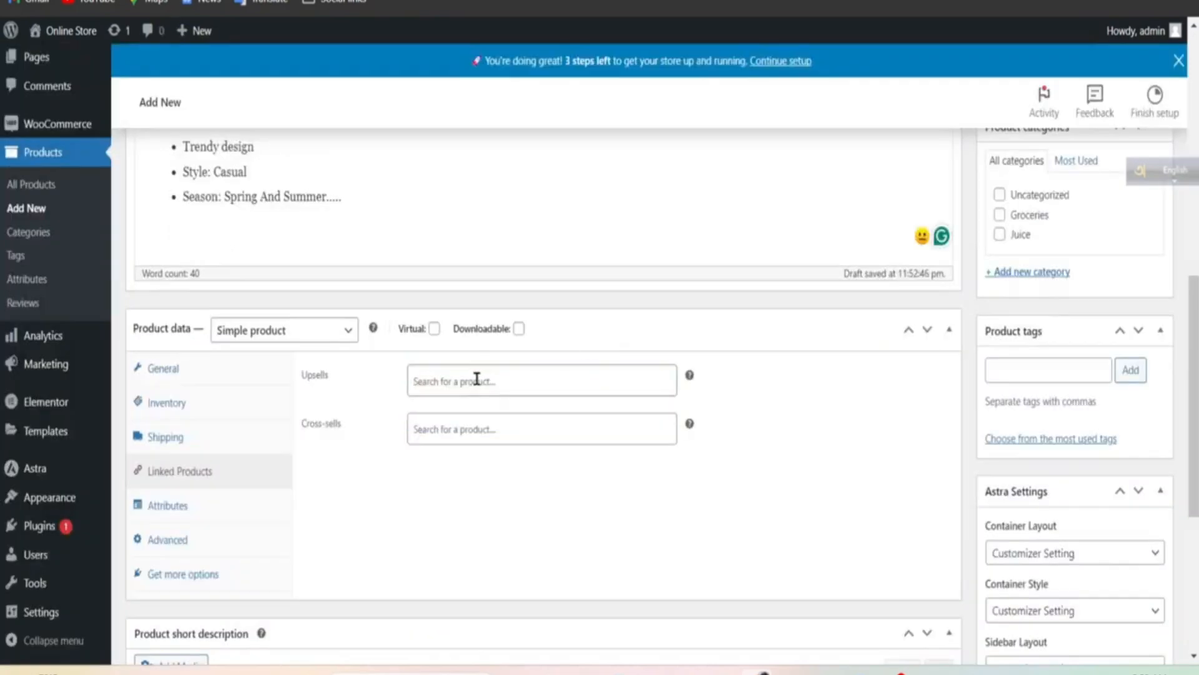
click(476, 379)
text(han)
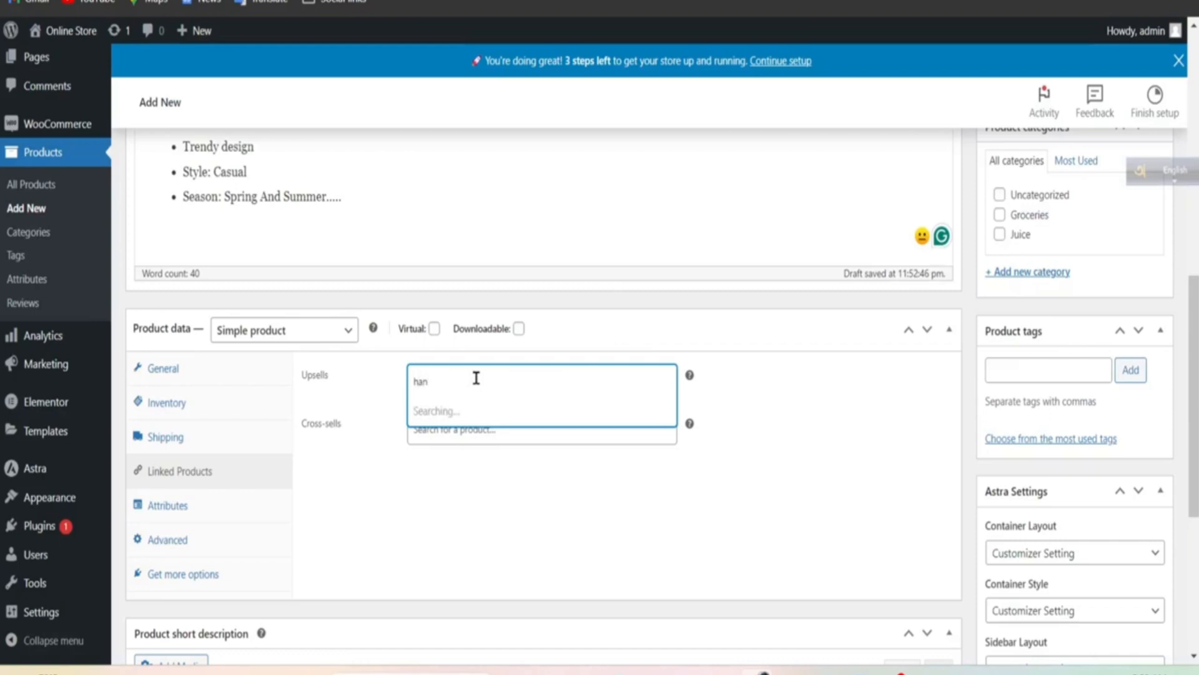
click(505, 411)
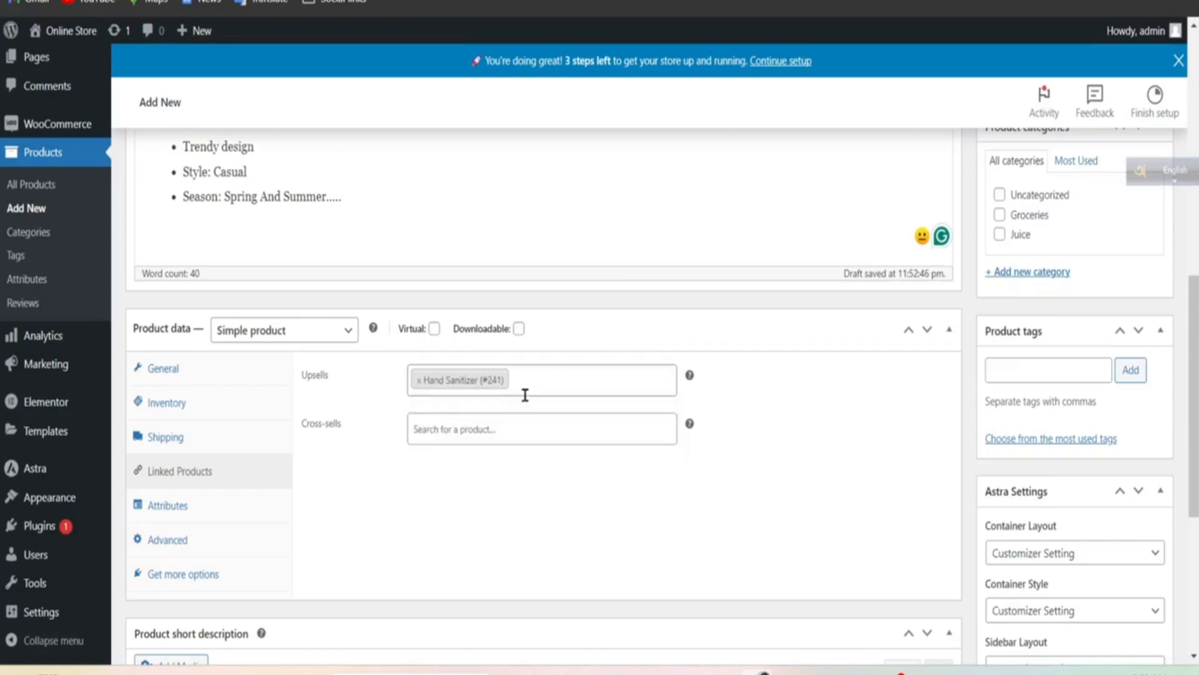
click(541, 380)
text(han)
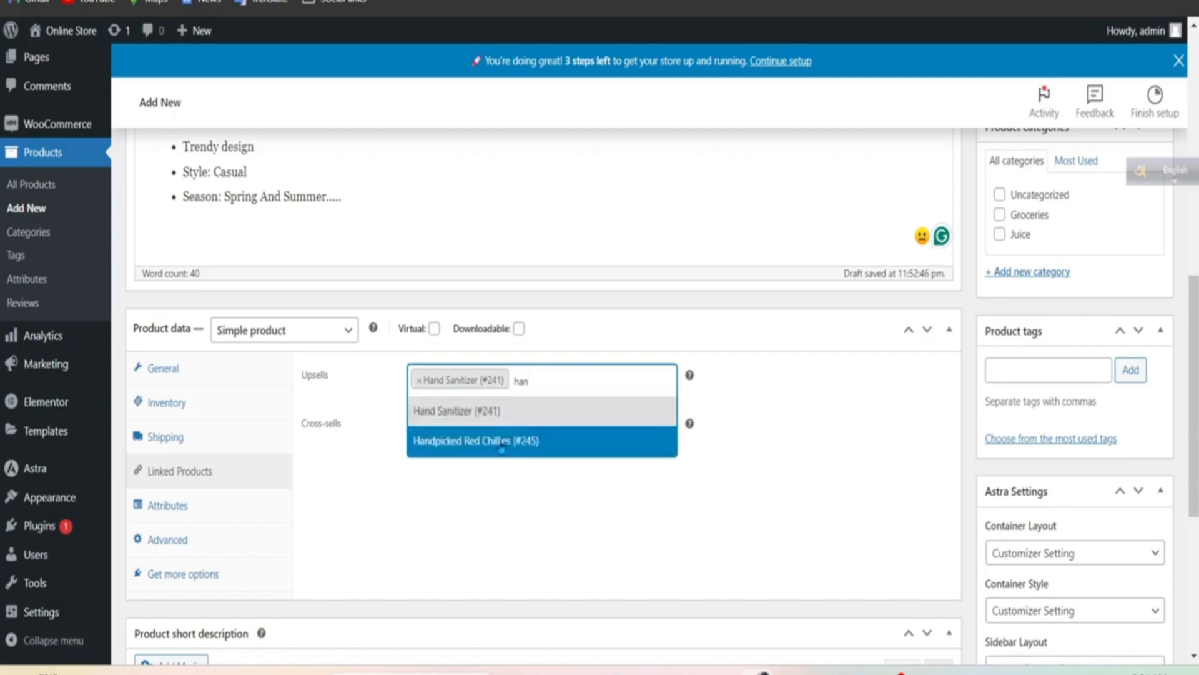
click(547, 437)
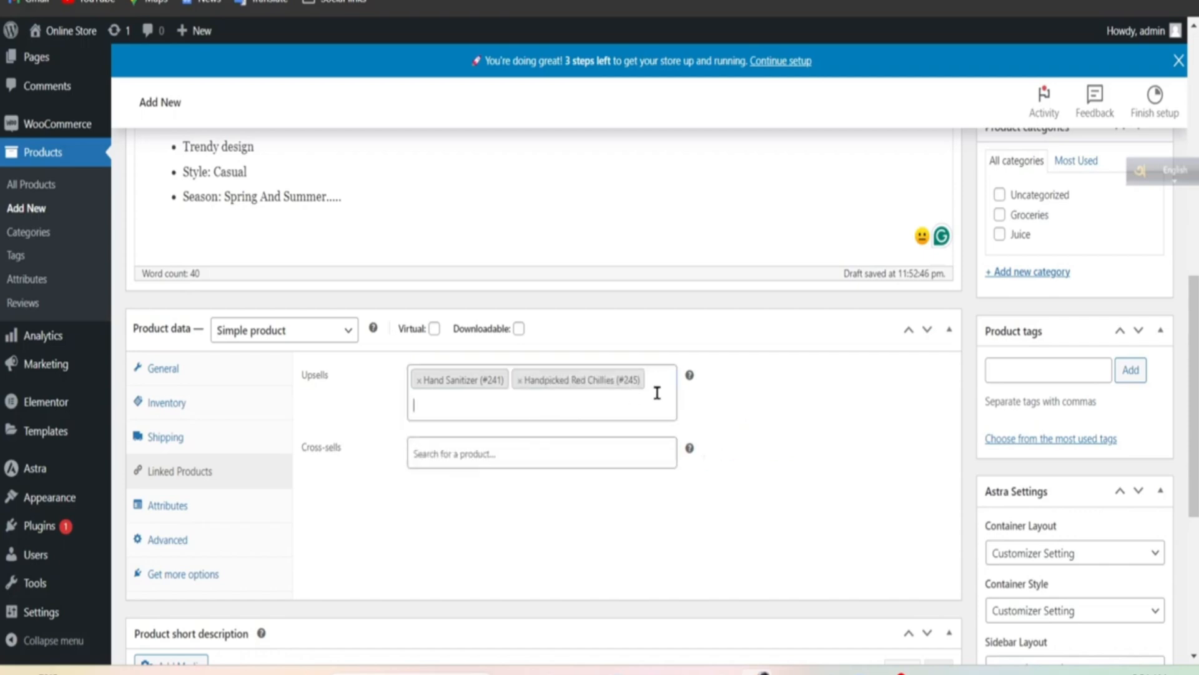
Look up another product name on the storefront and add Assorted Coffee to the product's upsells.
click(663, 1)
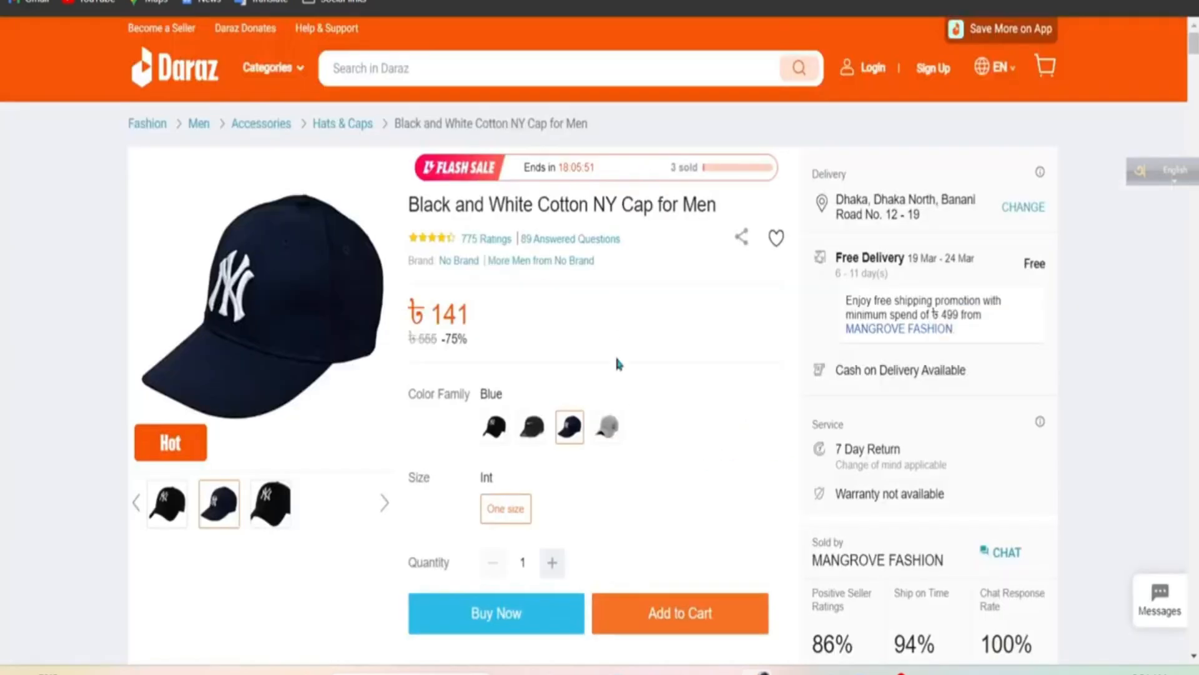
click(756, 1)
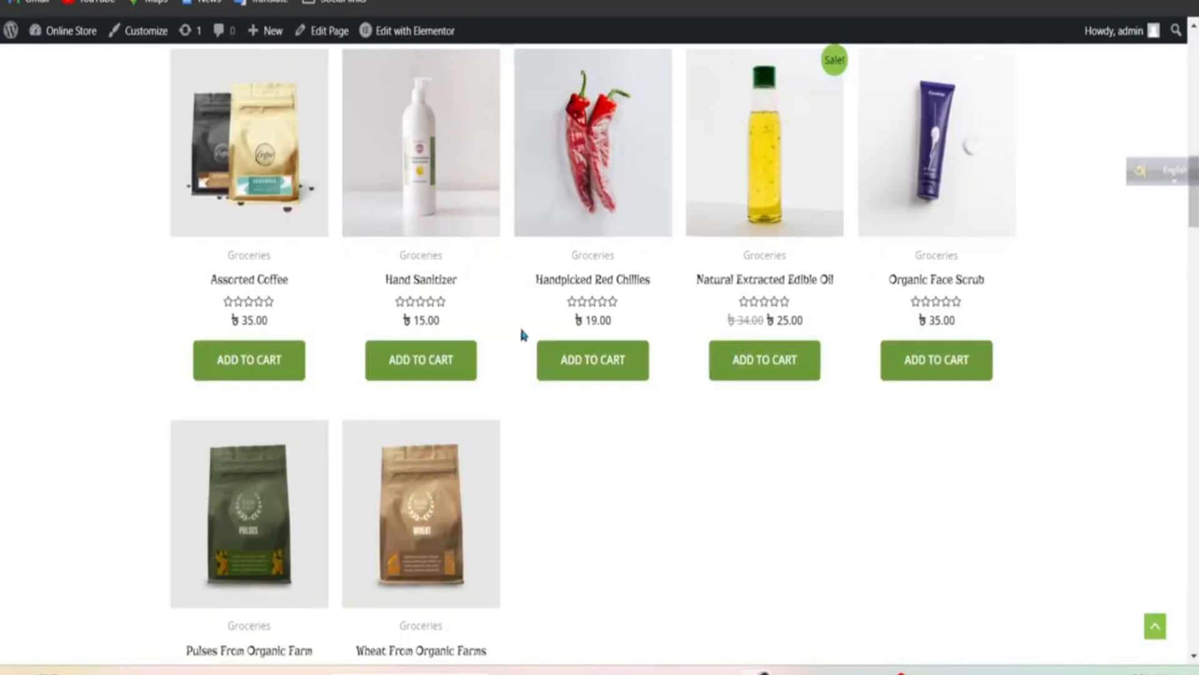
click(506, 2)
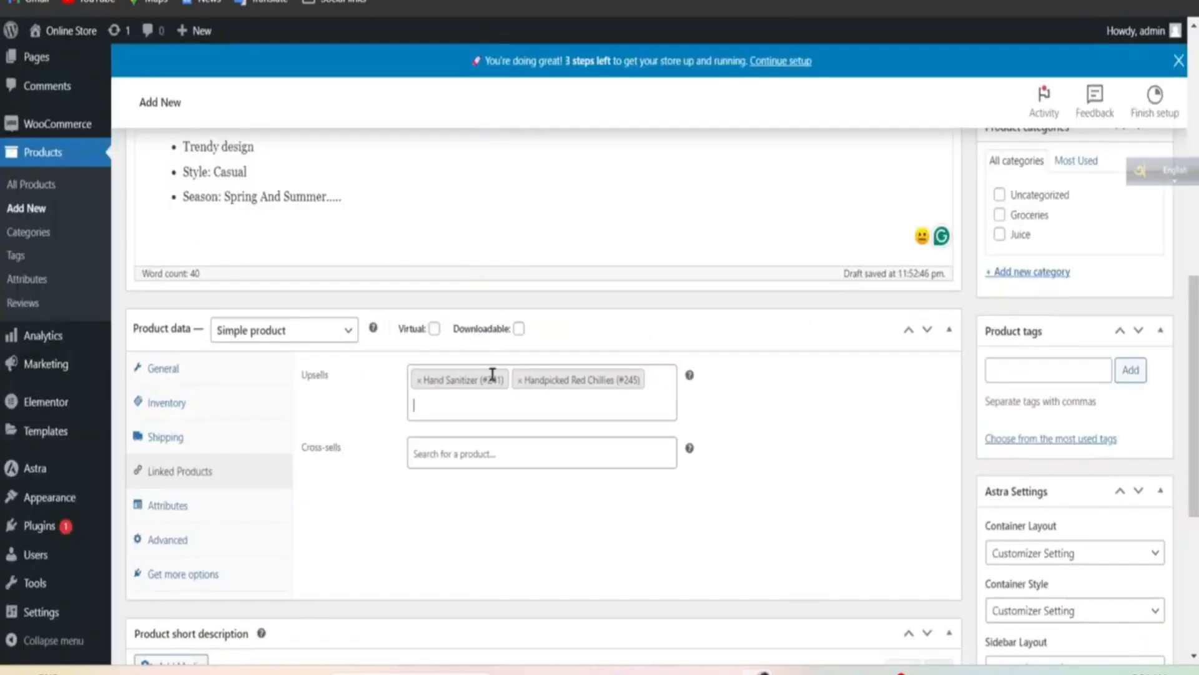
text(ass)
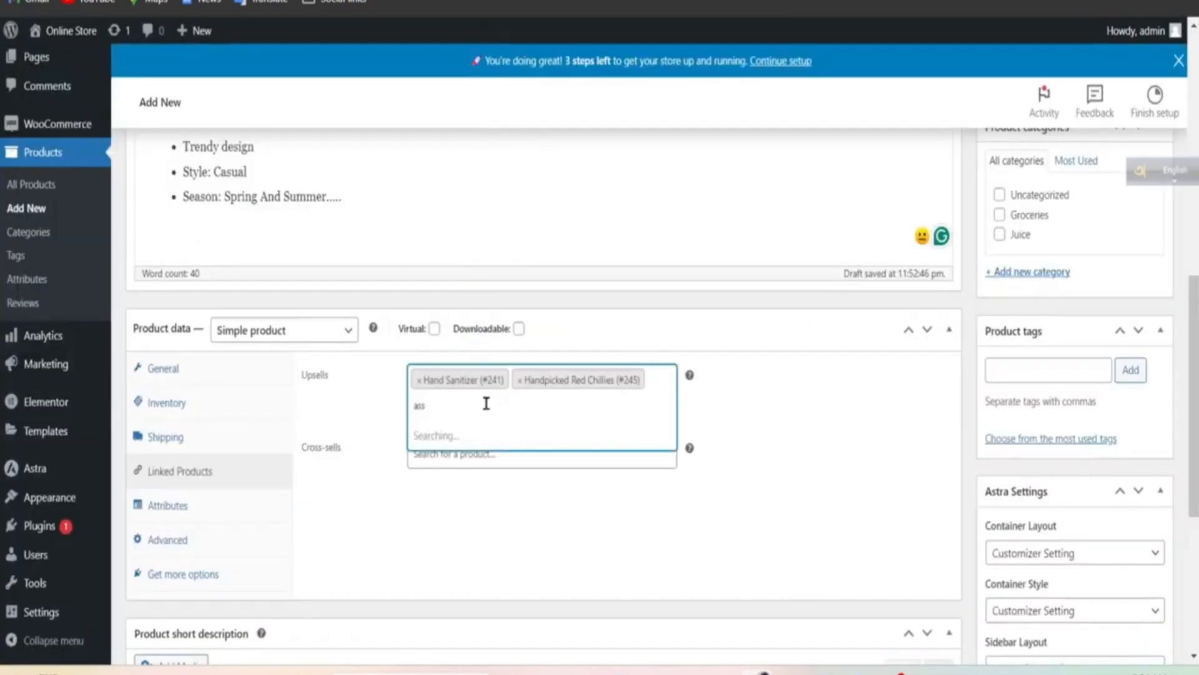
click(467, 435)
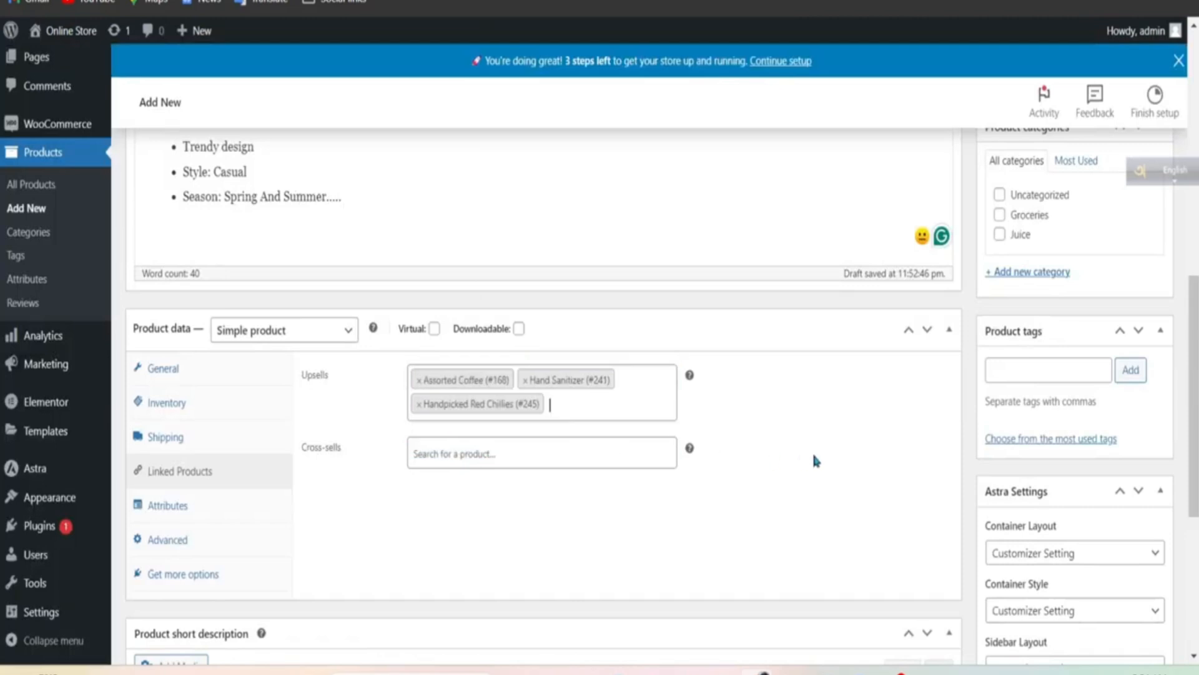
Upload the black NY cap picture d674893e2113f4dec24ab6c14cc8a7c0 from the computer and set it as the product image.
scroll(387, 441, up, 1)
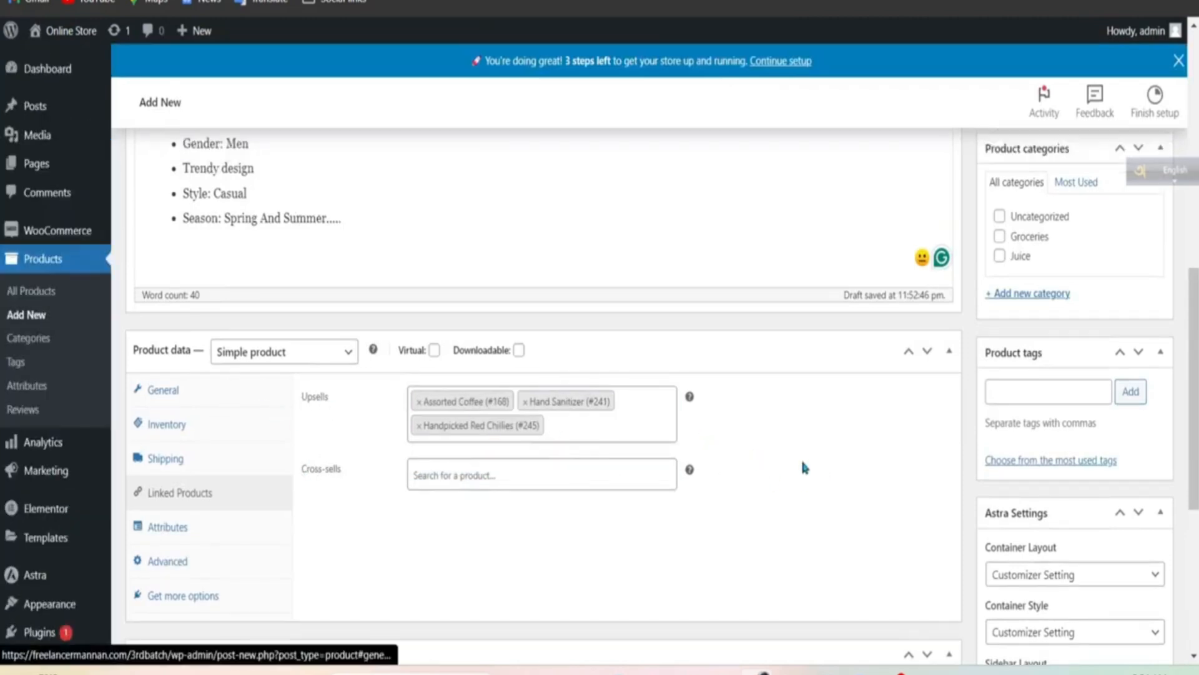
scroll(805, 467, up, 5)
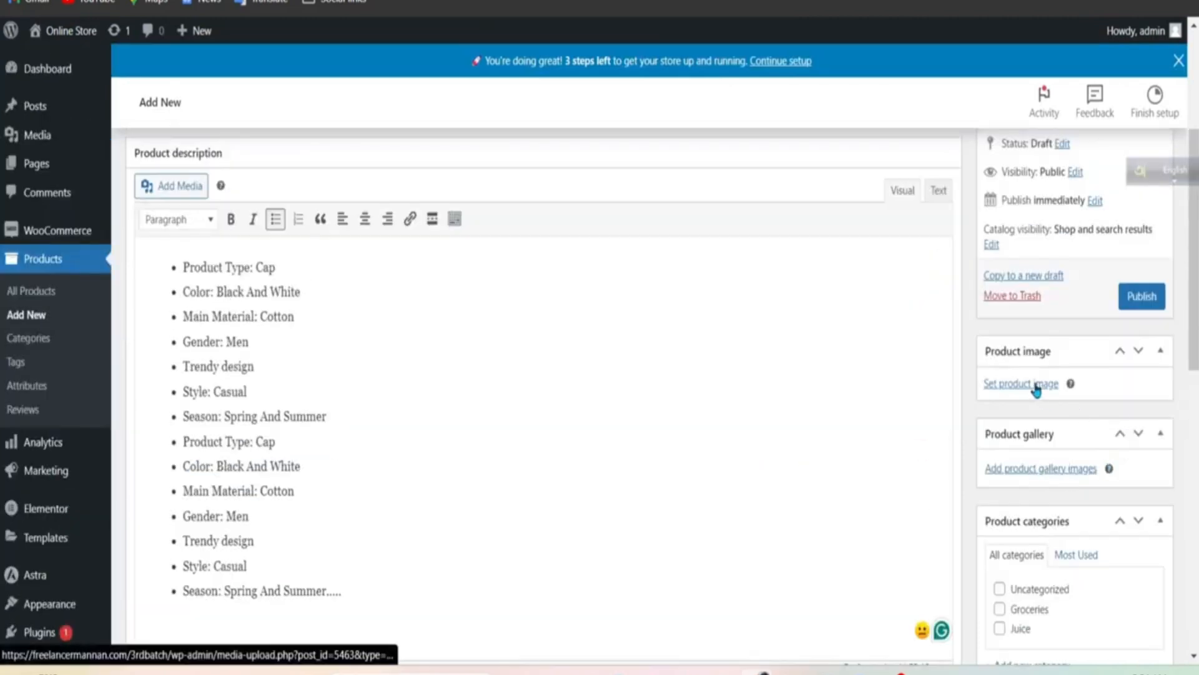
click(1036, 387)
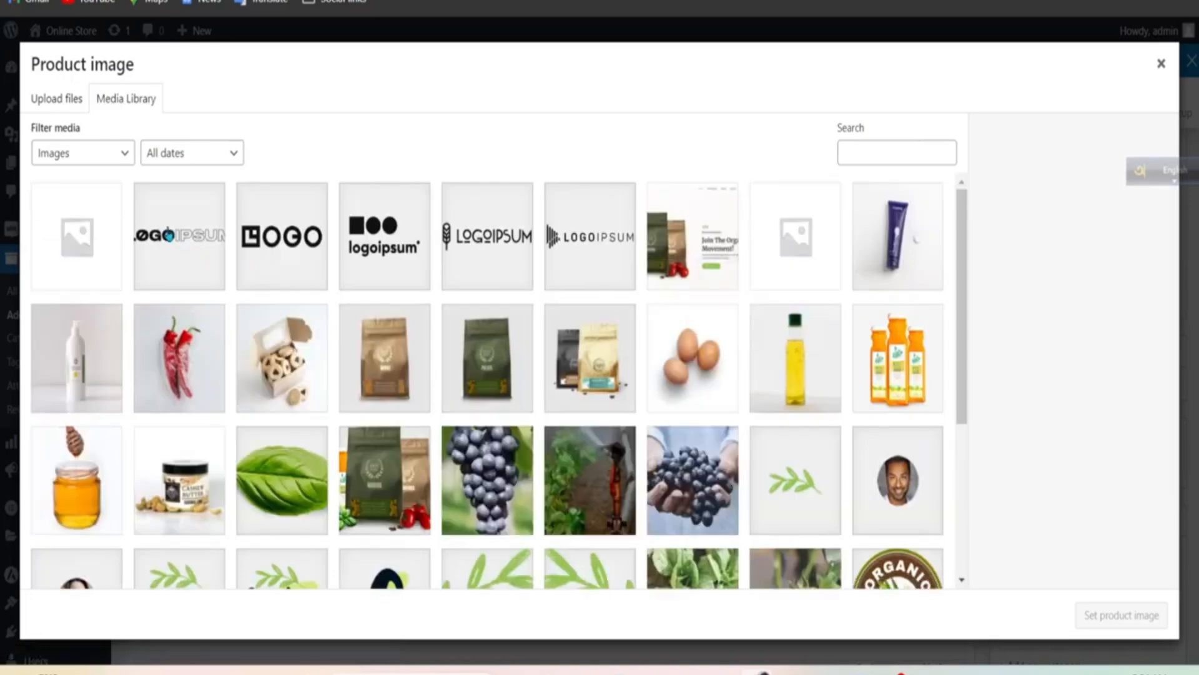
click(56, 99)
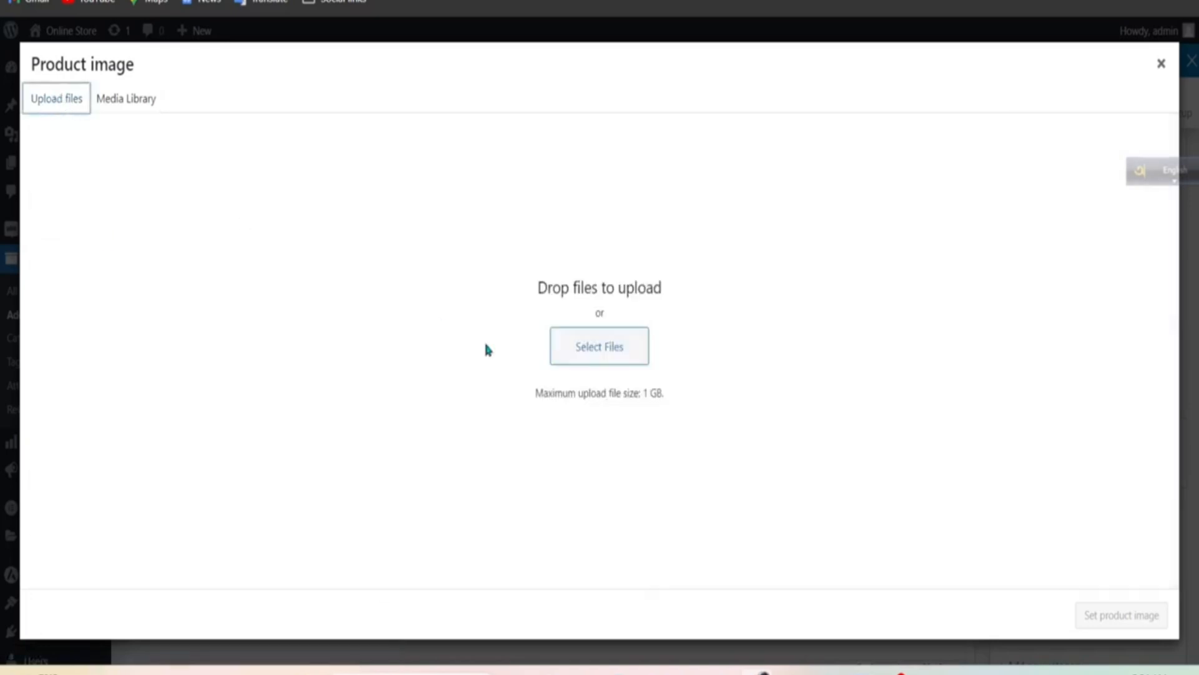
click(615, 349)
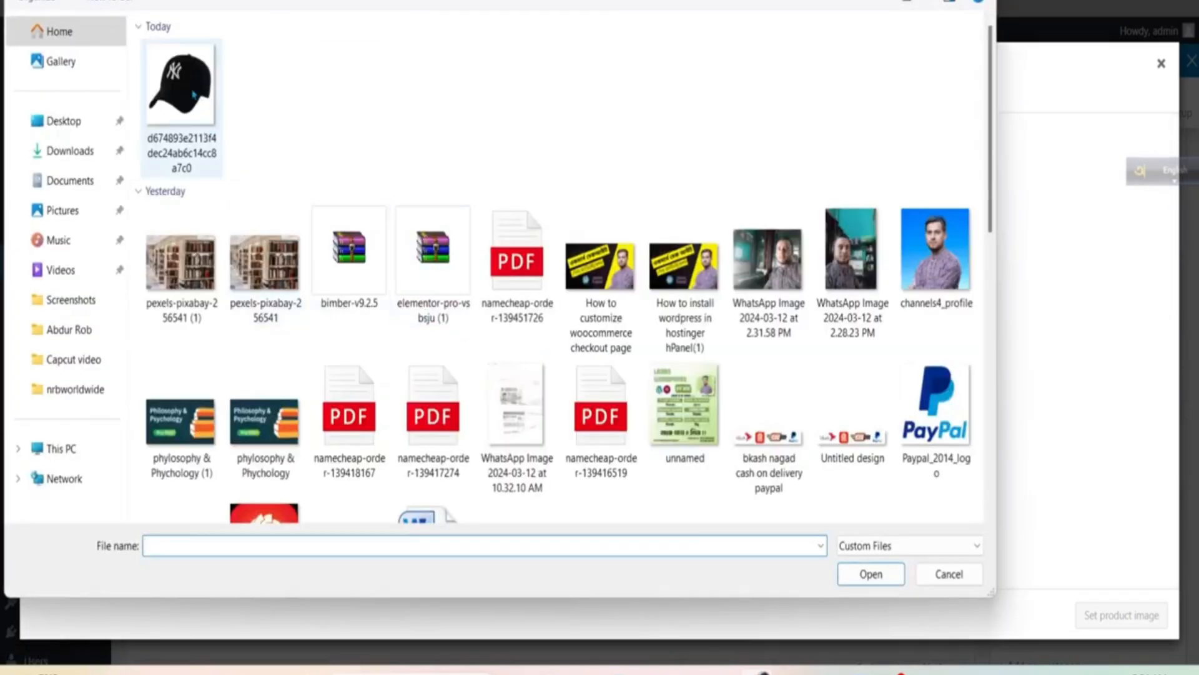
double_click(193, 94)
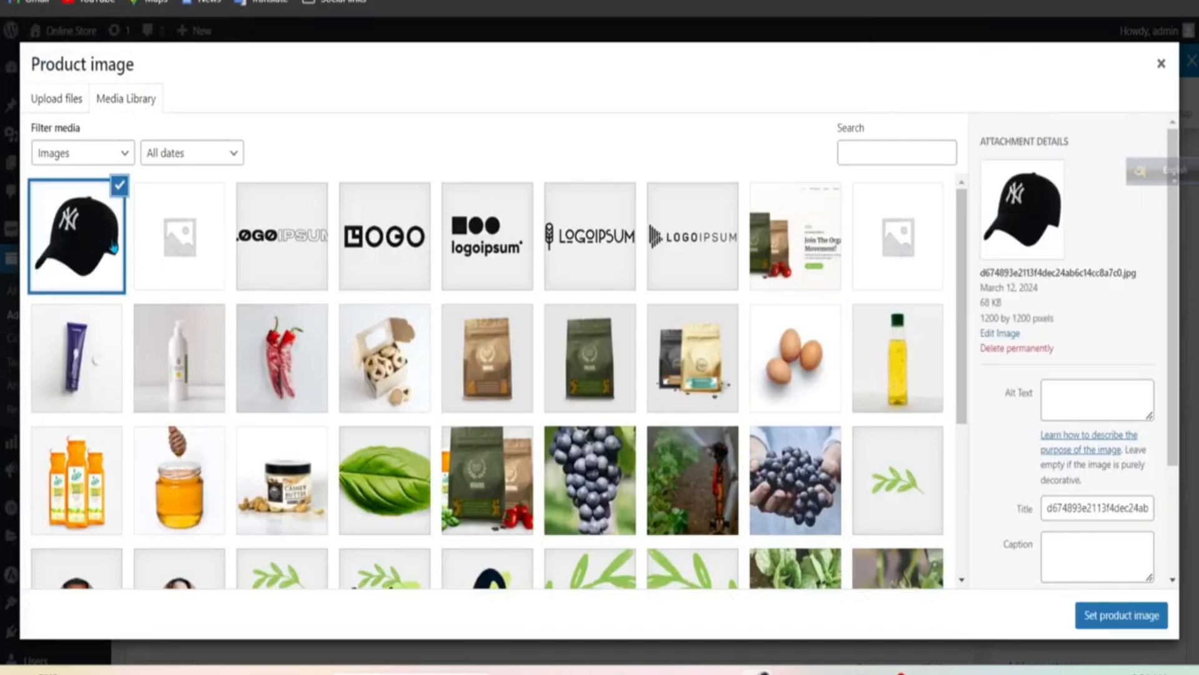
click(1142, 624)
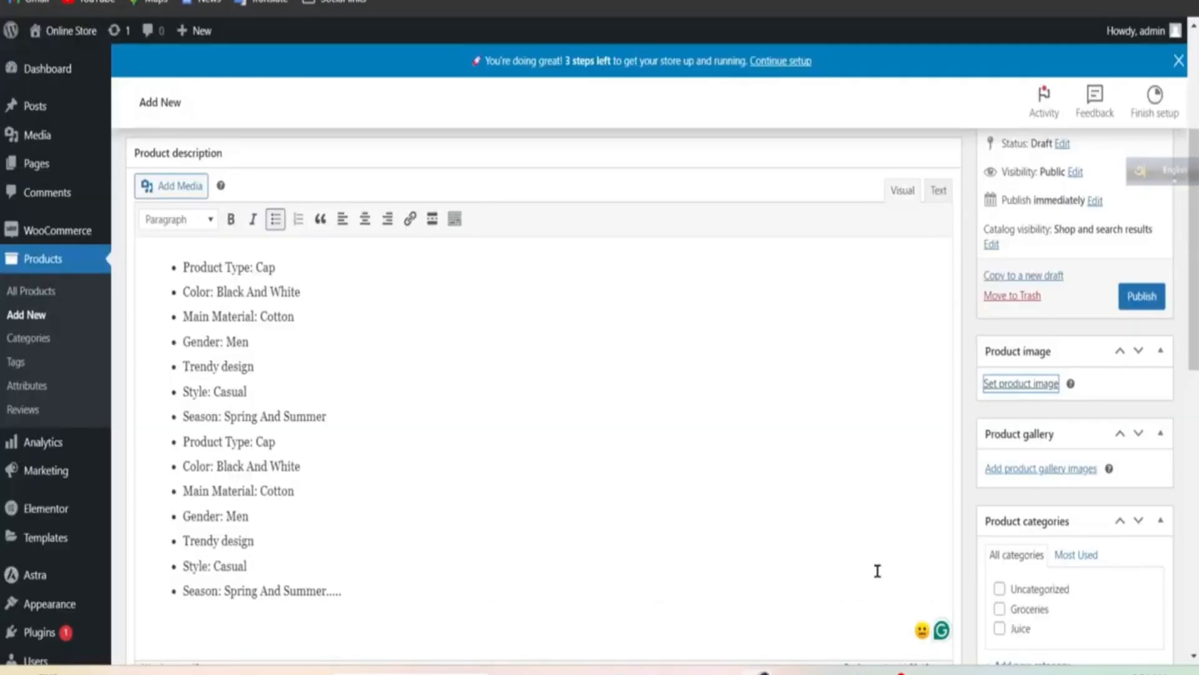
Add six media library images to the product gallery: two grape photos, the coffee, pulses and wheat packages, and the red chillies.
scroll(1096, 456, down, 3)
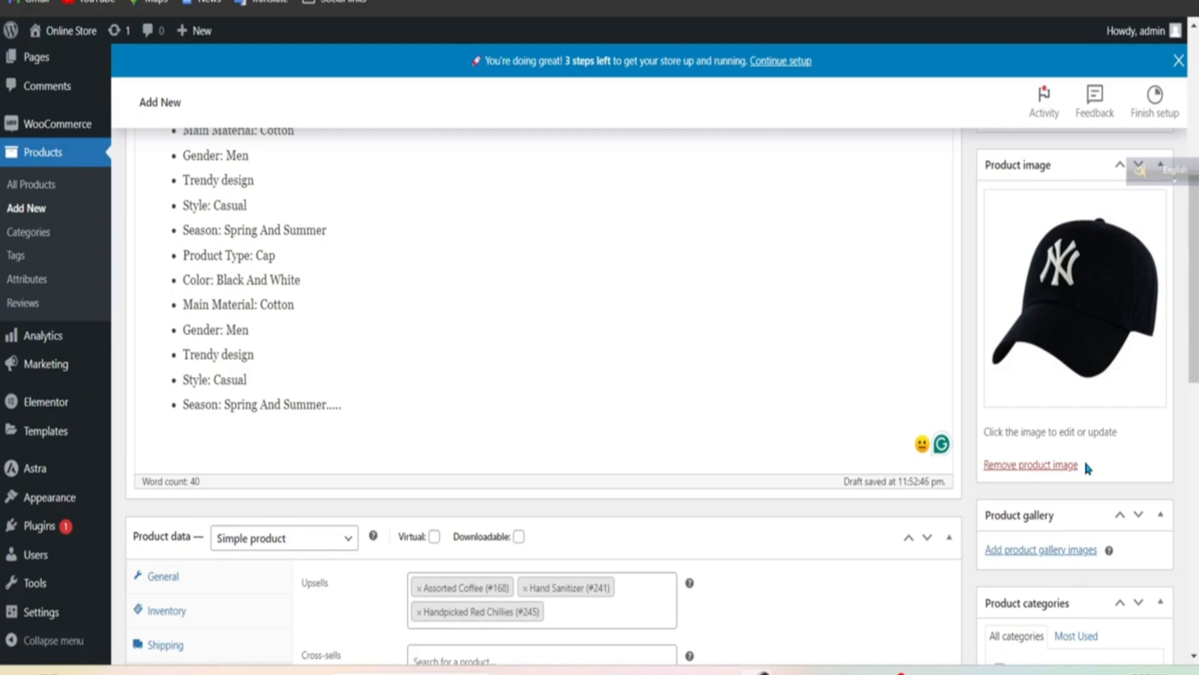
scroll(1086, 464, down, 2)
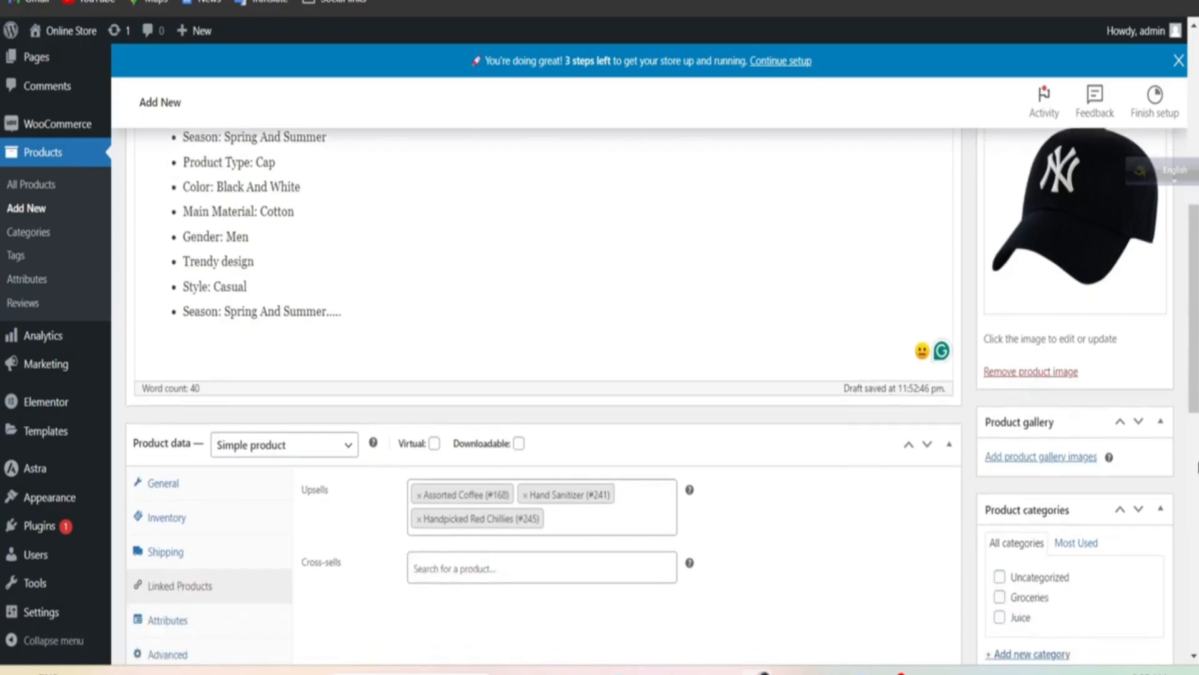
click(1041, 458)
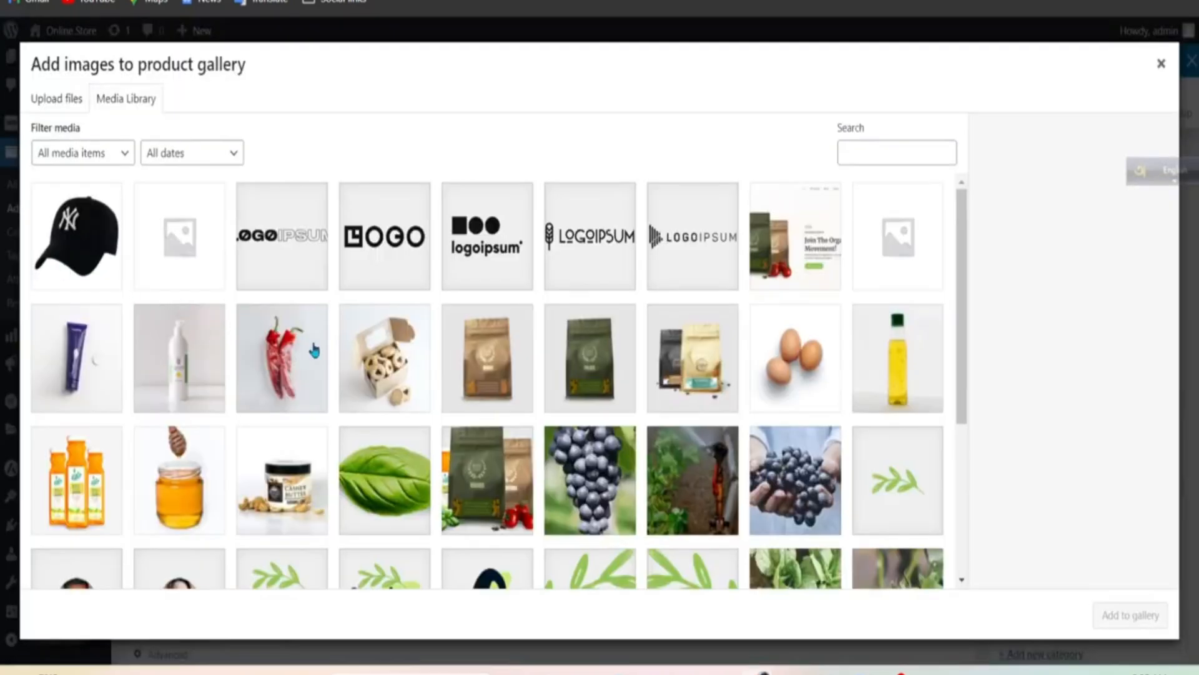
scroll(388, 375, down, 4)
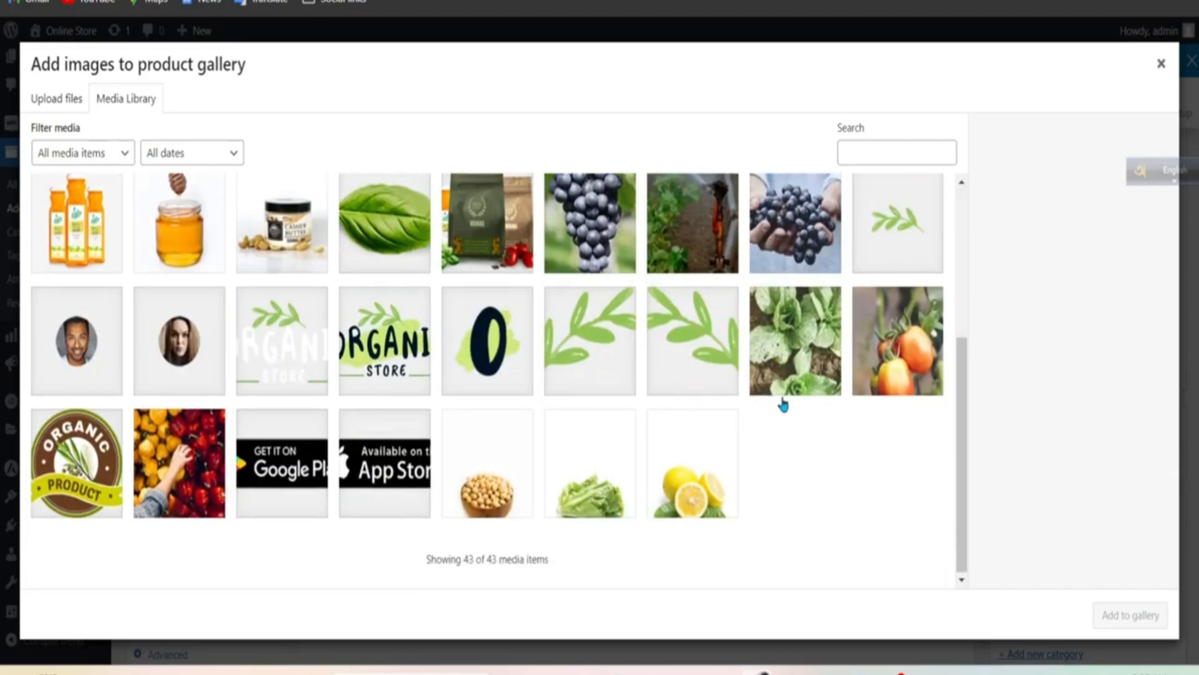
scroll(683, 439, up, 3)
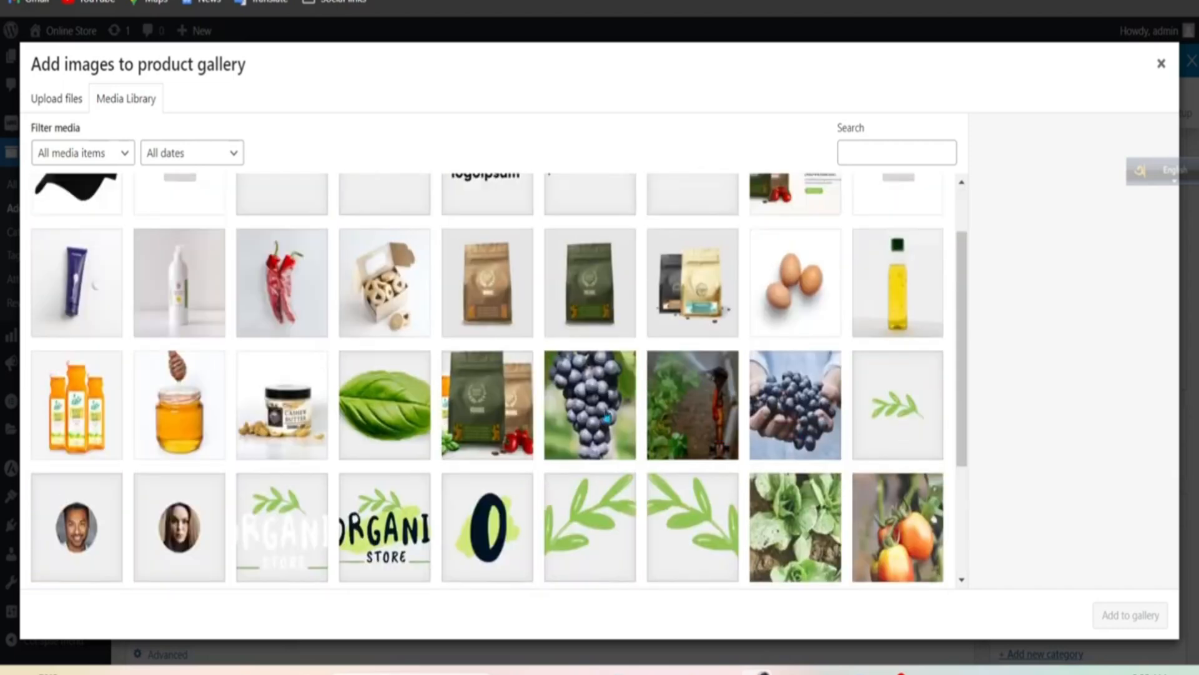
click(605, 412)
click(794, 411)
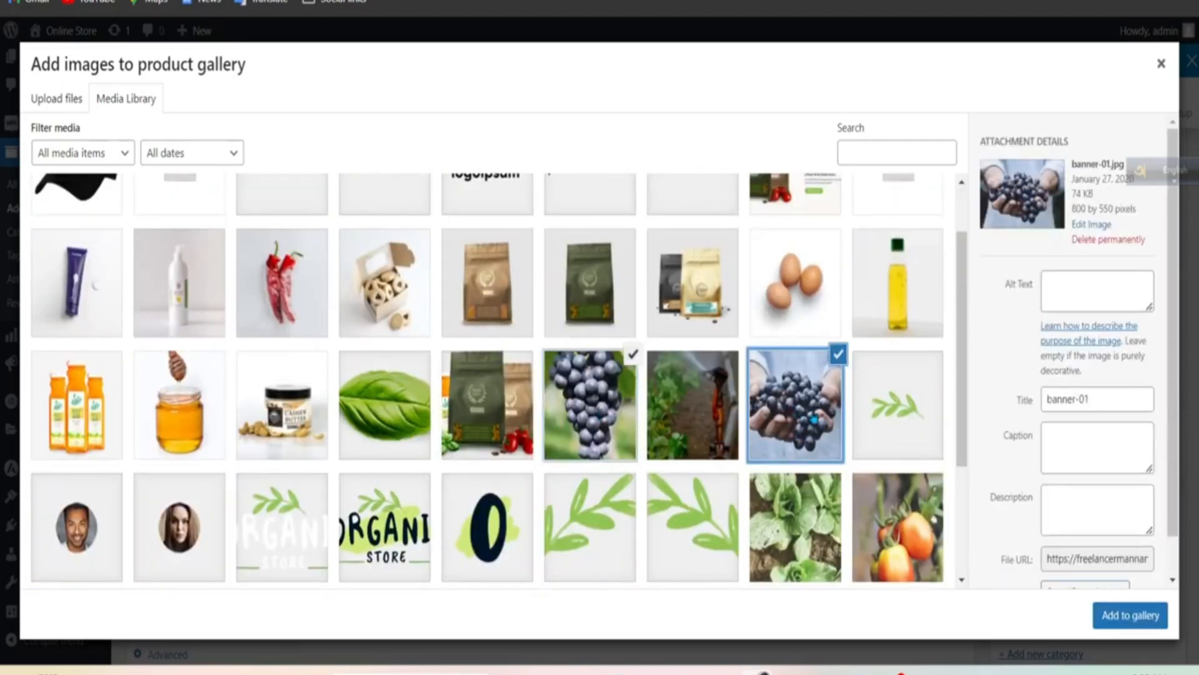
click(694, 300)
click(600, 295)
click(495, 291)
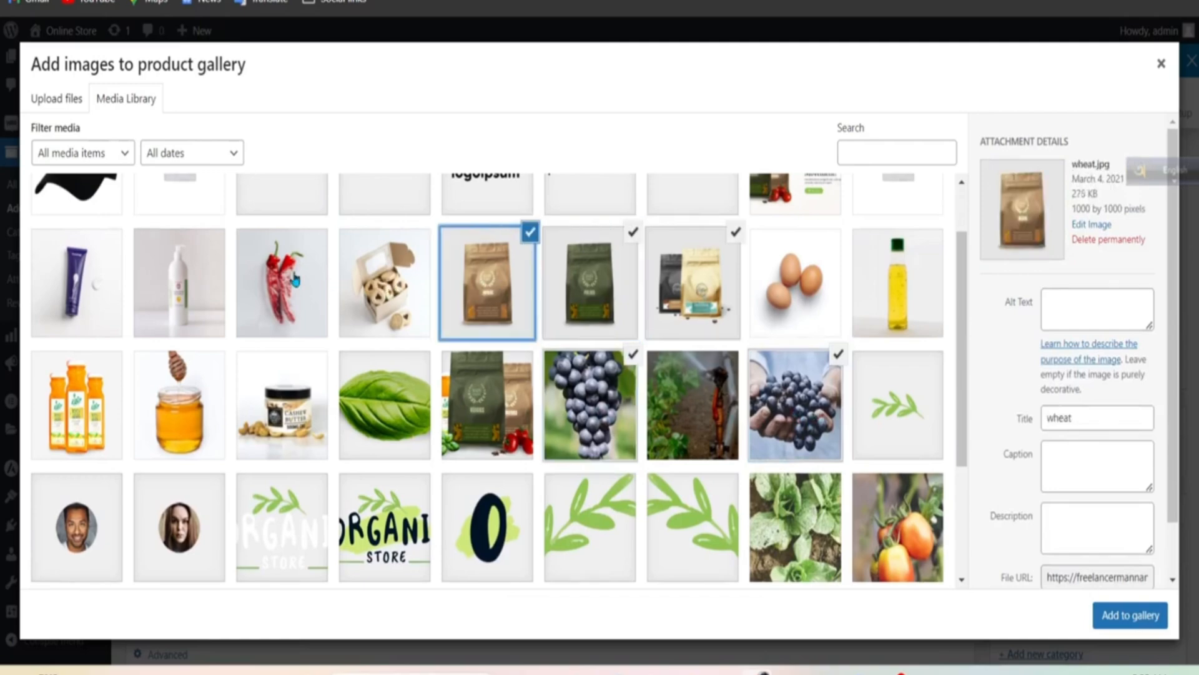
click(292, 279)
click(1147, 629)
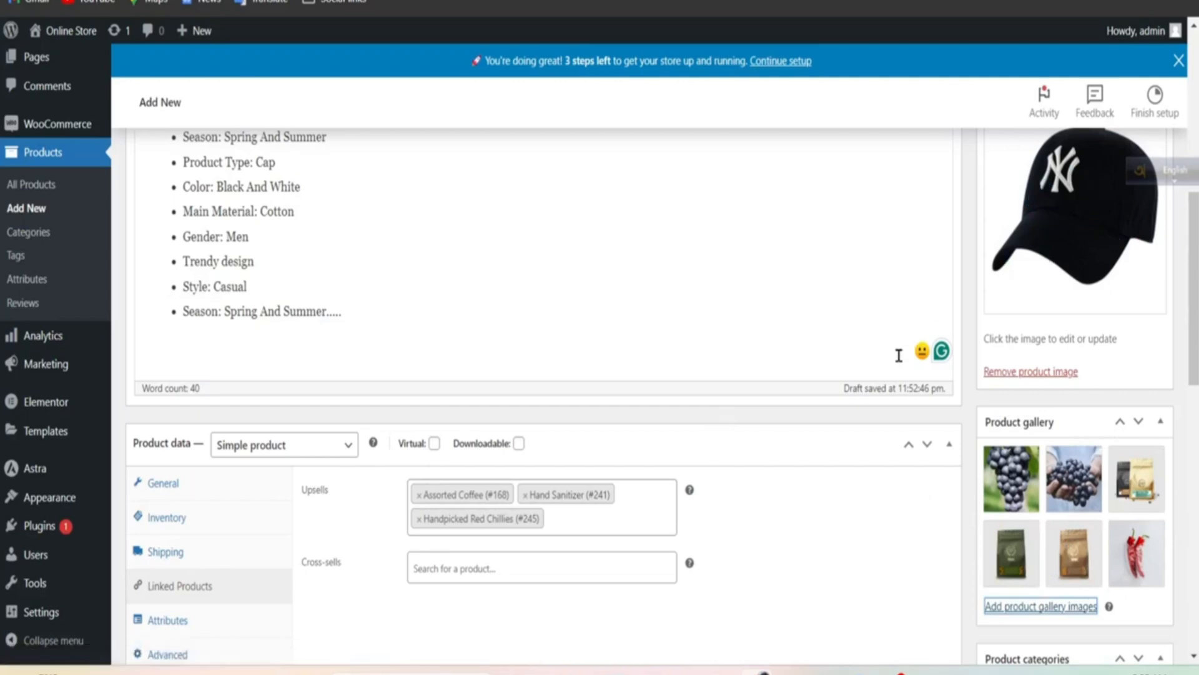
Create a new product category named Men's Cap without a parent and assign it to the product.
scroll(1012, 385, down, 3)
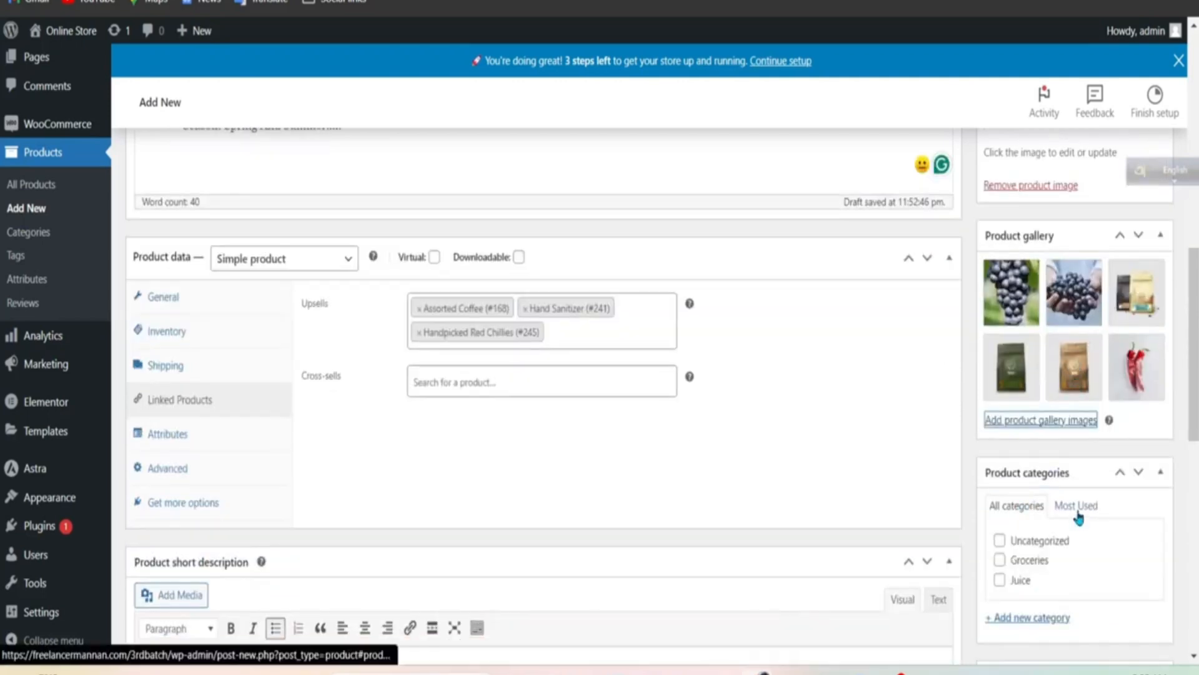
scroll(1006, 512, down, 3)
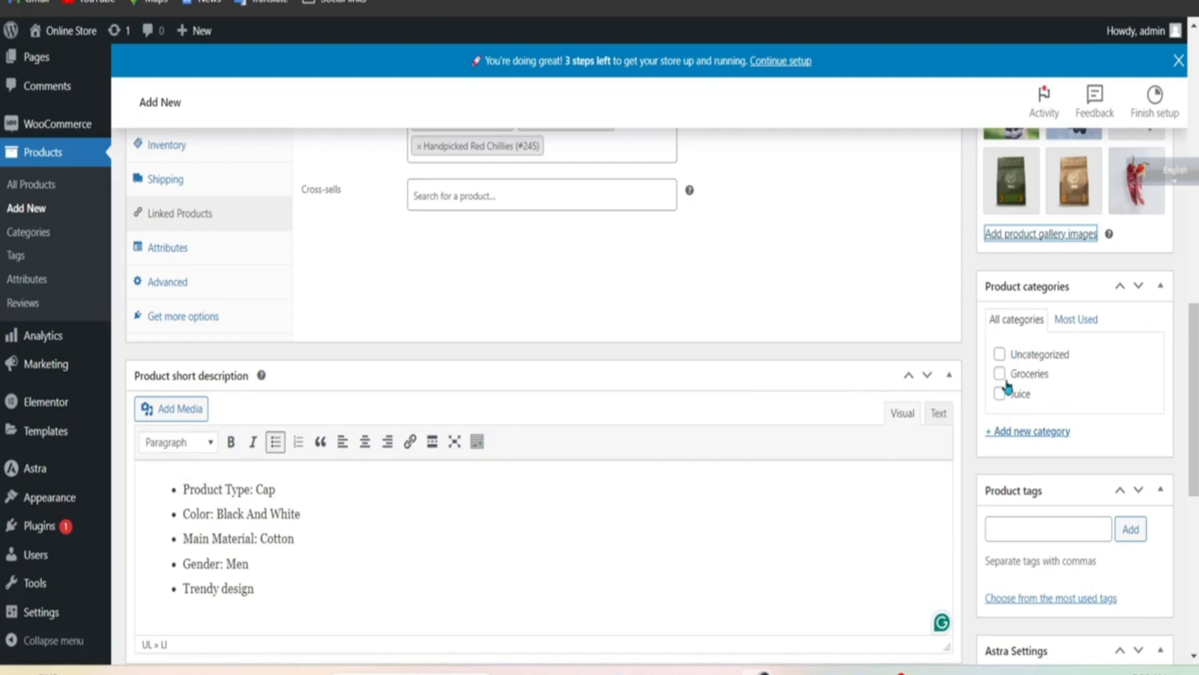
click(1019, 433)
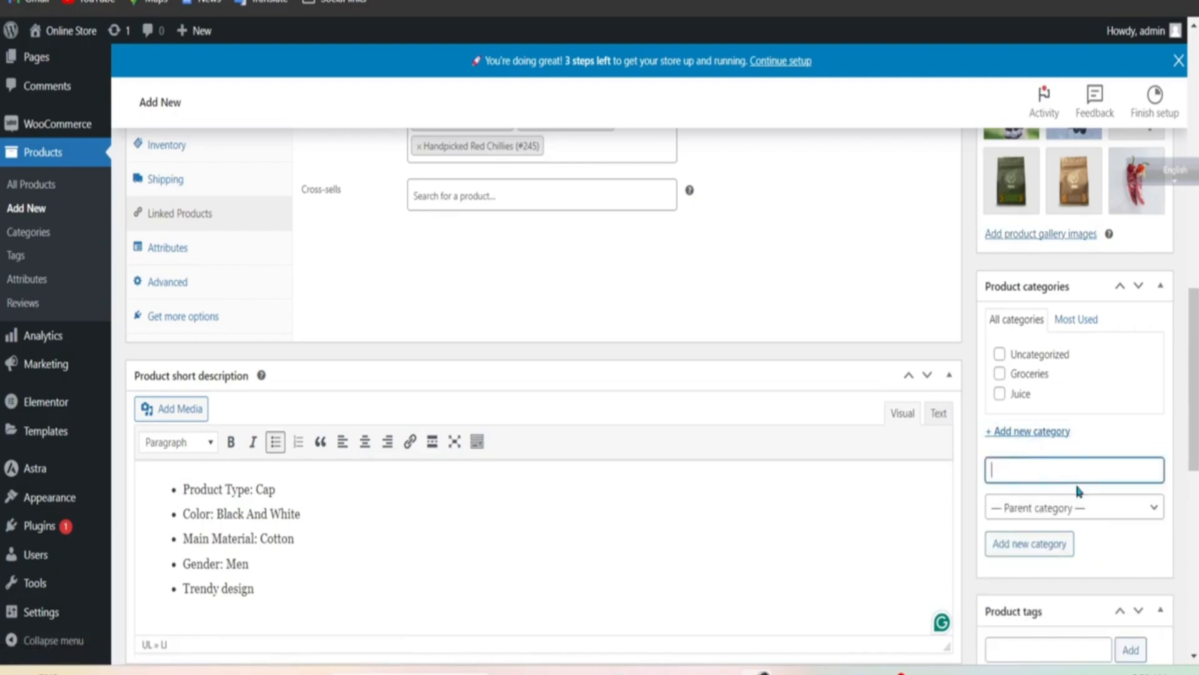
text(Men's Cap)
click(1030, 548)
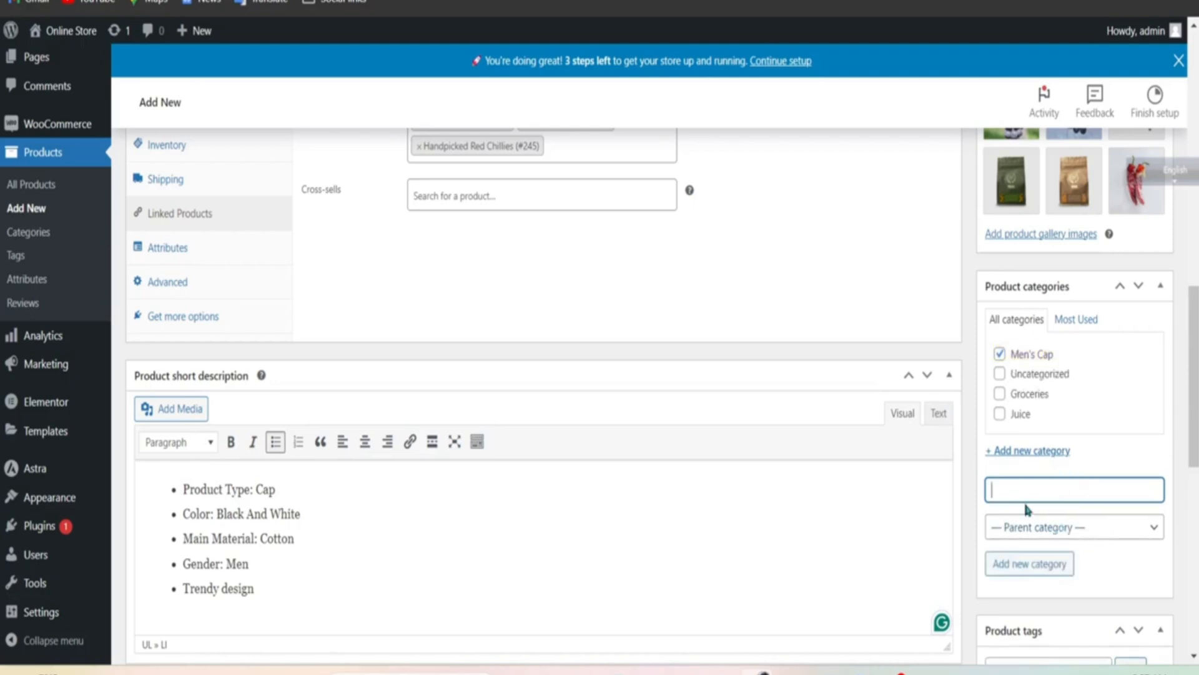
click(1066, 530)
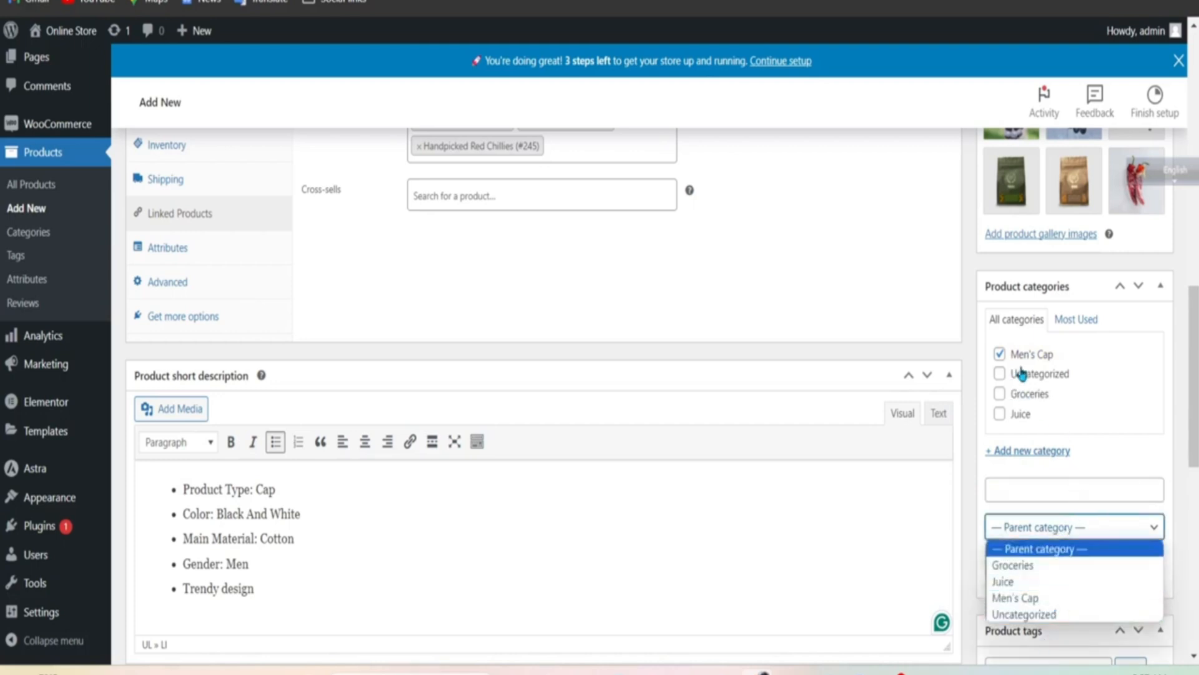
click(968, 466)
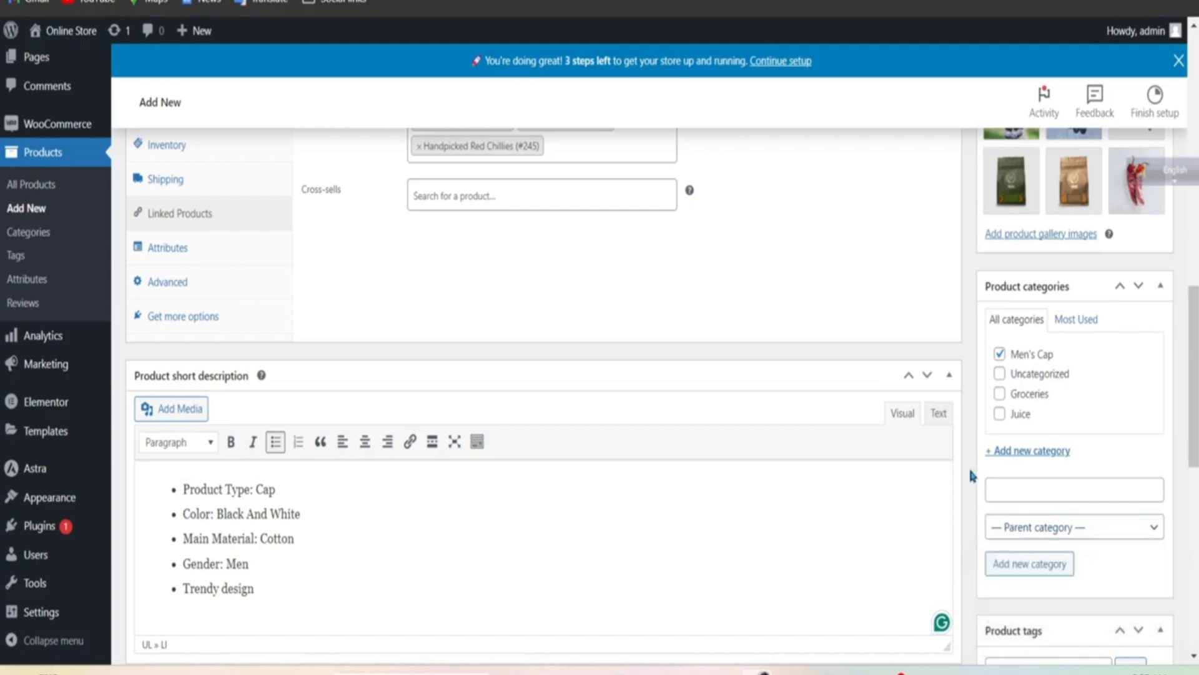
scroll(1092, 521, down, 2)
scroll(1062, 456, up, 2)
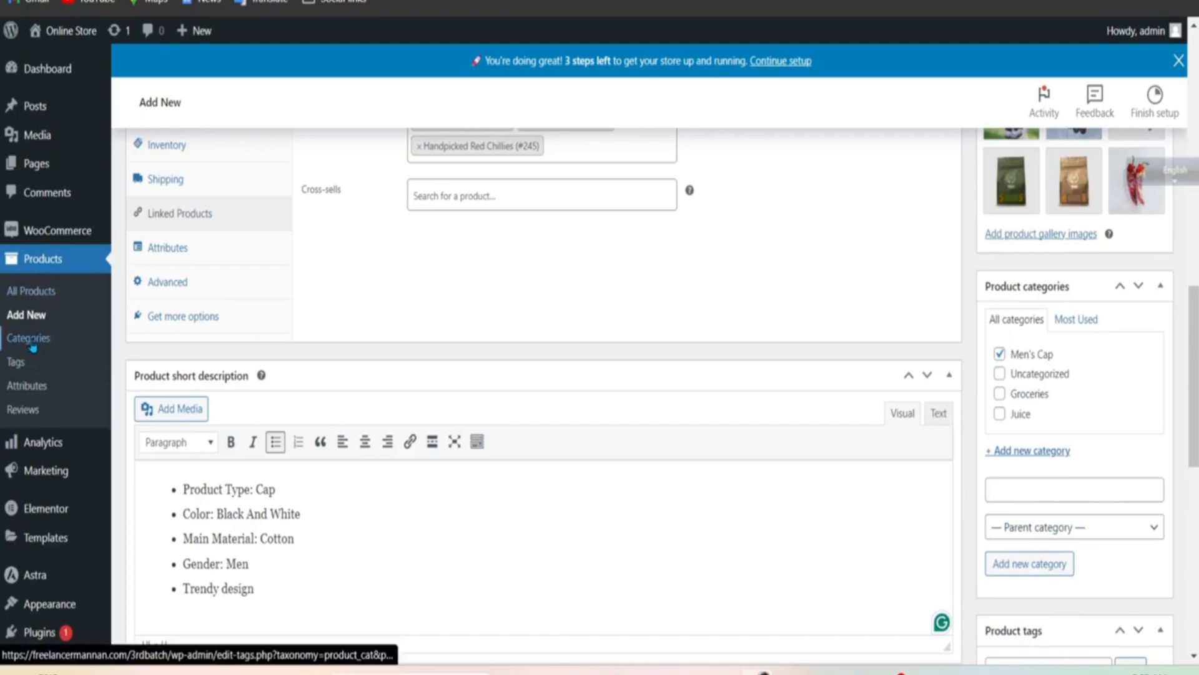
scroll(1029, 438, down, 4)
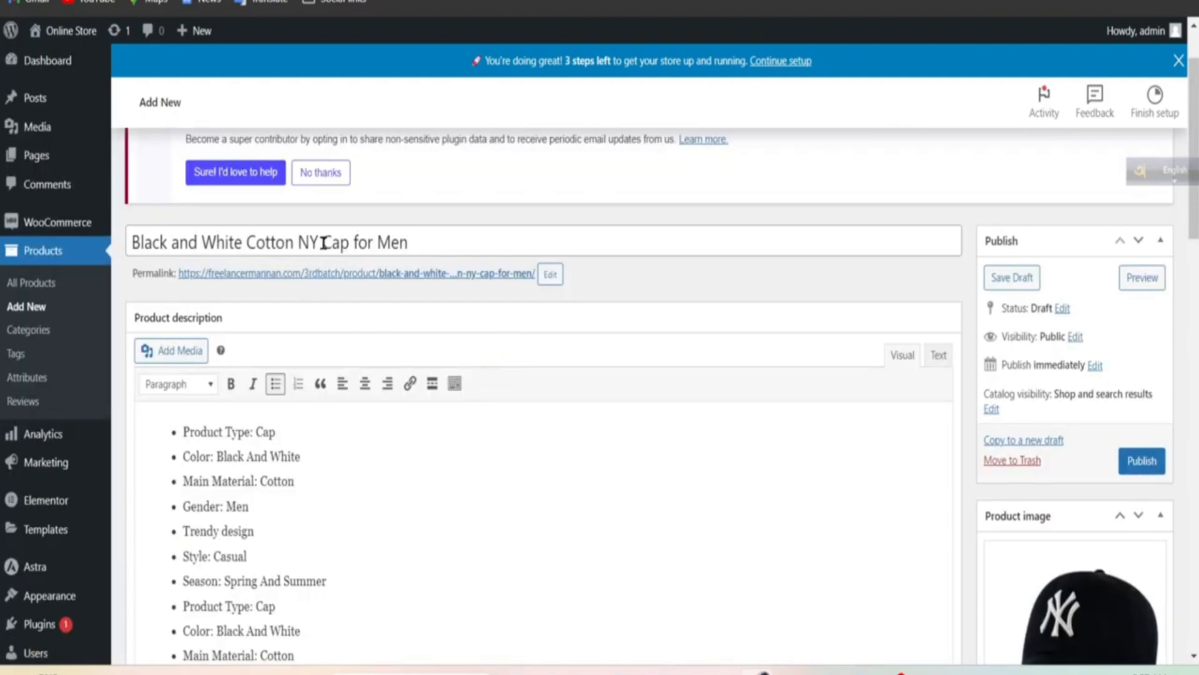
Copy "Cap for Men" from the product title and add it as a product tag.
drag(323, 243, 416, 250)
key(ctrl+c)
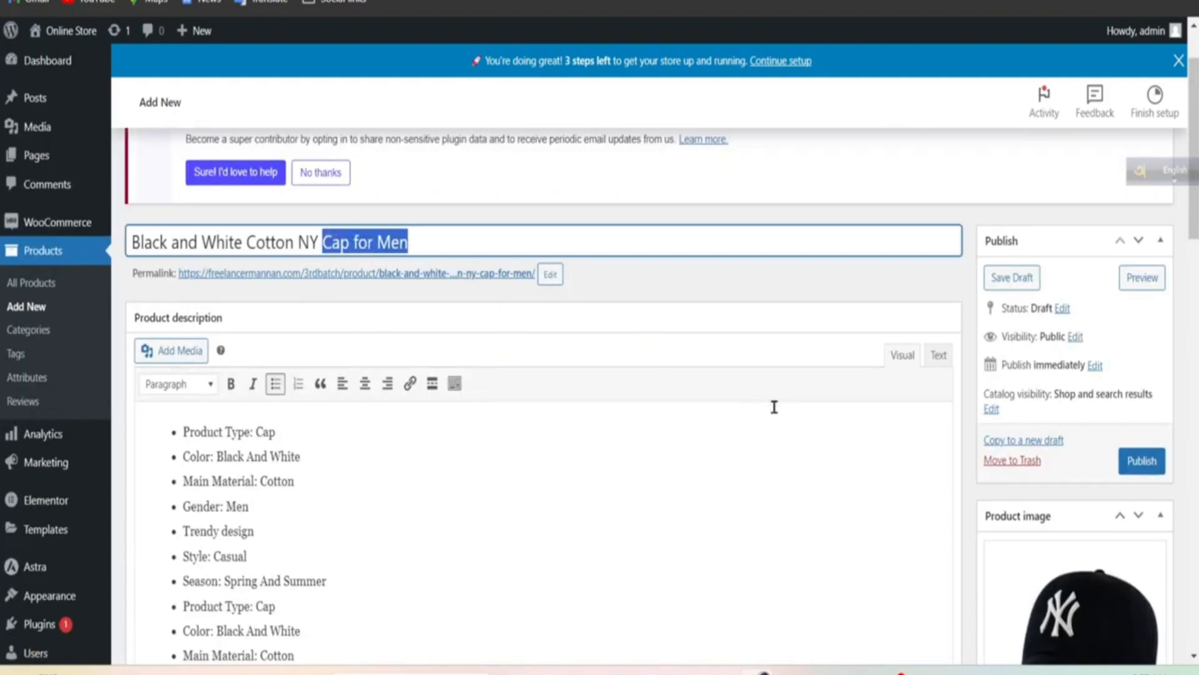
scroll(988, 469, down, 15)
scroll(1078, 468, down, 5)
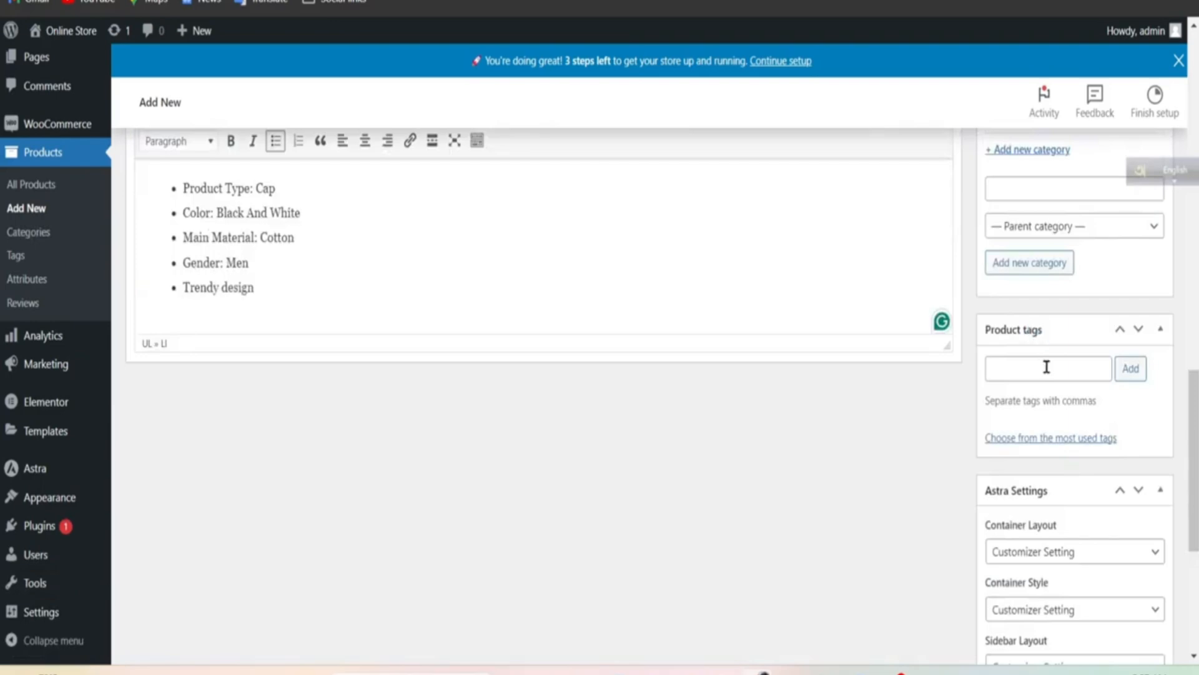
click(1040, 367)
key(ctrl+v)
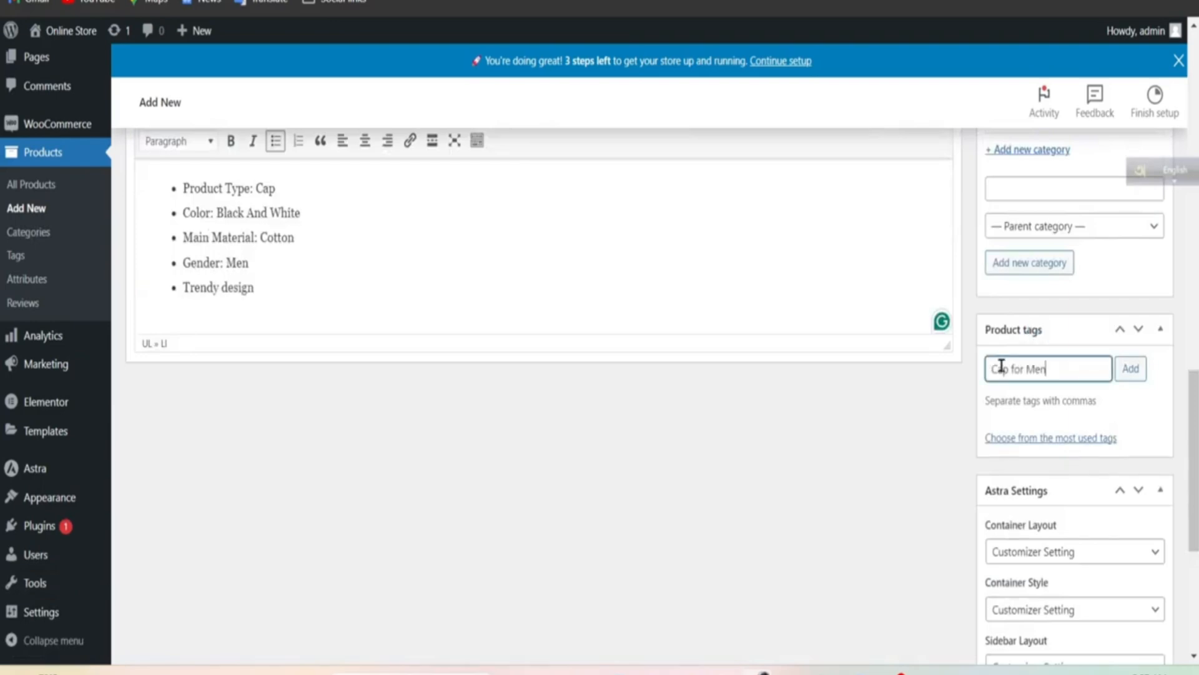
click(1130, 368)
Copy "Cotton NY Cap" from the product title and add it as a second product tag.
scroll(683, 493, up, 20)
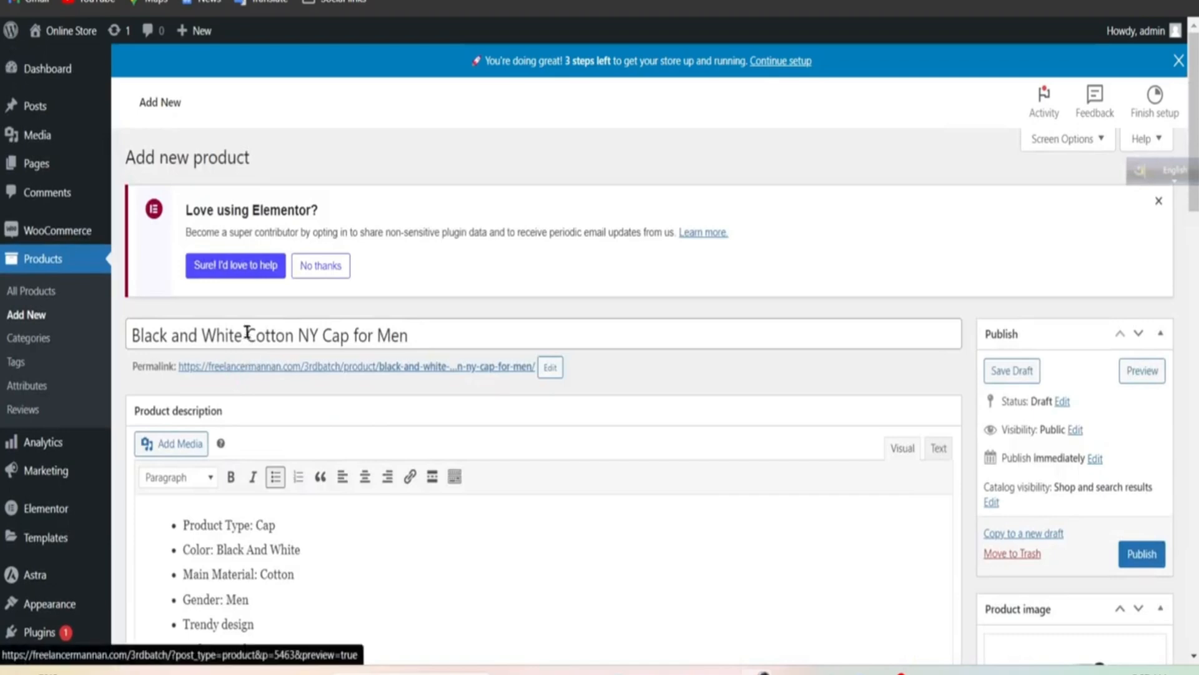
drag(247, 336, 354, 338)
key(ctrl+c)
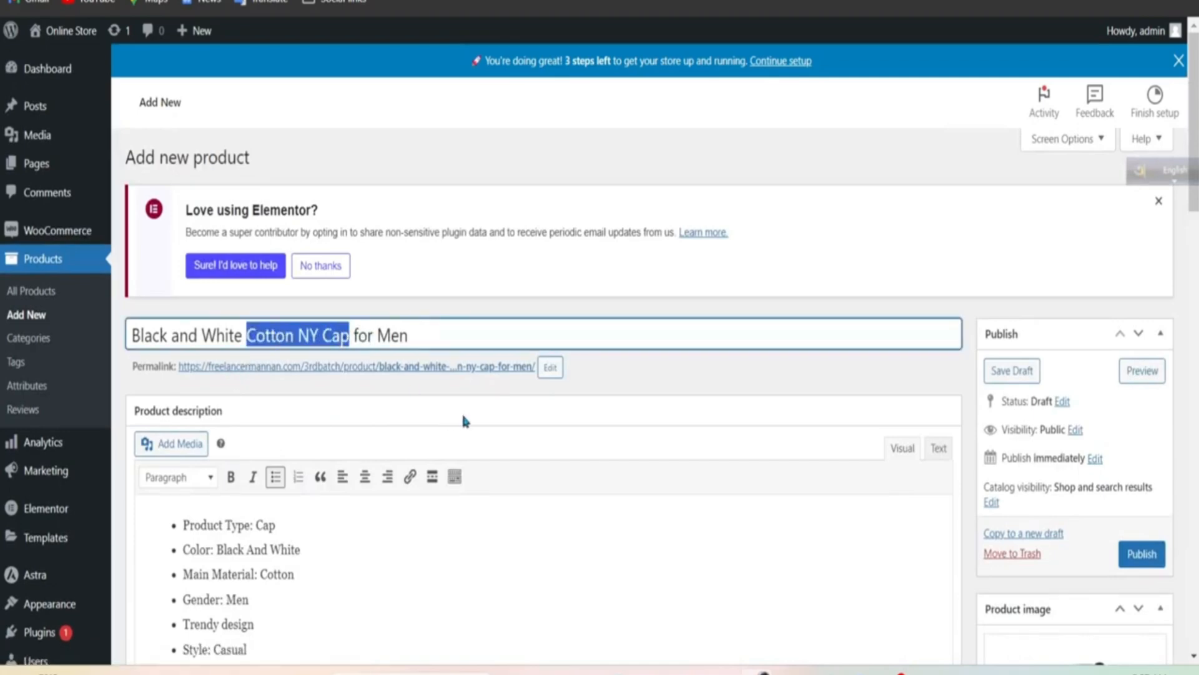
scroll(904, 479, down, 10)
scroll(904, 480, down, 5)
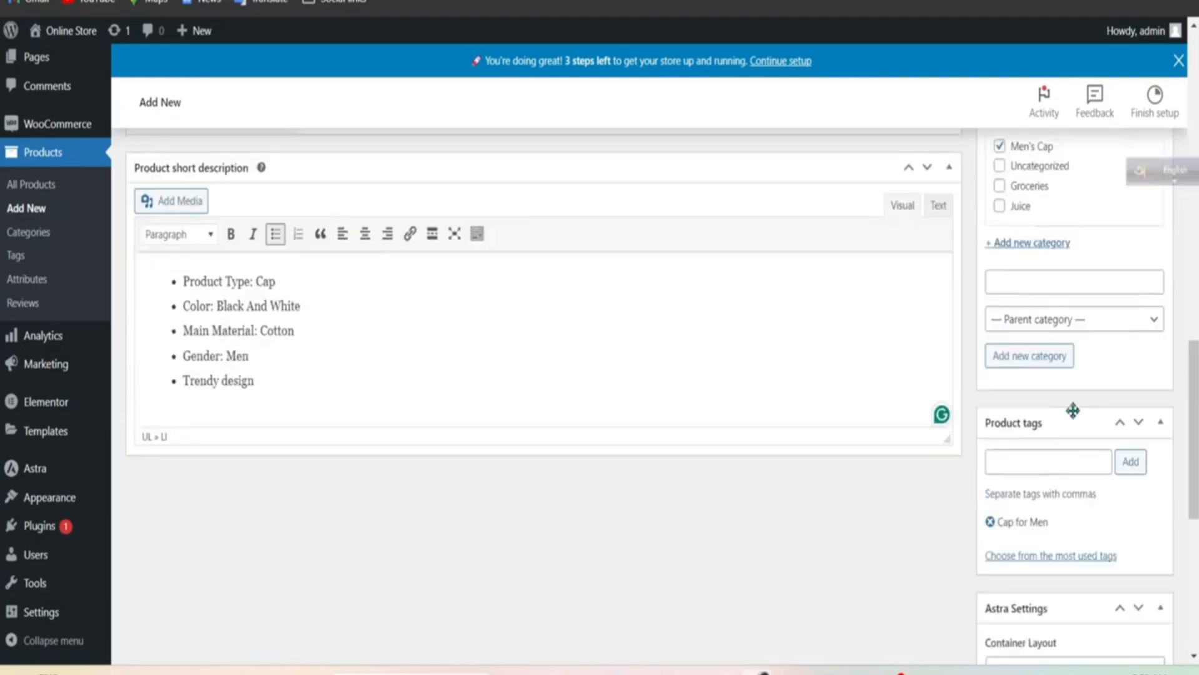
click(1044, 281)
scroll(1020, 384, up, 5)
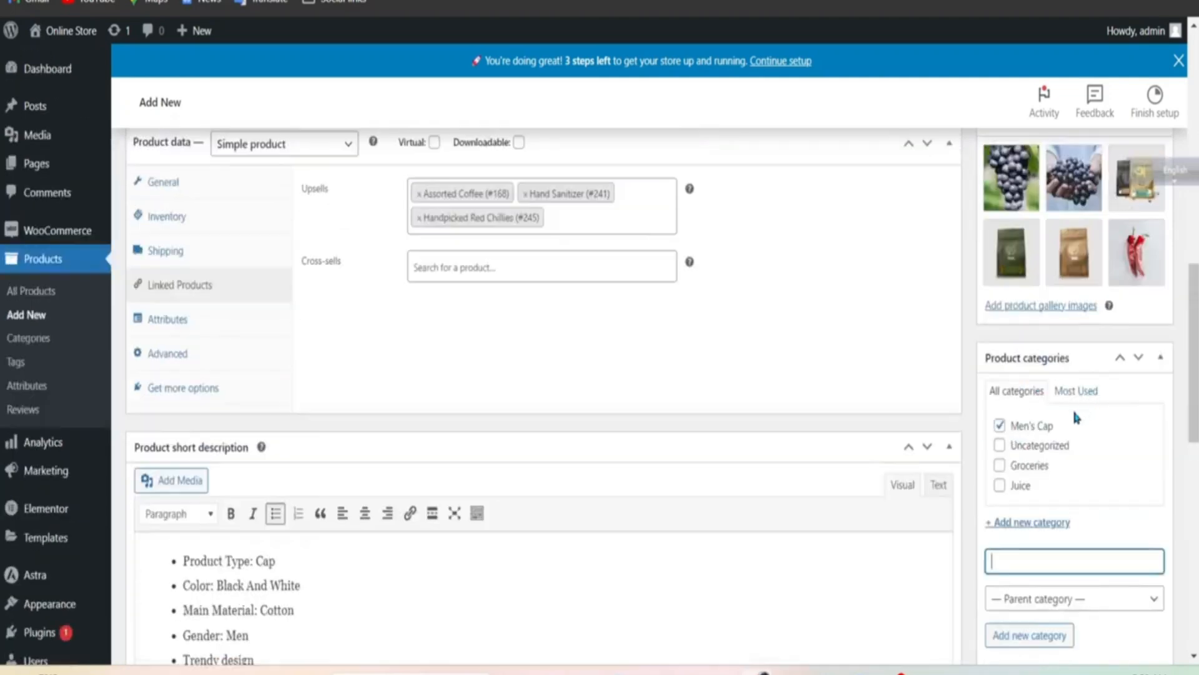
scroll(1070, 413, down, 5)
click(1027, 369)
key(ctrl+v)
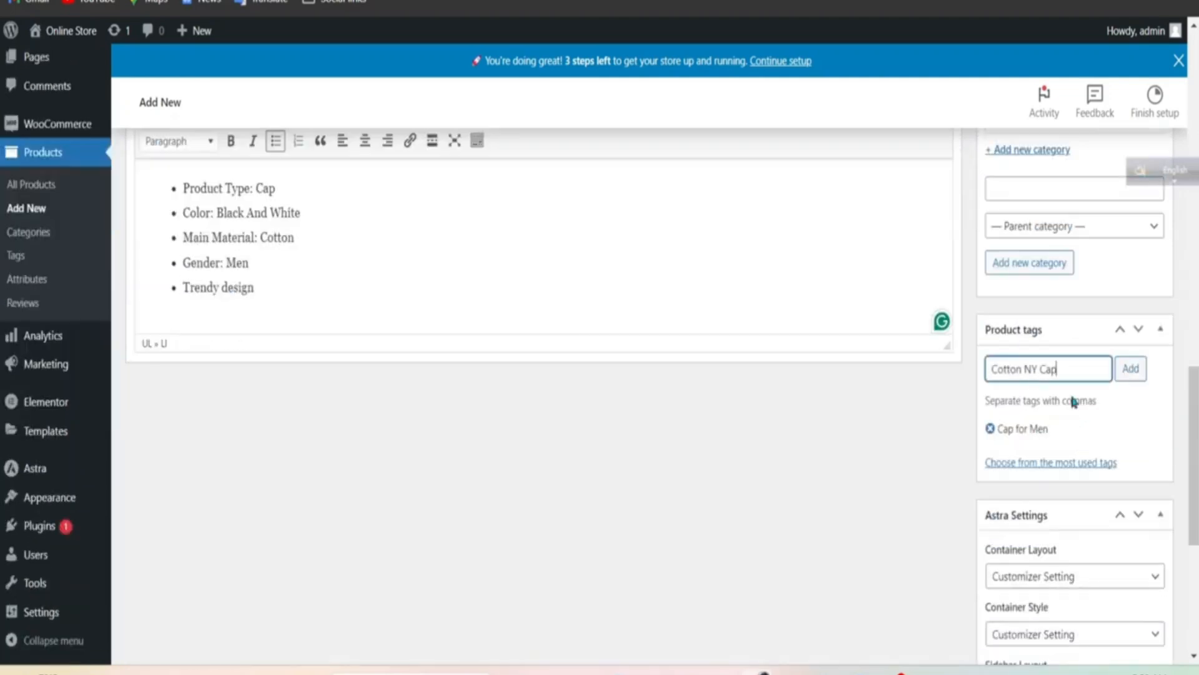
click(1130, 368)
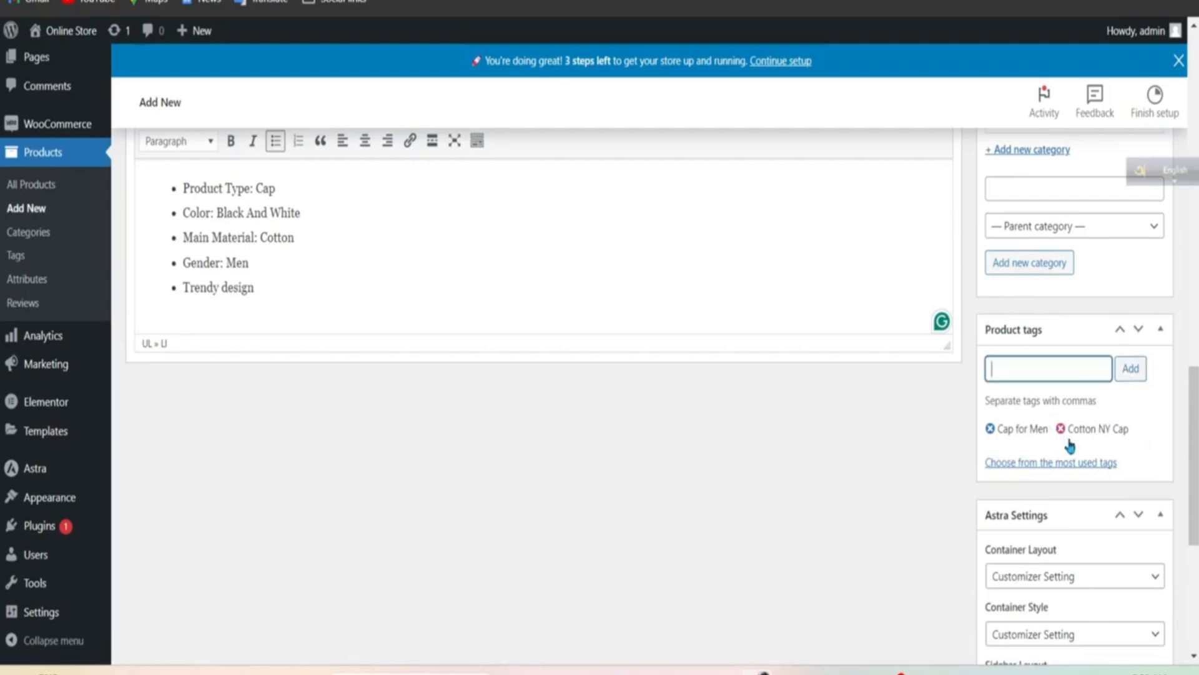
Review the product title, description and image, and publish the product.
scroll(543, 459, up, 15)
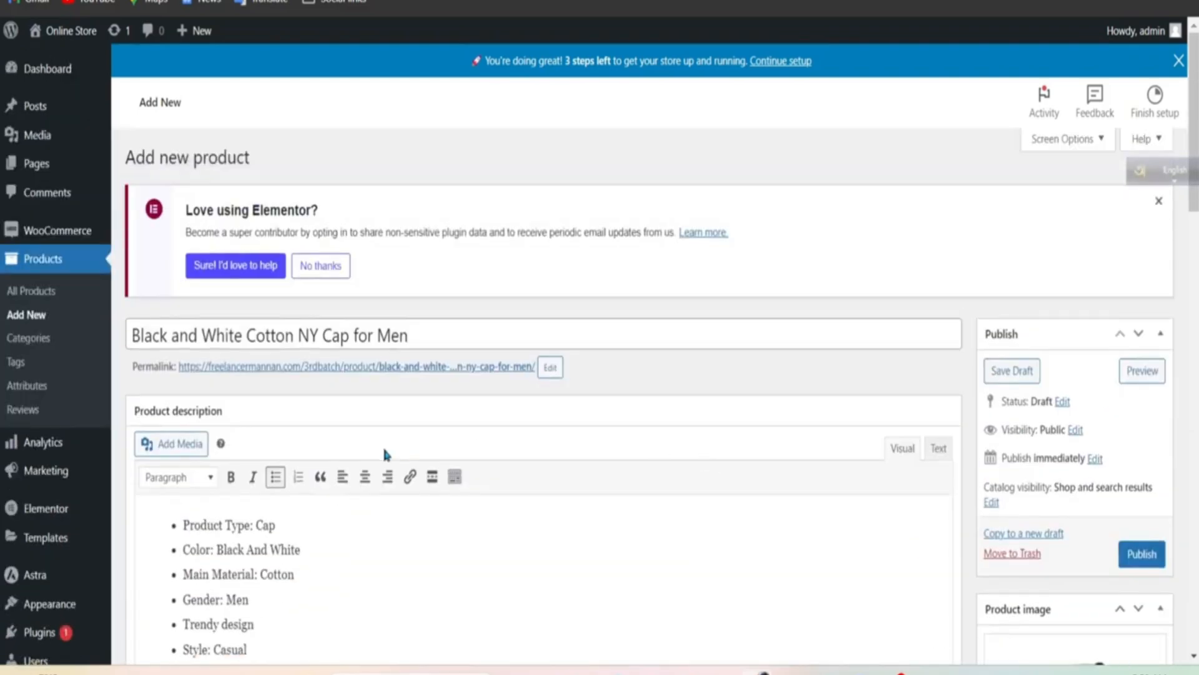
scroll(812, 456, down, 5)
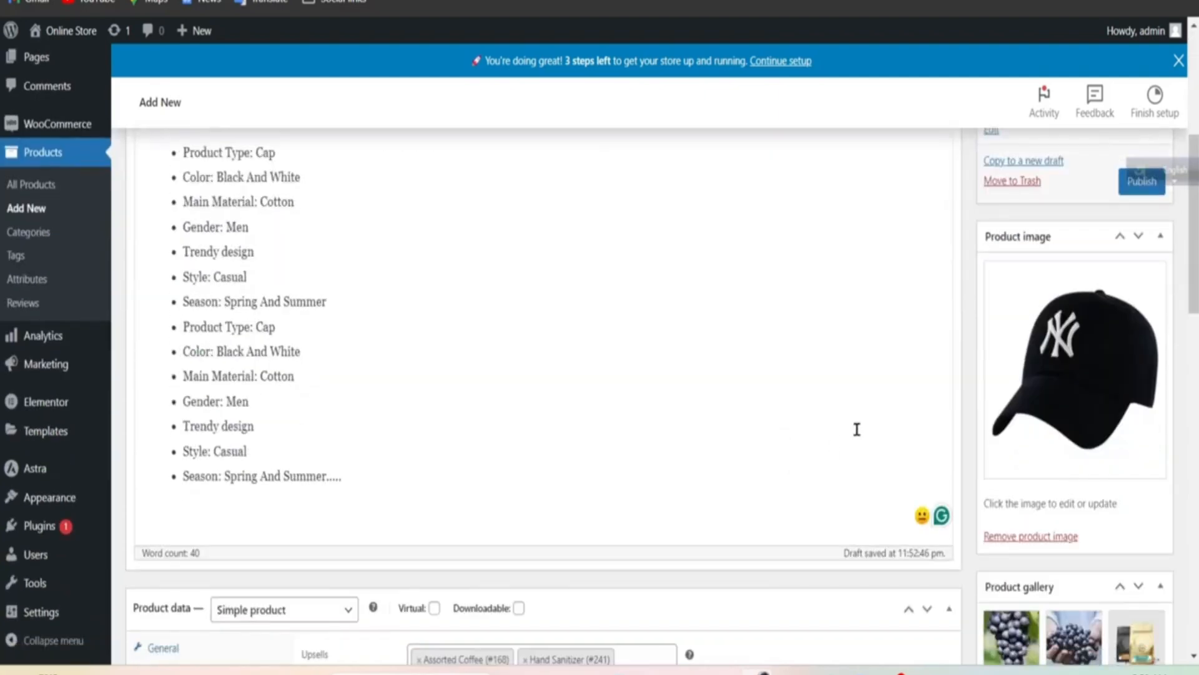
scroll(906, 425, up, 3)
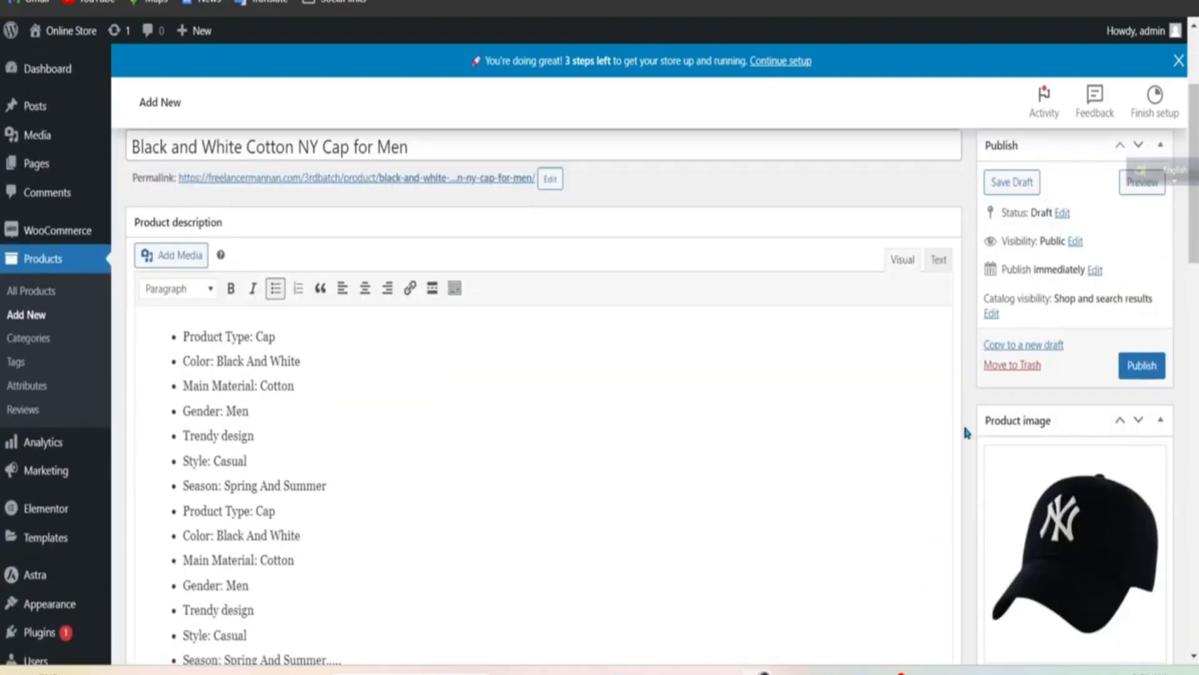
click(1145, 372)
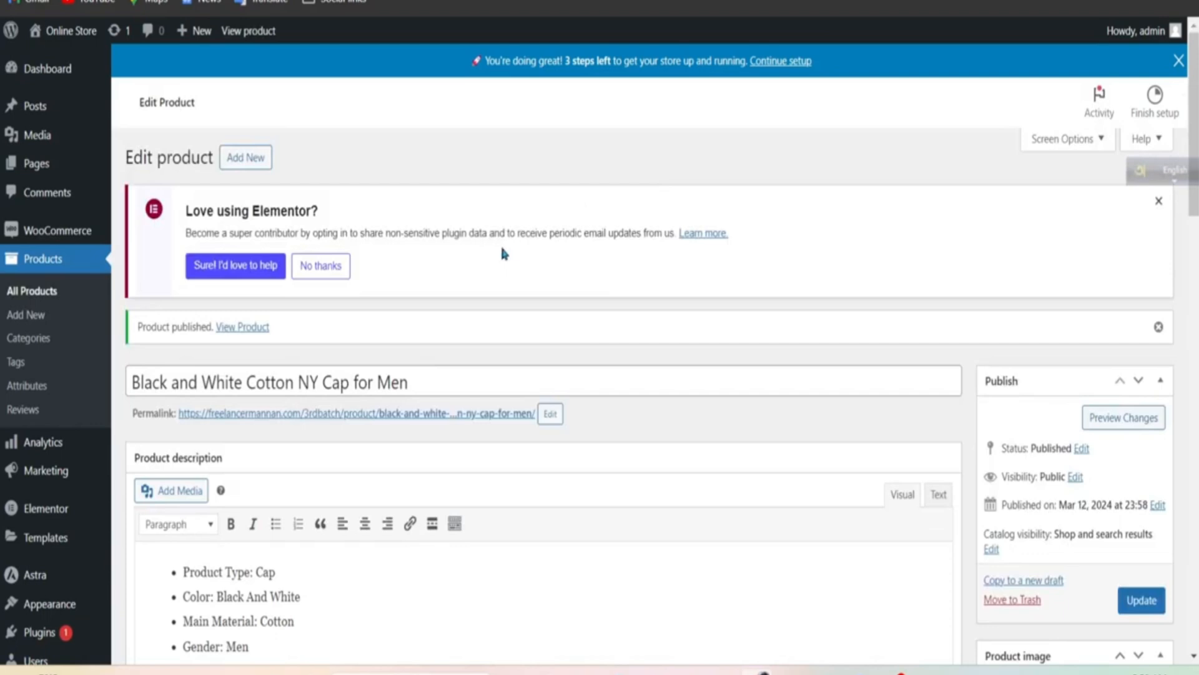
Open the published product's page in a new browser tab and examine its title, sale price and short description.
right_click(243, 333)
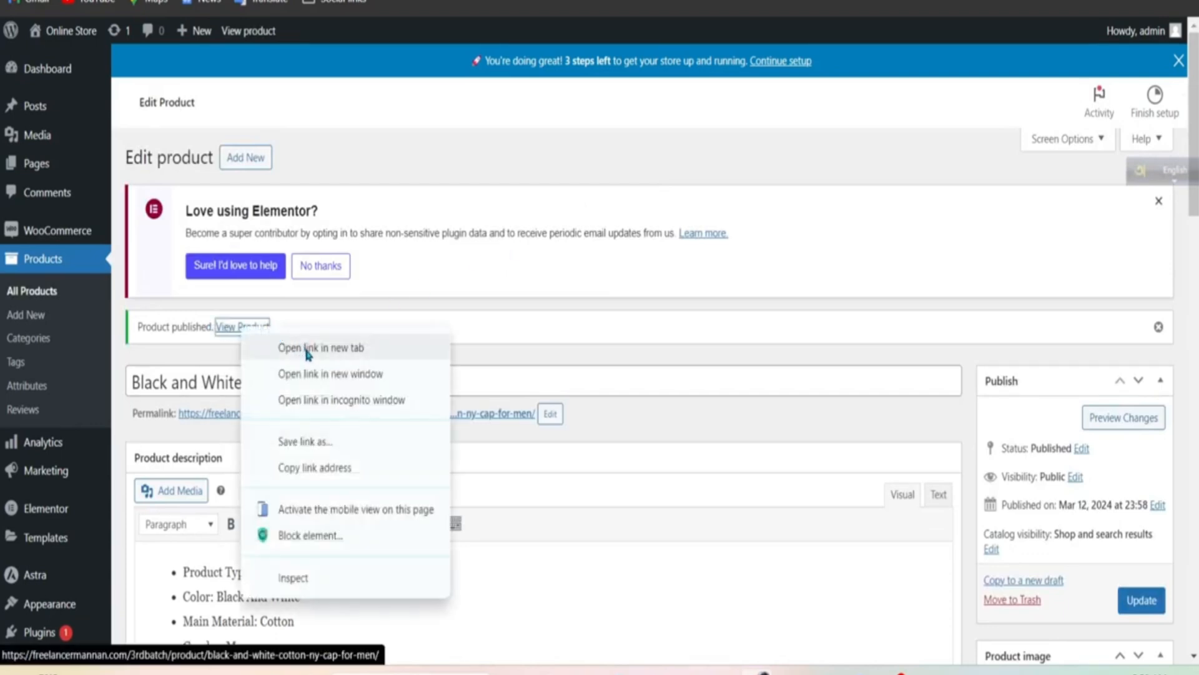
click(294, 353)
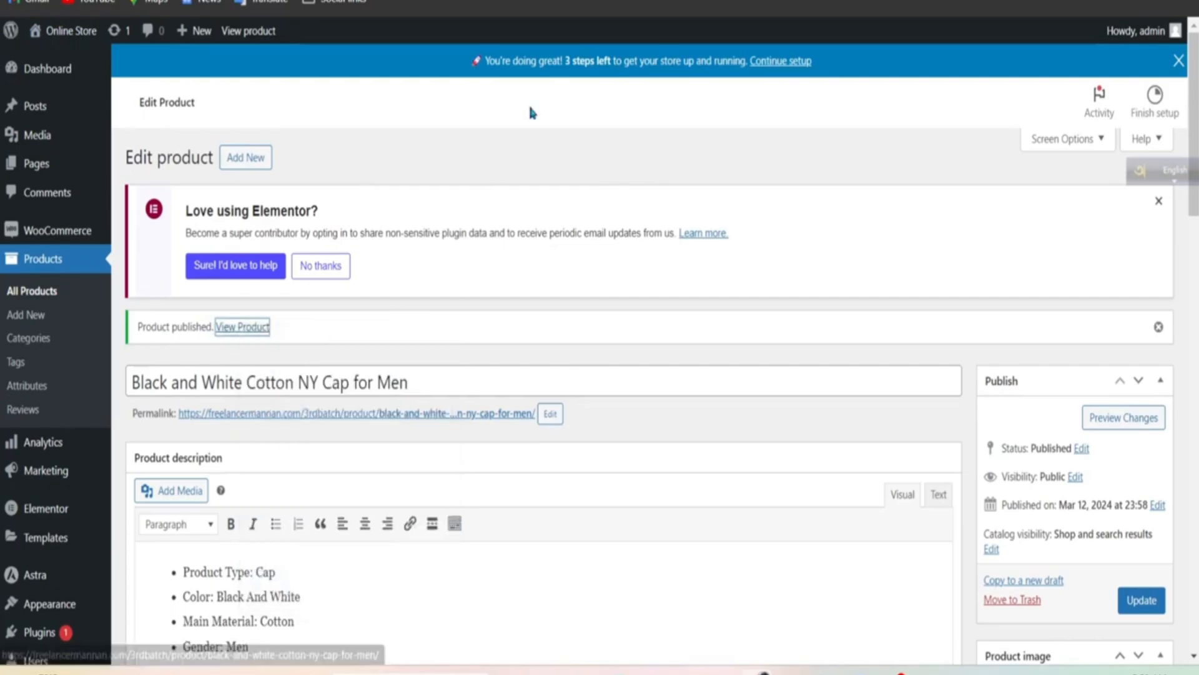
click(590, 1)
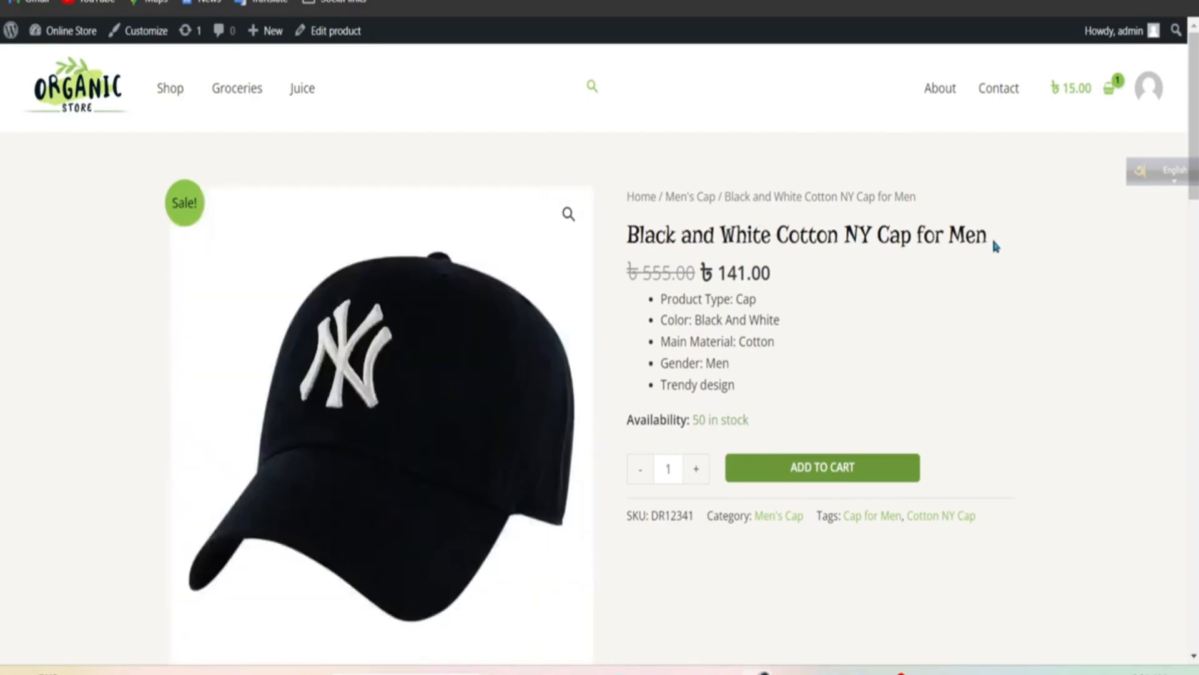
drag(996, 239, 635, 231)
click(927, 282)
drag(772, 273, 717, 268)
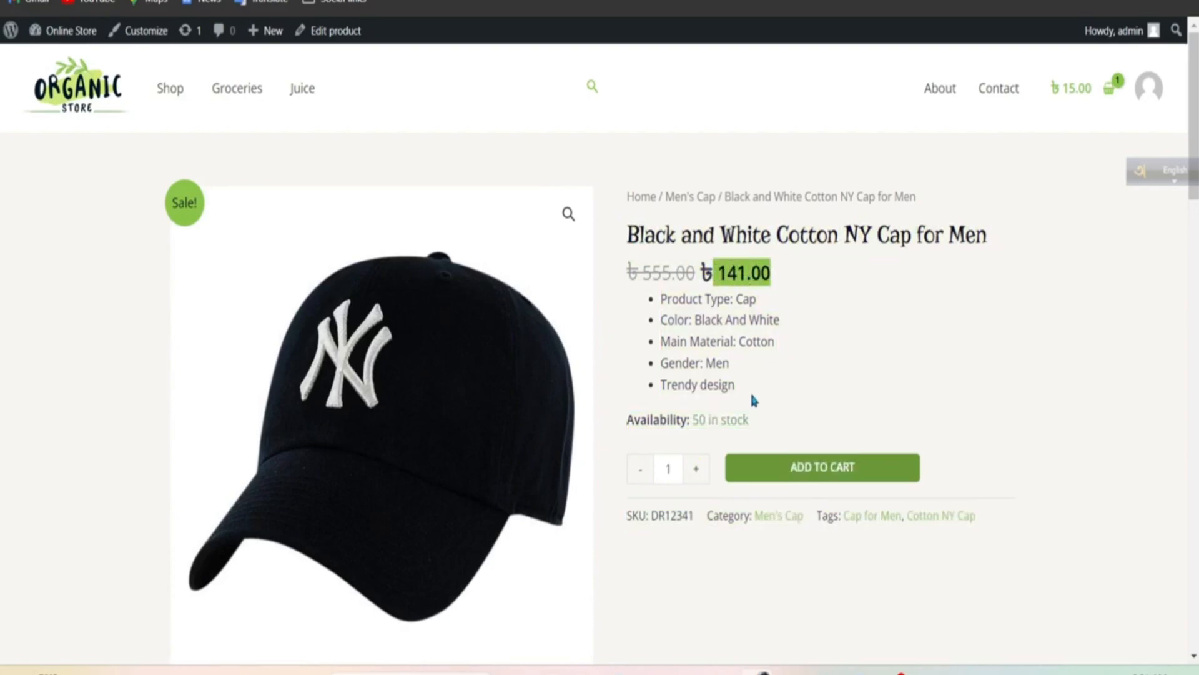
drag(736, 387, 656, 298)
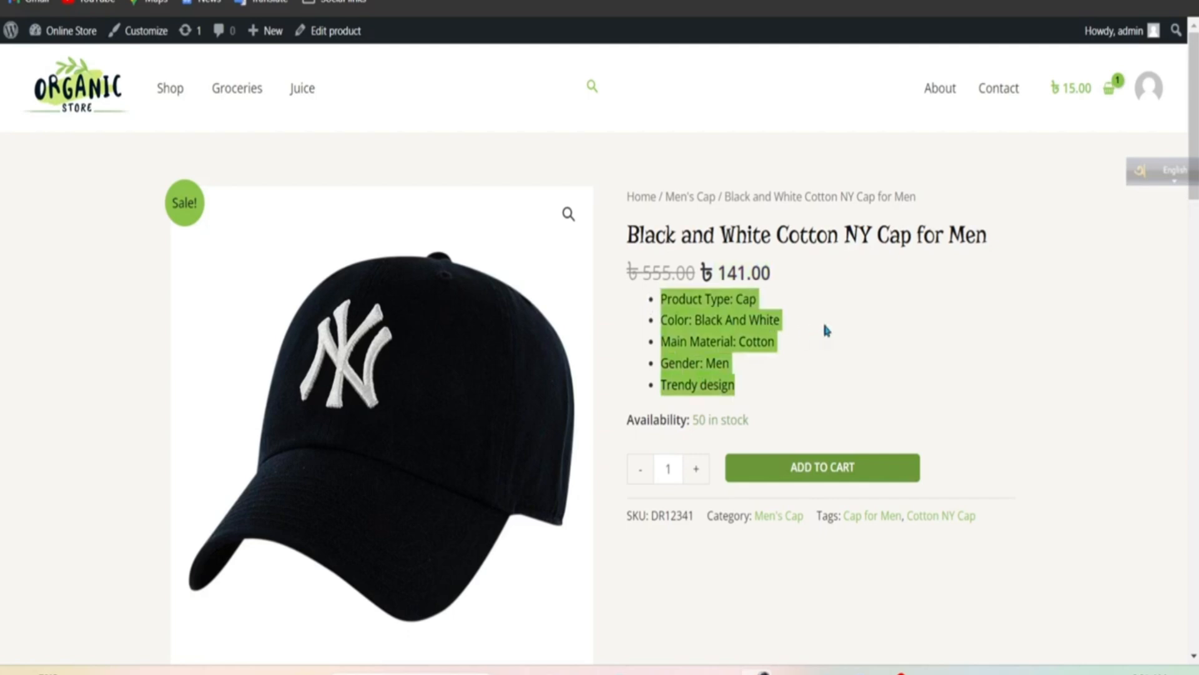
click(833, 365)
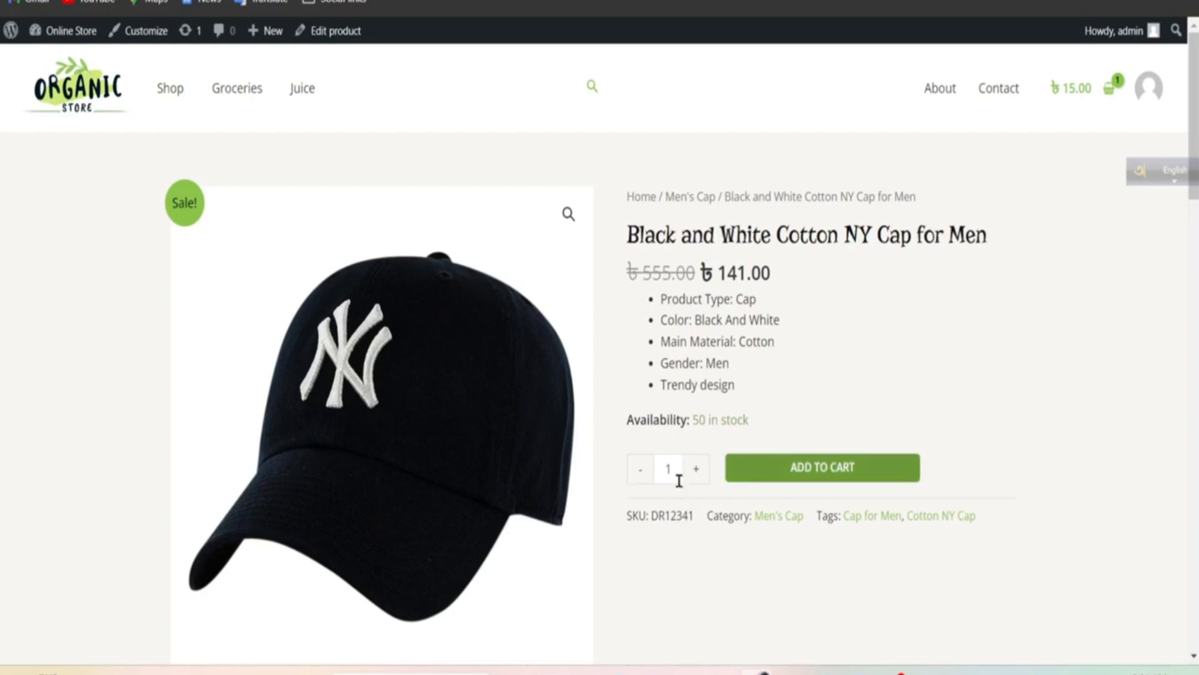
Test the quantity selector by raising it to 2 and returning it to 1, and check the SKU, category and tags.
click(697, 471)
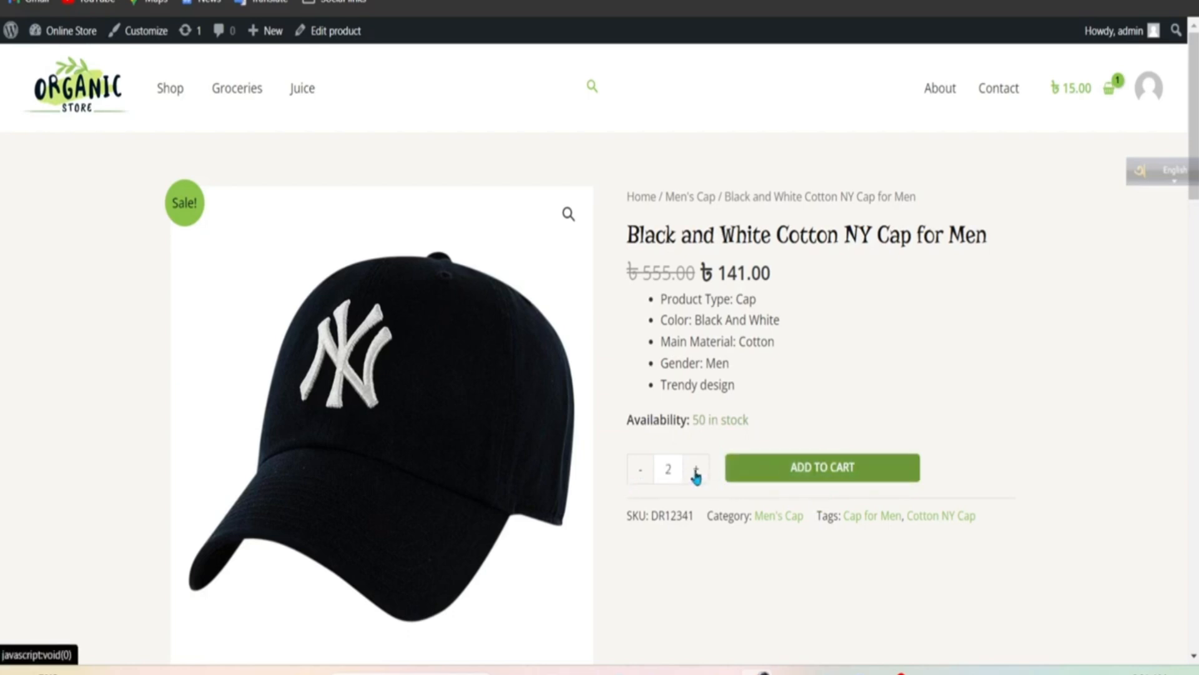
click(650, 473)
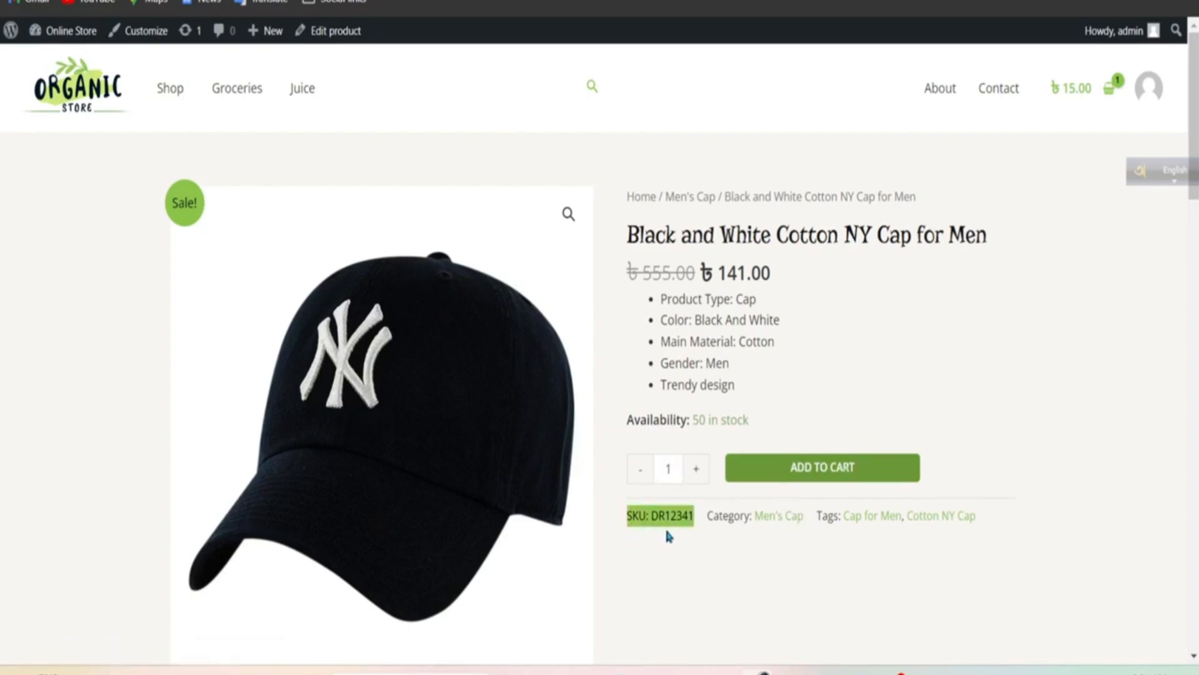
click(731, 553)
triple_click(796, 541)
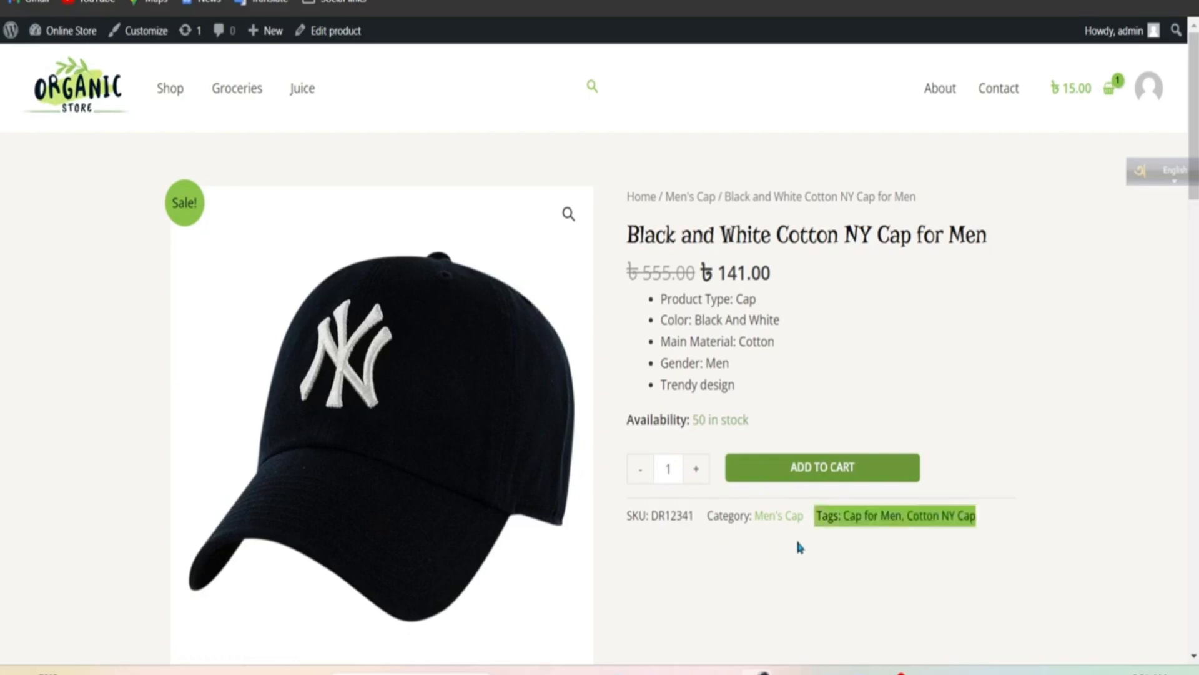
click(792, 543)
drag(1002, 537, 886, 527)
click(1020, 512)
Check the product gallery on the storefront page by displaying the first grape photo as the large image.
scroll(797, 361, down, 7)
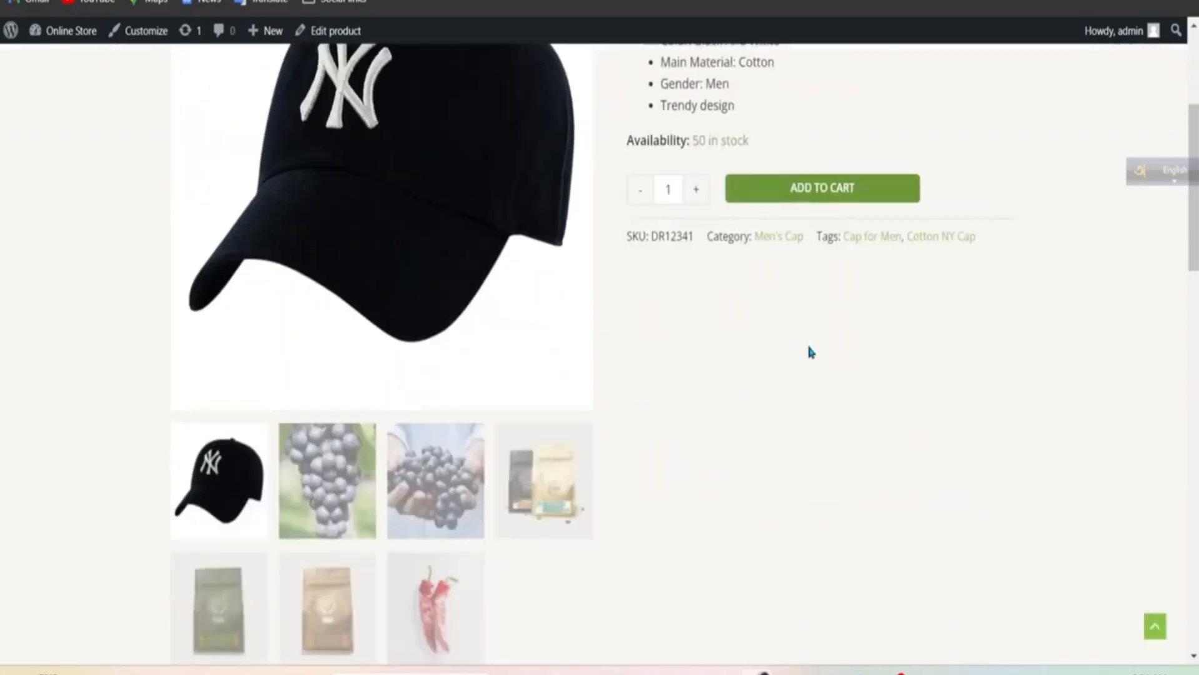
scroll(503, 436, up, 3)
click(324, 491)
scroll(516, 441, down, 10)
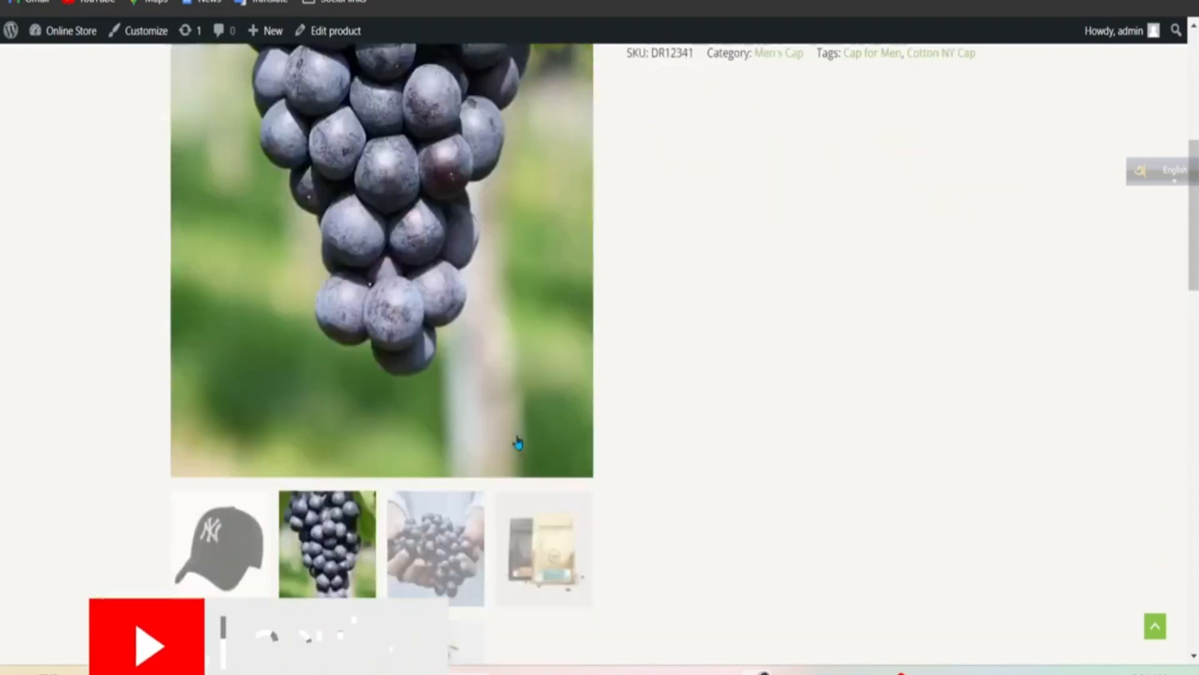
scroll(529, 355, up, 8)
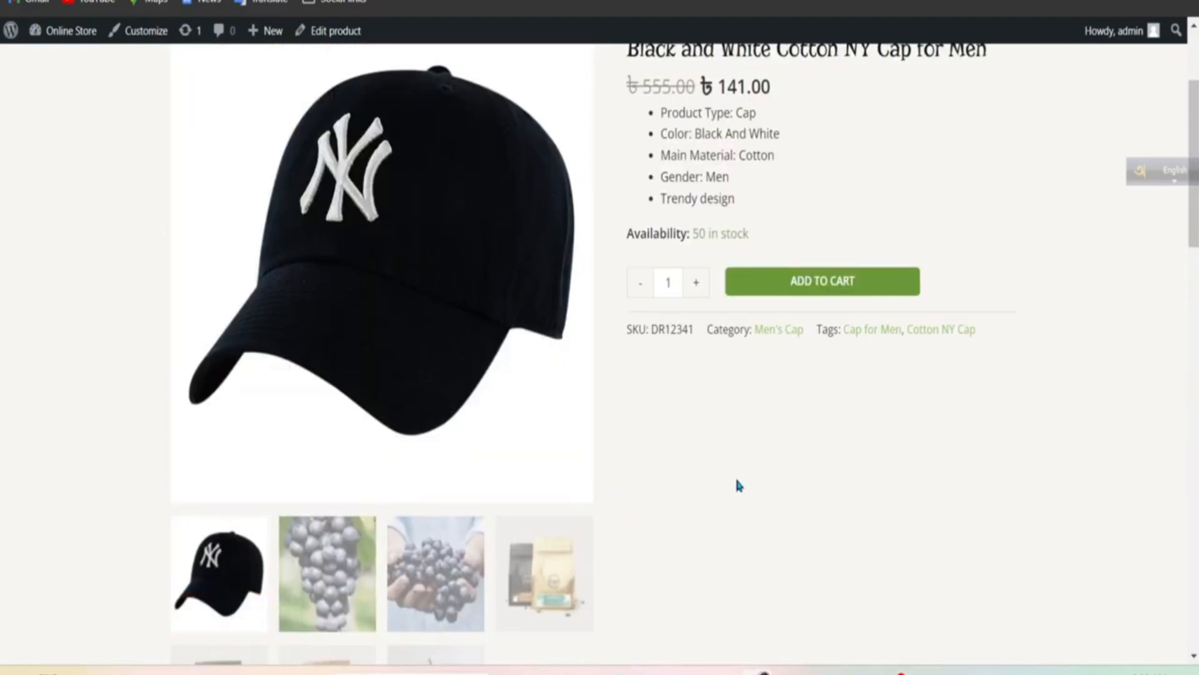
Examine the full product description and the customer reviews section with its review form.
scroll(737, 474, down, 8)
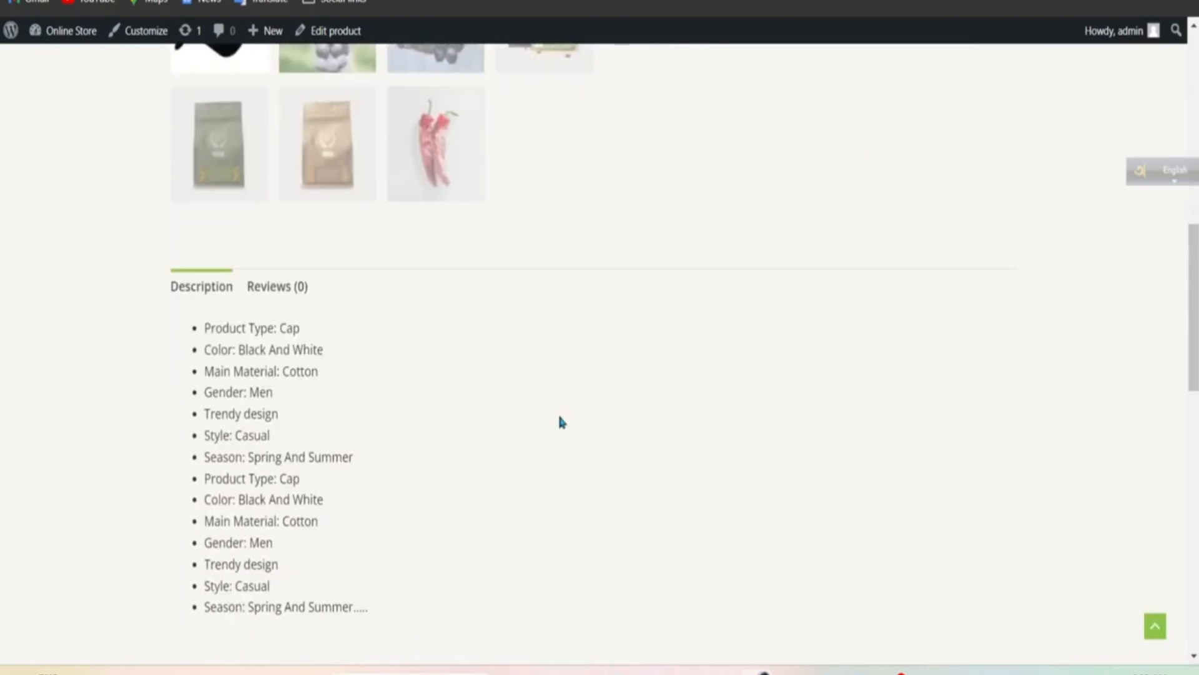
click(277, 301)
scroll(406, 481, down, 2)
scroll(410, 466, up, 5)
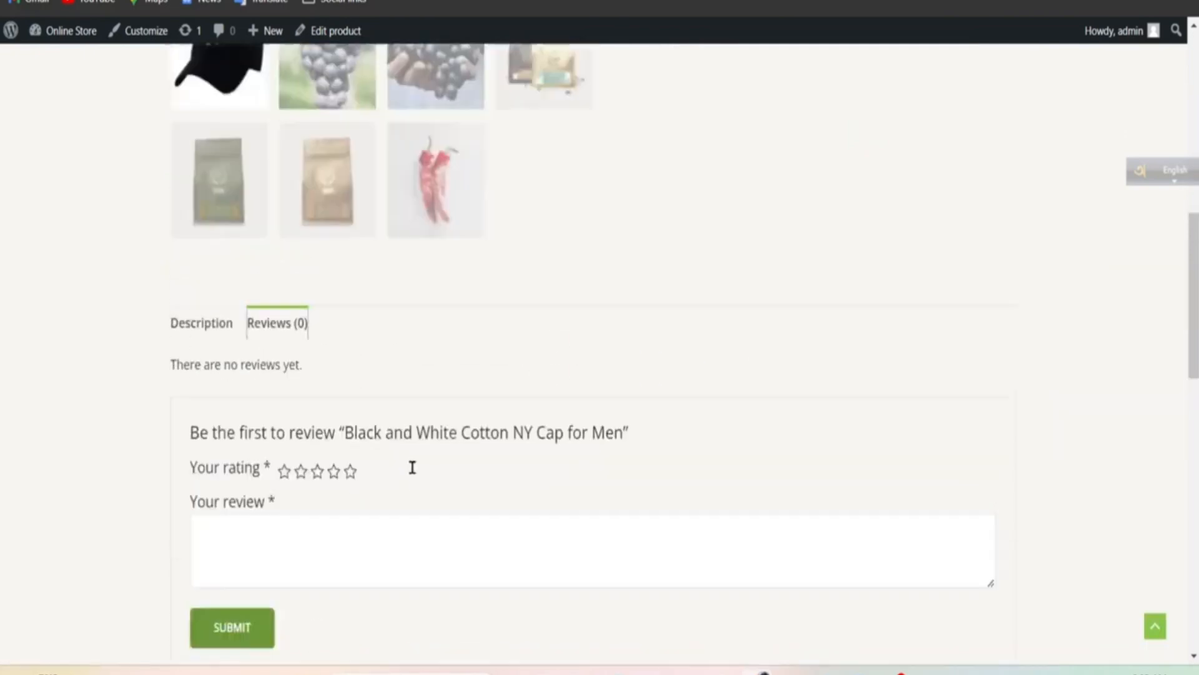
click(202, 565)
scroll(1059, 376, up, 6)
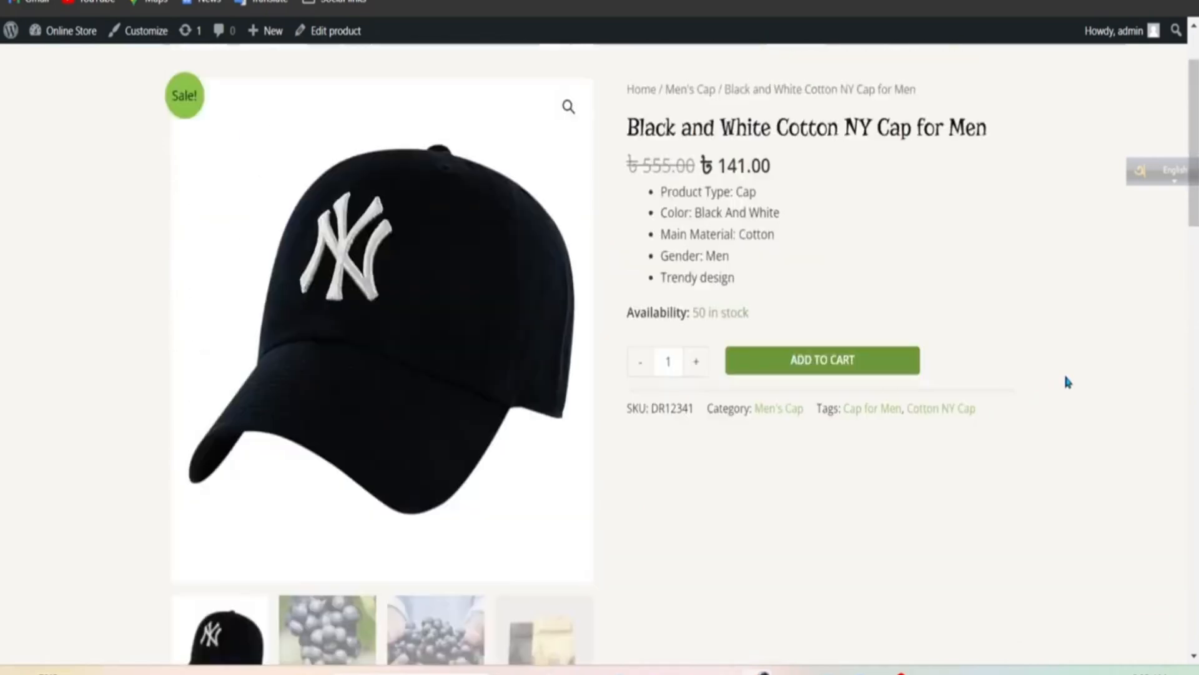